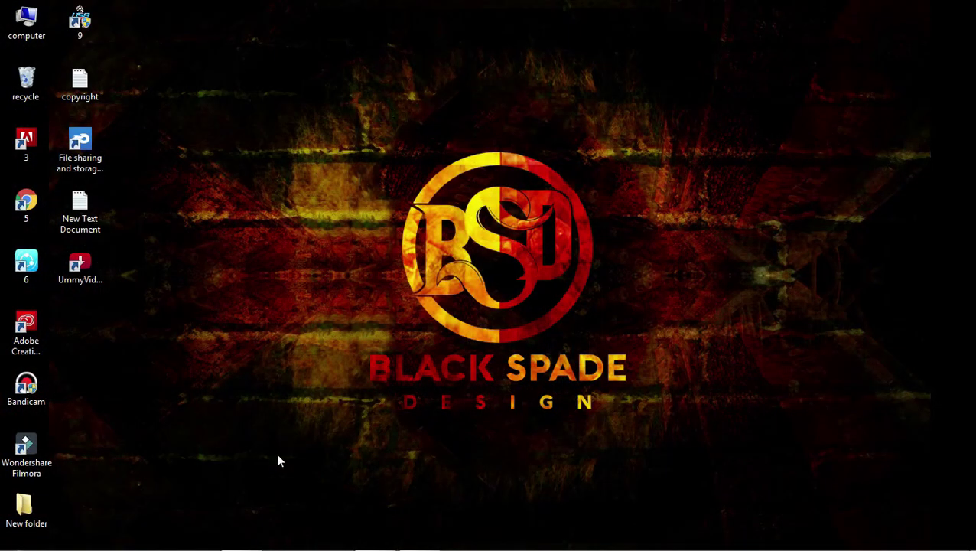
- Draw a tall, narrow black rectangle on the canvas with the maximum stroke width
{"action": "left_click", "coordinate": [242, 536]}
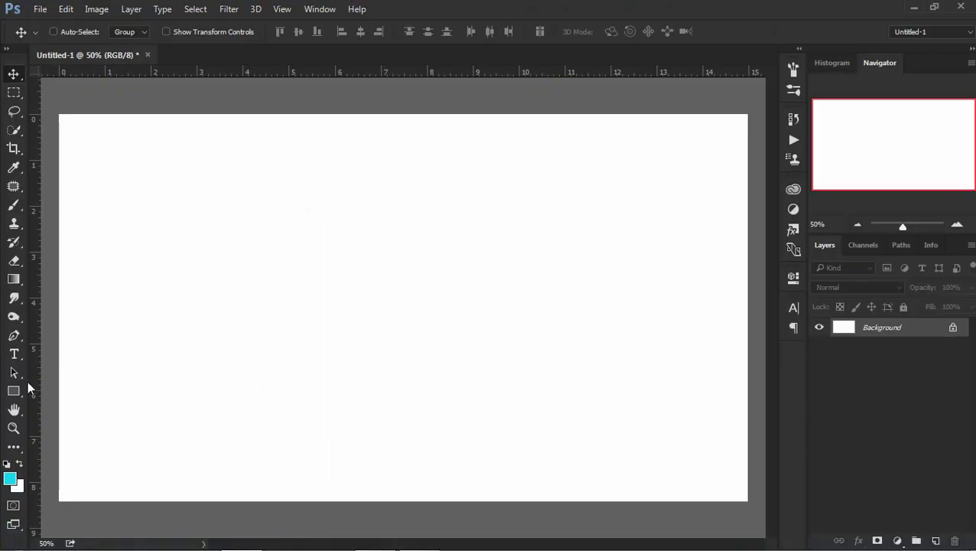
{"action": "left_click", "coordinate": [13, 391]}
{"action": "left_click_drag", "start_coordinate": [180, 239], "coordinate": [211, 398]}
{"action": "left_click_drag", "start_coordinate": [715, 359], "coordinate": [764, 376]}
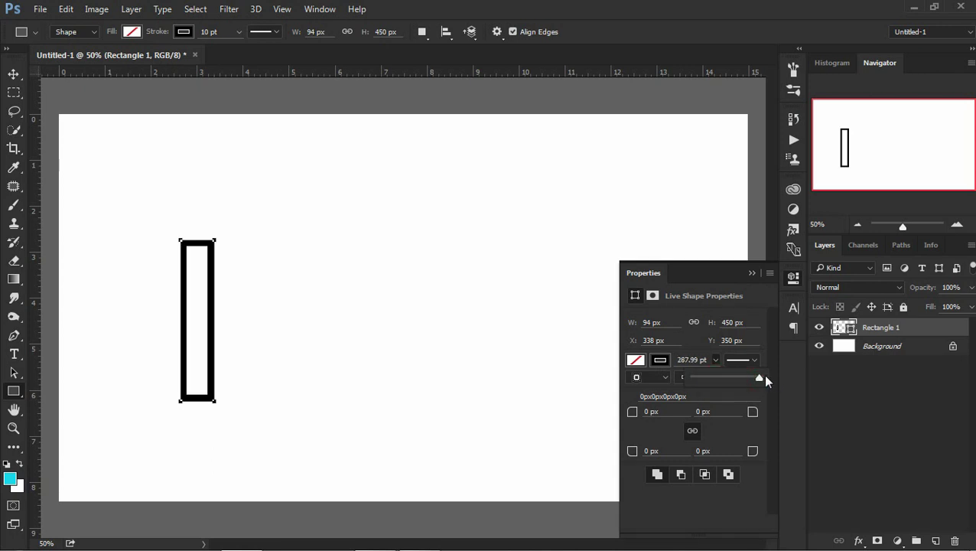
{"action": "left_click", "coordinate": [749, 274]}
- Rasterize the rectangle, stretch it taller downward and move it about 120 px right
{"action": "key", "text": "v"}
{"action": "right_click", "coordinate": [869, 329]}
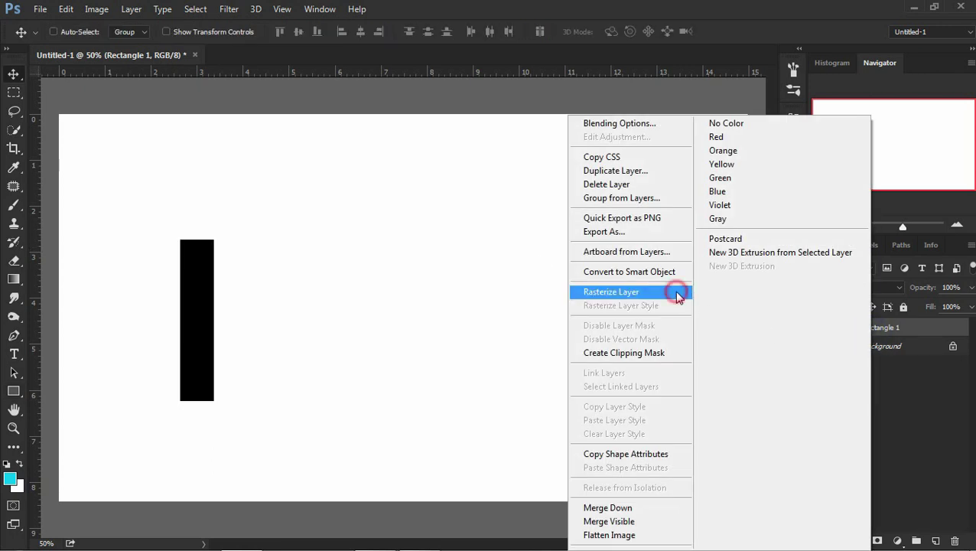
{"action": "left_click", "coordinate": [677, 295]}
{"action": "key", "text": "ctrl+t"}
{"action": "left_click_drag", "start_coordinate": [196, 400], "coordinate": [197, 425]}
{"action": "key", "text": "Return"}
{"action": "left_click_drag", "start_coordinate": [193, 360], "coordinate": [284, 359]}
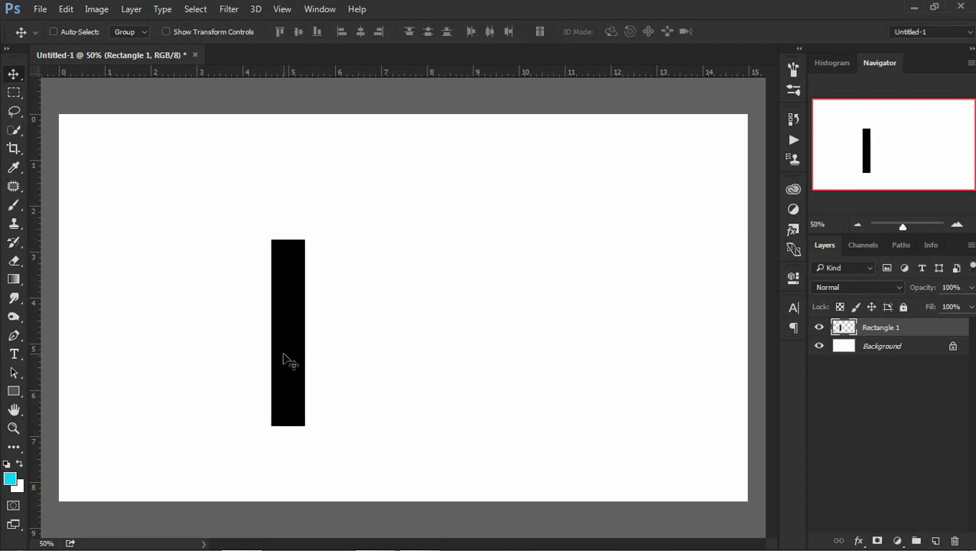
{"action": "left_click", "coordinate": [13, 391]}
- Draw a crossbar rectangle on top of the bar, rasterize it and nudge it onto the stem to form a T
{"action": "left_click_drag", "start_coordinate": [246, 236], "coordinate": [319, 253]}
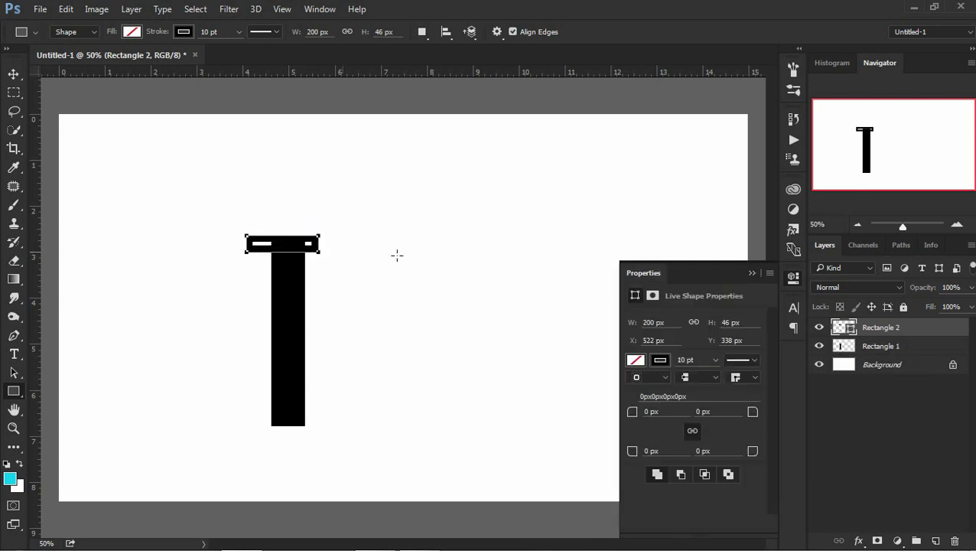
{"action": "left_click", "coordinate": [715, 359]}
{"action": "left_click", "coordinate": [753, 274]}
{"action": "right_click", "coordinate": [872, 326]}
{"action": "left_click", "coordinate": [675, 293]}
{"action": "key", "text": "v"}
{"action": "left_click_drag", "start_coordinate": [316, 244], "coordinate": [311, 246]}
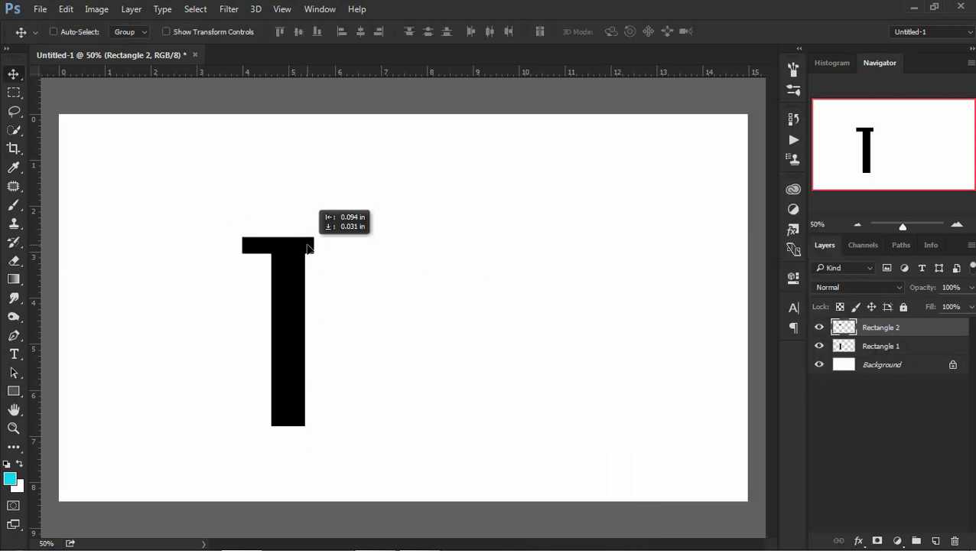
- Add a horizontal guide along the T's top, then duplicate the stem and move the copy left to form 'IT'
{"action": "left_click_drag", "start_coordinate": [352, 75], "coordinate": [351, 238]}
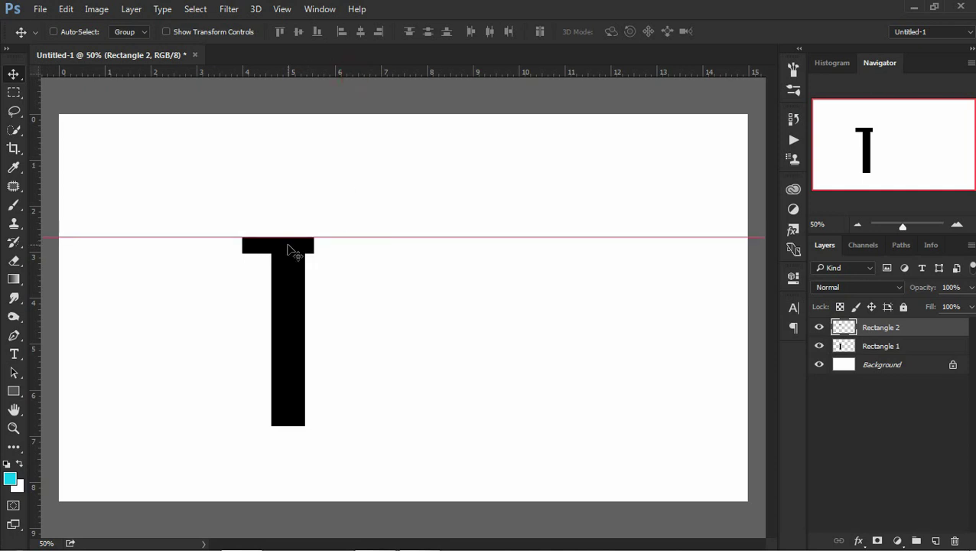
{"action": "right_click", "coordinate": [254, 254]}
{"action": "left_click", "coordinate": [268, 260]}
{"action": "left_click_drag", "start_coordinate": [853, 354], "coordinate": [934, 541]}
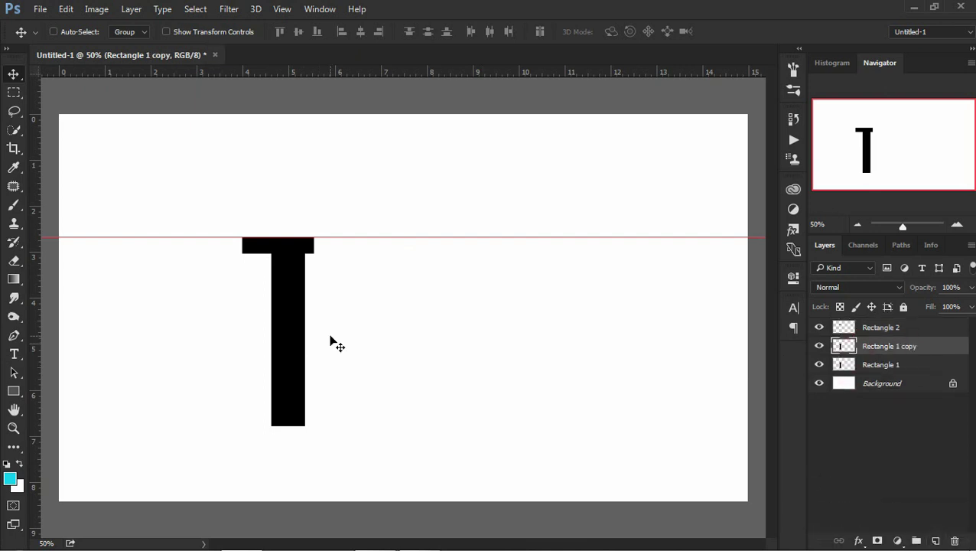
{"action": "left_click_drag", "start_coordinate": [278, 331], "coordinate": [213, 327]}
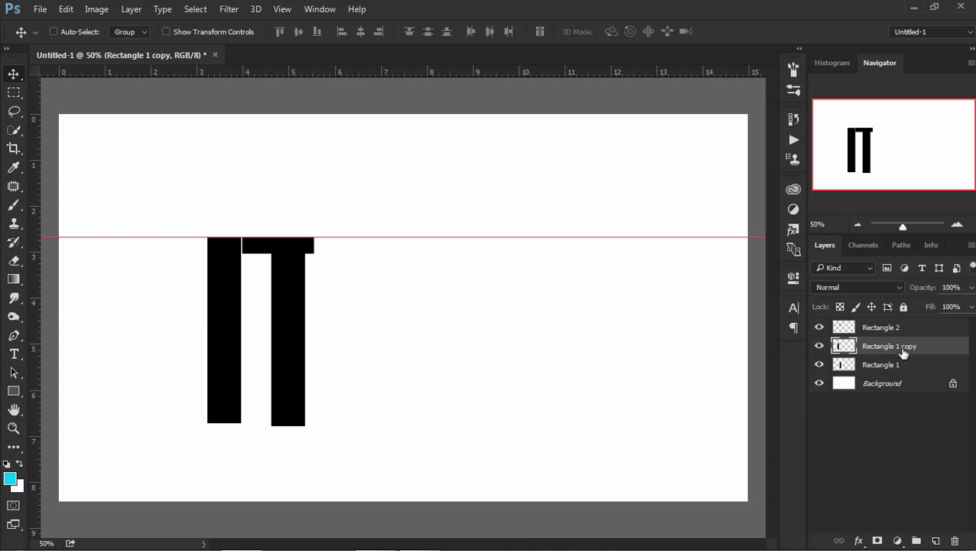
- Duplicate the stem again, move it left, add a lower guide, and shorten the bar to start there
{"action": "left_click_drag", "start_coordinate": [900, 356], "coordinate": [935, 541]}
{"action": "left_click_drag", "start_coordinate": [233, 340], "coordinate": [186, 361]}
{"action": "mouse_move", "coordinate": [456, 73]}
{"action": "left_mouse_down"}
{"action": "mouse_move", "coordinate": [450, 319]}
{"action": "mouse_move", "coordinate": [420, 329]}
{"action": "left_mouse_up"}
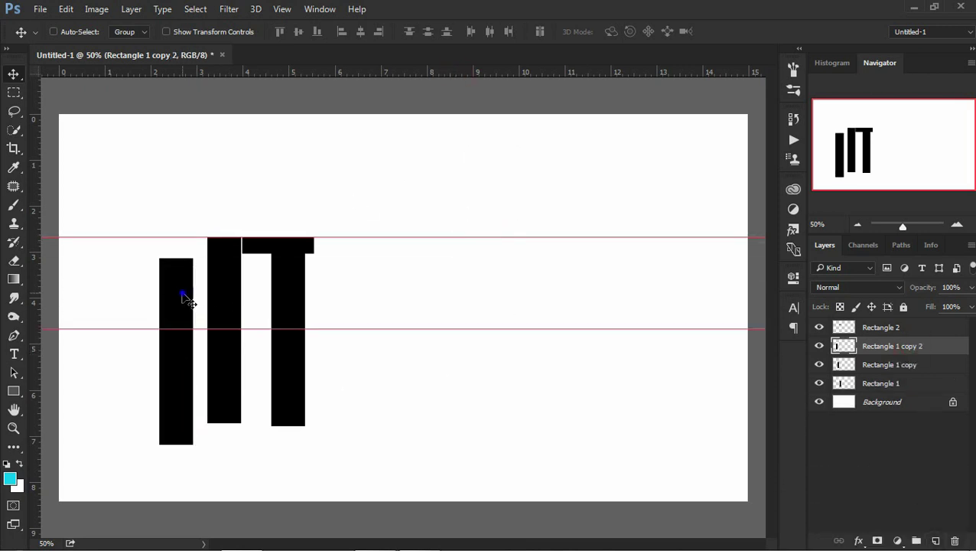
{"action": "key", "text": "ctrl+t"}
{"action": "left_click_drag", "start_coordinate": [177, 259], "coordinate": [179, 329]}
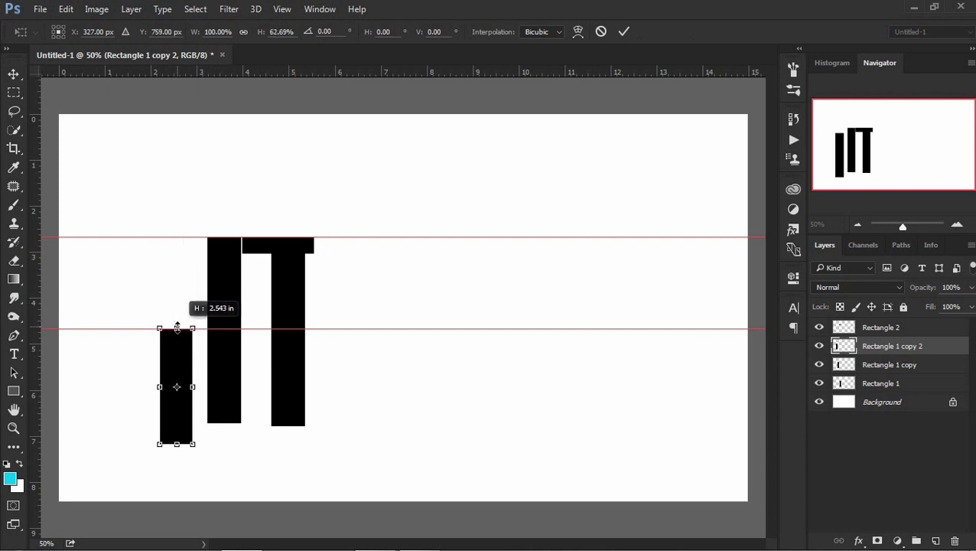
{"action": "key", "text": "Return"}
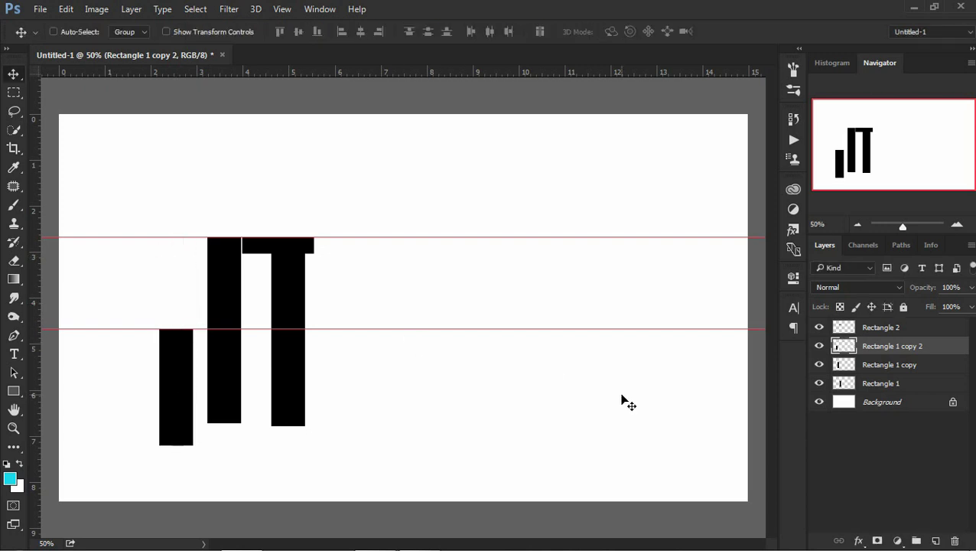
- Duplicate the shortened bar, rotate the copy 90° and slide it right to join the uprights
{"action": "key", "text": "ctrl+j"}
{"action": "left_click_drag", "start_coordinate": [184, 370], "coordinate": [132, 327]}
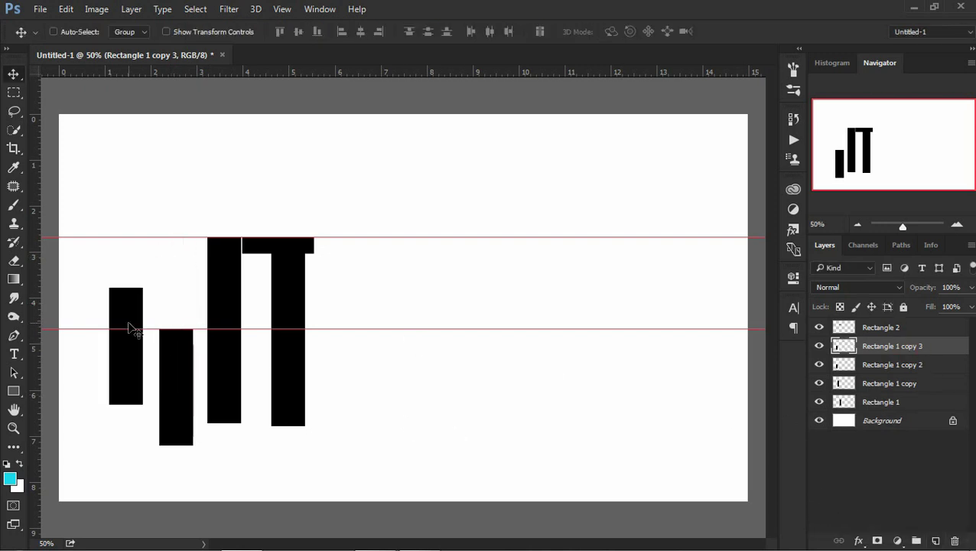
{"action": "key", "text": "ctrl+t"}
{"action": "mouse_move", "coordinate": [150, 390]}
{"action": "left_mouse_down"}
{"action": "mouse_move", "coordinate": [141, 393]}
{"action": "mouse_move", "coordinate": [184, 360]}
{"action": "left_mouse_up"}
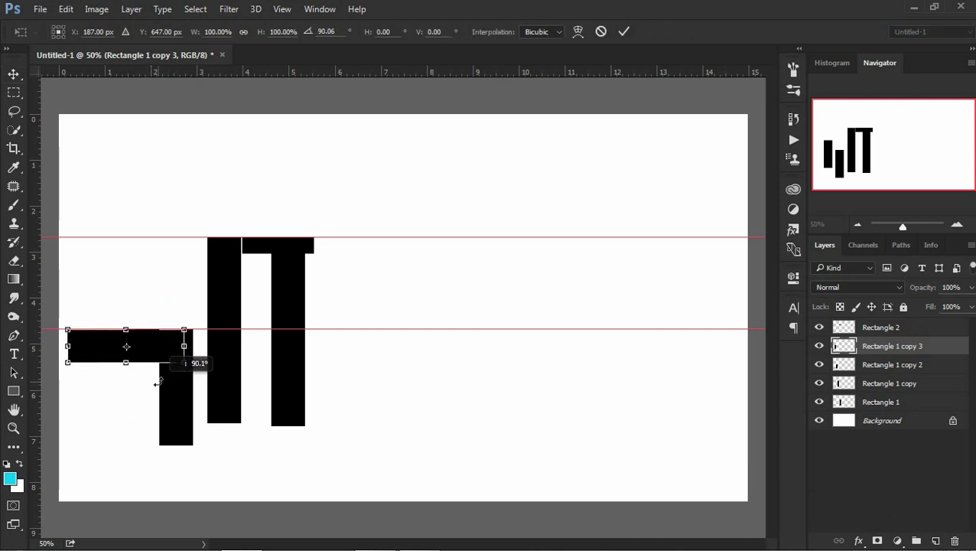
{"action": "left_click", "coordinate": [625, 32]}
{"action": "left_click_drag", "start_coordinate": [118, 352], "coordinate": [214, 350]}
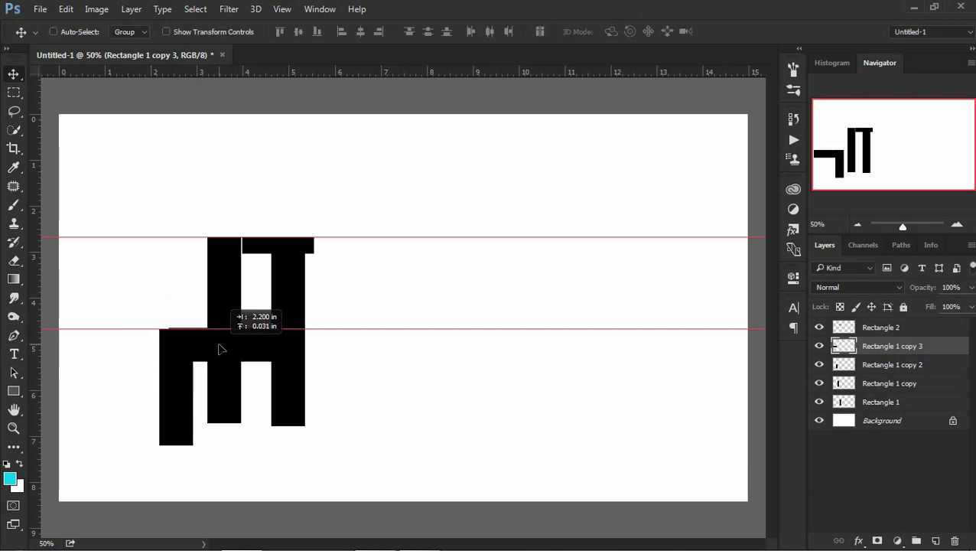
{"action": "left_click_drag", "start_coordinate": [189, 301], "coordinate": [322, 294]}
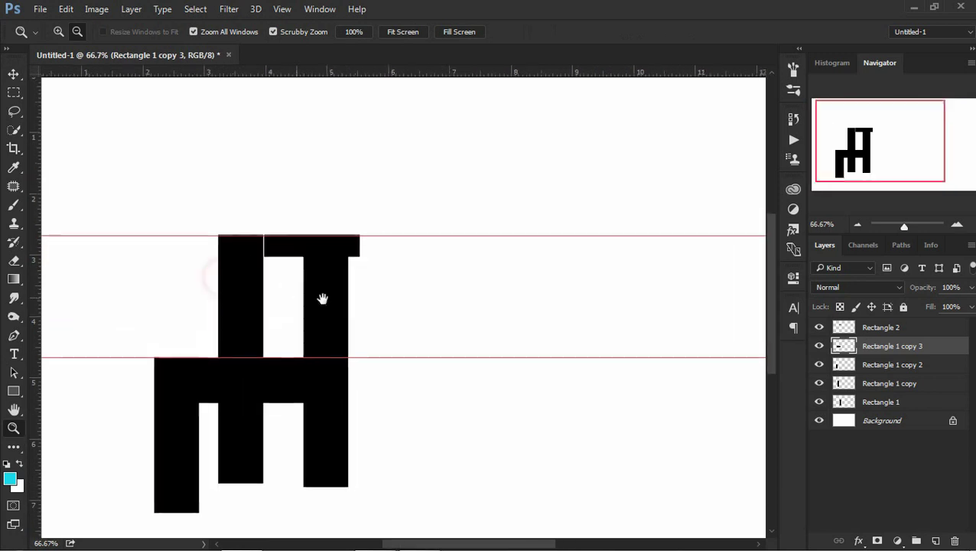
- Stretch the Rectangle 2 crossbar left over the neighbouring upright
{"action": "right_click", "coordinate": [281, 290]}
{"action": "left_click", "coordinate": [337, 297]}
{"action": "right_click", "coordinate": [318, 262]}
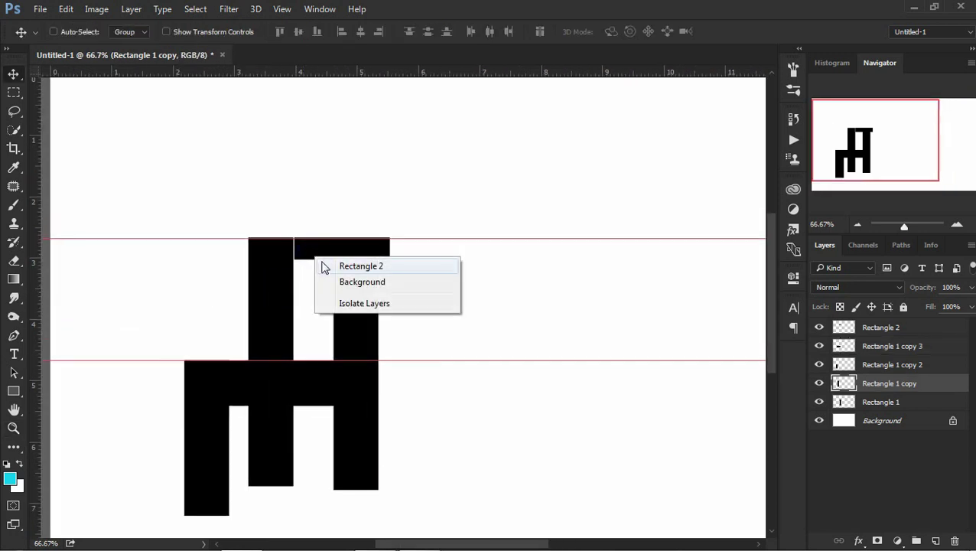
{"action": "left_click", "coordinate": [318, 263]}
{"action": "key", "text": "ctrl+t"}
{"action": "left_click_drag", "start_coordinate": [291, 248], "coordinate": [250, 248]}
{"action": "key", "text": "Return"}
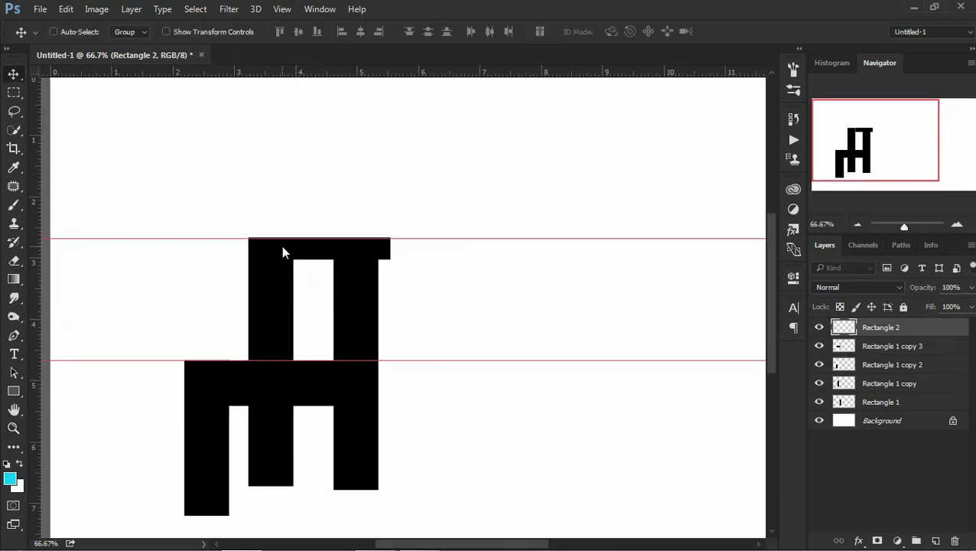
- Merge the Rectangle 1 layer into the crossbar's Rectangle 2 layer
{"action": "right_click", "coordinate": [279, 289]}
{"action": "left_click", "coordinate": [280, 294]}
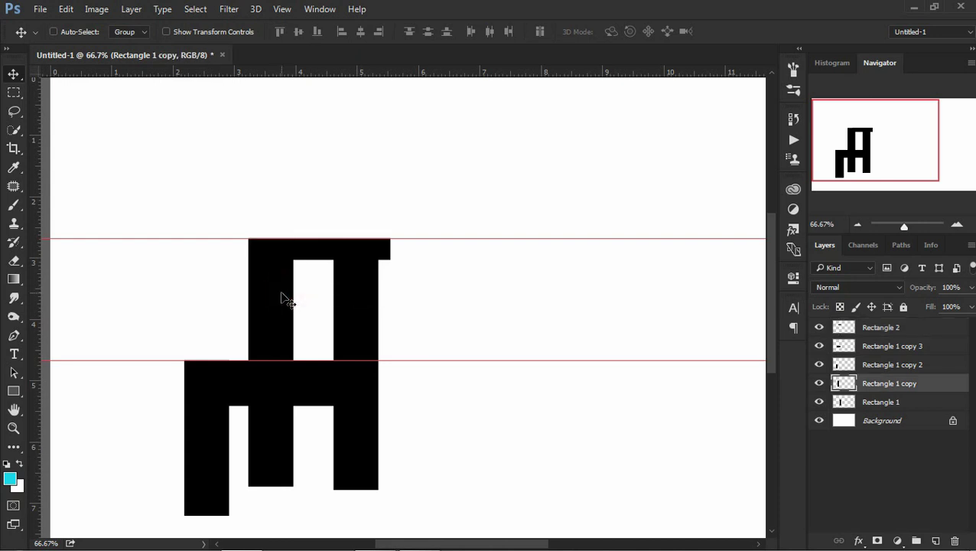
{"action": "left_click", "coordinate": [876, 408]}
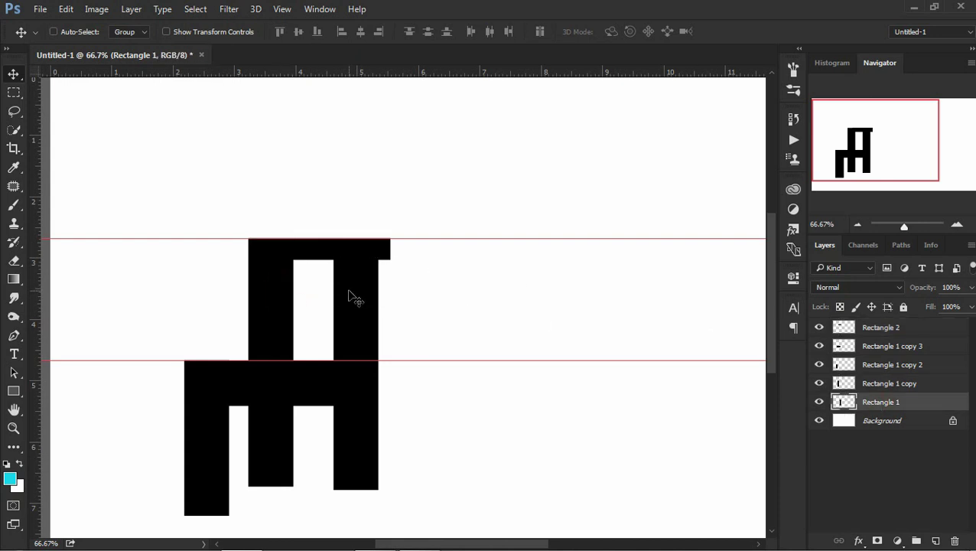
{"action": "left_click", "coordinate": [819, 346]}
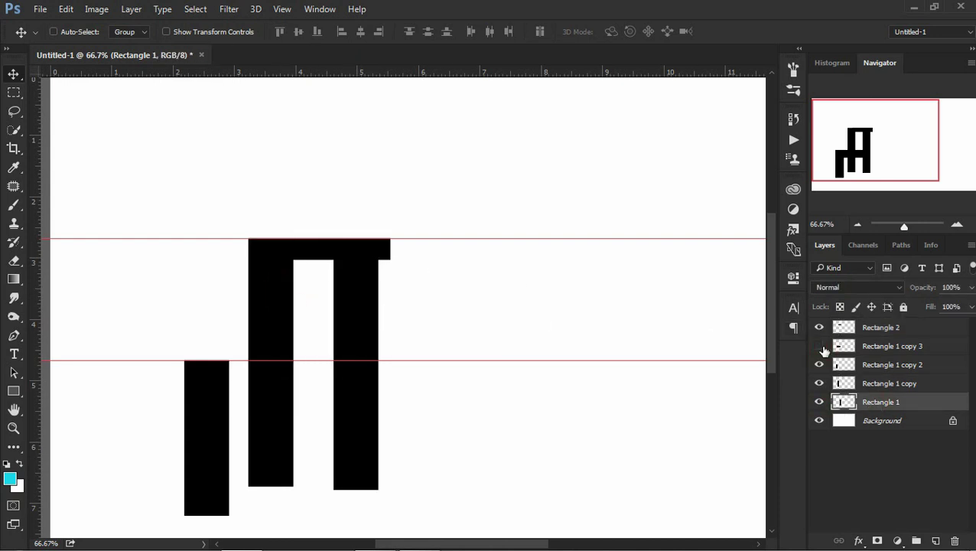
{"action": "left_click", "coordinate": [878, 326], "text": "ctrl"}
{"action": "right_click", "coordinate": [878, 327]}
{"action": "left_click", "coordinate": [666, 503]}
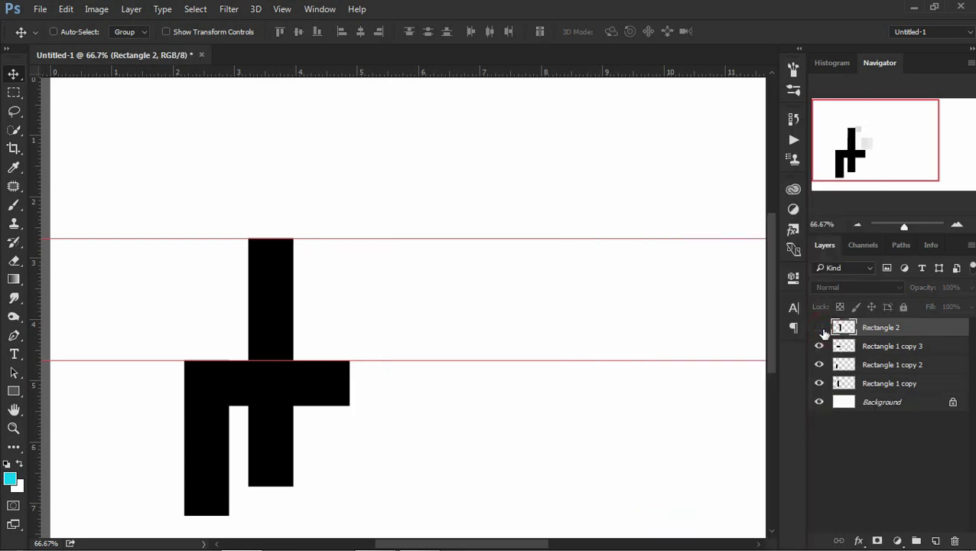
- Merge the Rectangle 1 copy layer into Rectangle 2 as well
{"action": "right_click", "coordinate": [287, 283]}
{"action": "left_click", "coordinate": [313, 289]}
{"action": "left_click", "coordinate": [891, 327], "text": "ctrl"}
{"action": "right_click", "coordinate": [892, 327]}
{"action": "left_click", "coordinate": [619, 506]}
{"action": "left_click", "coordinate": [14, 336]}
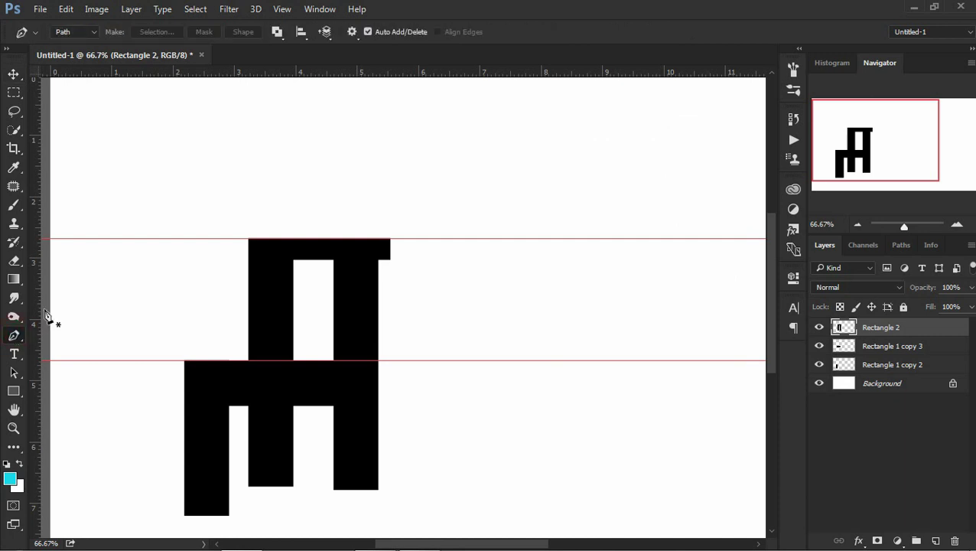
- Cut away the shape's top-left corner along a curved pen-path selection
{"action": "left_click", "coordinate": [249, 290]}
{"action": "left_click", "coordinate": [335, 192]}
{"action": "left_click", "coordinate": [253, 171]}
{"action": "left_click", "coordinate": [208, 213]}
{"action": "left_click", "coordinate": [188, 283]}
{"action": "left_click", "coordinate": [249, 294]}
{"action": "right_click", "coordinate": [239, 296]}
{"action": "left_click", "coordinate": [356, 247]}
{"action": "left_click", "coordinate": [572, 149]}
{"action": "key", "text": "Delete"}
- Pen a crescent-shaped path along the cut corner and turn it into a selection
{"action": "left_click", "coordinate": [294, 274]}
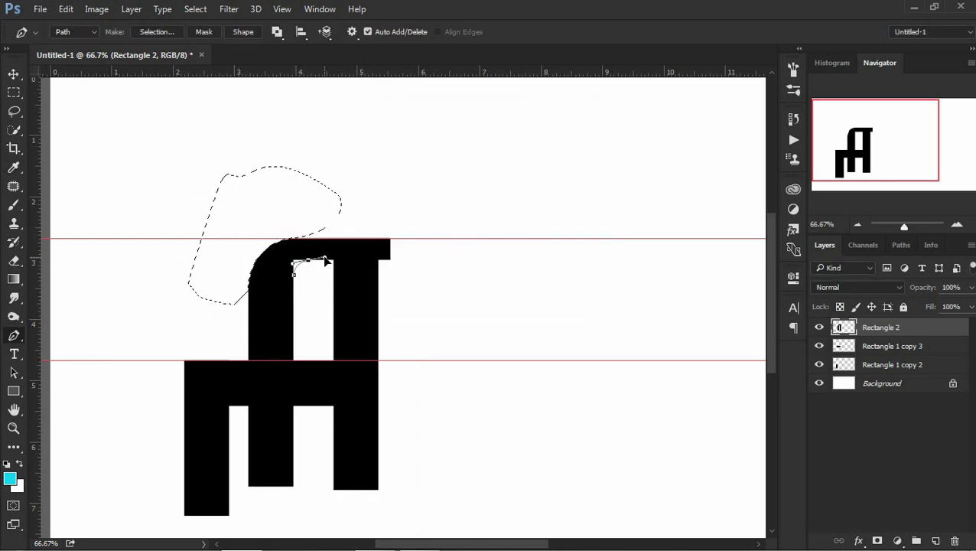
{"action": "left_click_drag", "start_coordinate": [307, 260], "coordinate": [283, 287]}
{"action": "left_click", "coordinate": [294, 274]}
{"action": "right_click", "coordinate": [292, 275]}
{"action": "left_click", "coordinate": [349, 247]}
{"action": "left_click", "coordinate": [569, 149]}
- Paint the crescent selection black, deselect, and select the Rectangle 1 copy 3 layer
{"action": "key", "text": "b"}
{"action": "left_click_drag", "start_coordinate": [289, 269], "coordinate": [315, 246]}
{"action": "key", "text": "ctrl+z"}
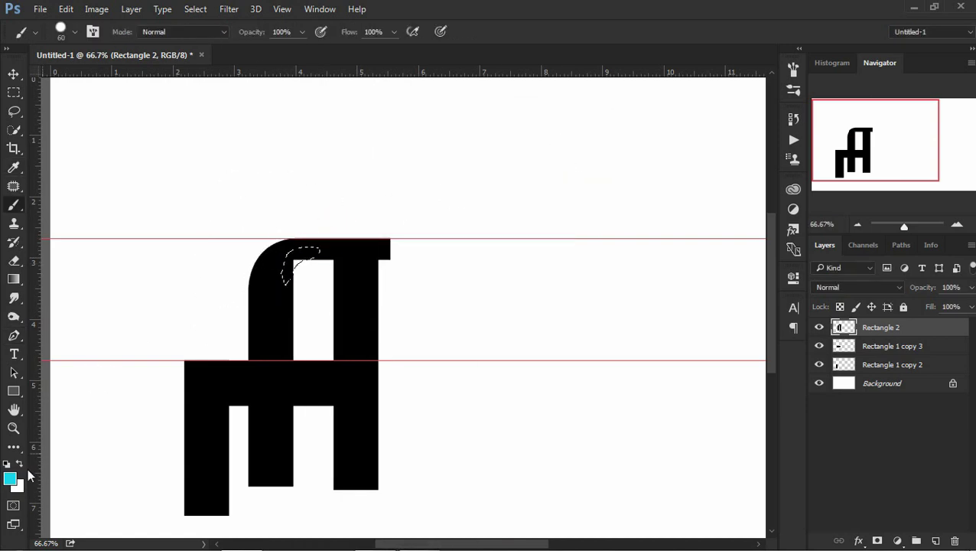
{"action": "left_click", "coordinate": [10, 479]}
{"action": "left_click", "coordinate": [344, 428]}
{"action": "left_click", "coordinate": [857, 136]}
{"action": "left_click_drag", "start_coordinate": [263, 280], "coordinate": [306, 256]}
{"action": "left_click", "coordinate": [195, 9]}
{"action": "left_click", "coordinate": [221, 39]}
{"action": "key", "text": "v"}
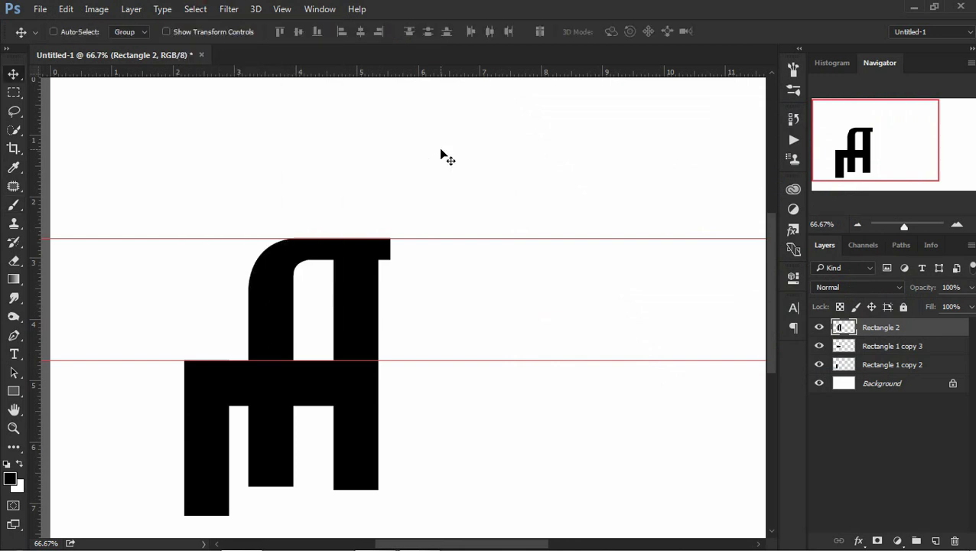
{"action": "right_click", "coordinate": [315, 380]}
{"action": "left_click", "coordinate": [331, 393]}
- Add three vertical guides over the letter shapes, including one at the inner edge
{"action": "left_click_drag", "start_coordinate": [42, 306], "coordinate": [294, 304]}
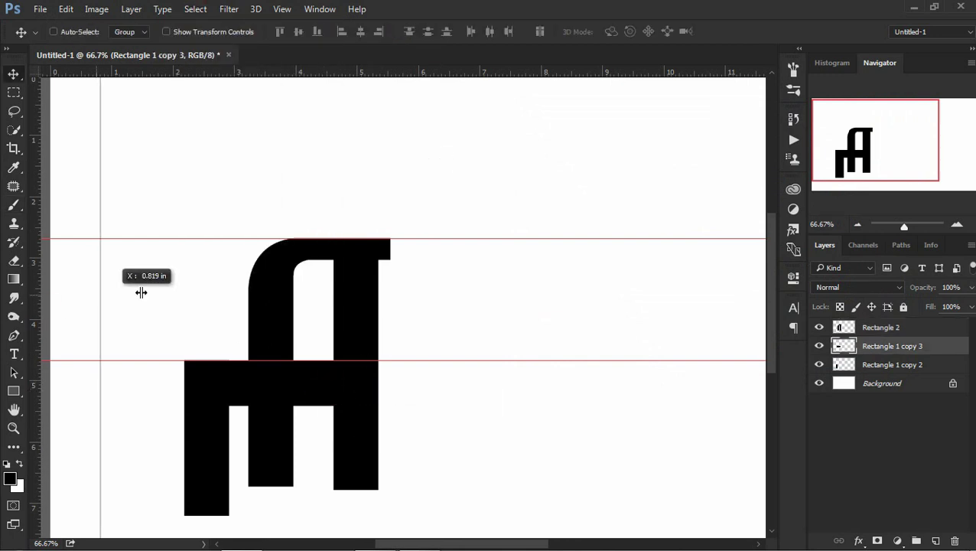
{"action": "left_click", "coordinate": [14, 92]}
{"action": "left_click_drag", "start_coordinate": [423, 510], "coordinate": [294, 318]}
{"action": "left_click", "coordinate": [195, 9]}
{"action": "left_click", "coordinate": [216, 35]}
{"action": "key", "text": "v"}
{"action": "left_click_drag", "start_coordinate": [42, 208], "coordinate": [320, 212]}
{"action": "left_click_drag", "start_coordinate": [43, 178], "coordinate": [313, 178]}
- Cut a narrow gap in Rectangle 2 by deleting a thin strip between the guides
{"action": "right_click", "coordinate": [321, 257]}
{"action": "left_click", "coordinate": [337, 259]}
{"action": "left_click", "coordinate": [14, 92]}
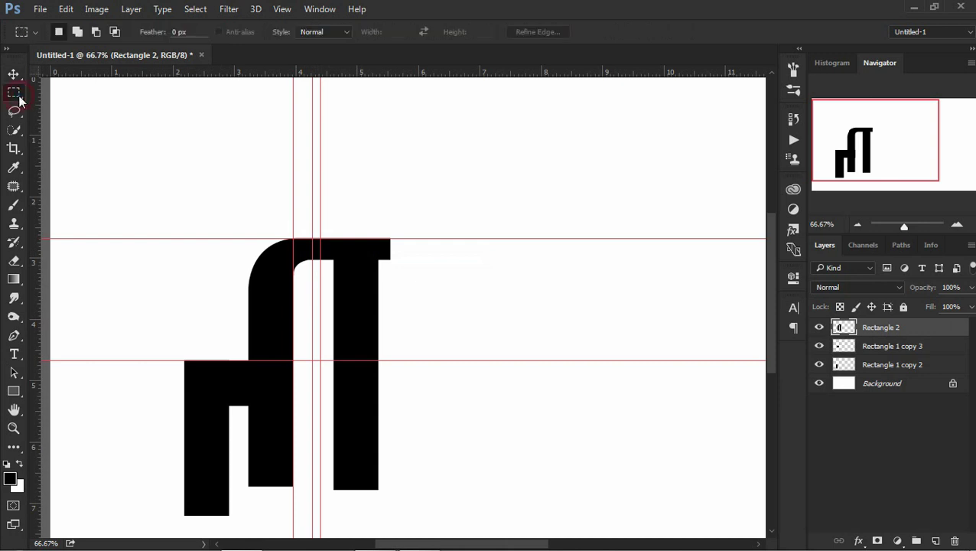
{"action": "left_click_drag", "start_coordinate": [314, 186], "coordinate": [321, 319]}
{"action": "key", "text": "Delete"}
{"action": "left_click", "coordinate": [195, 8]}
{"action": "left_click", "coordinate": [217, 36]}
{"action": "key", "text": "v"}
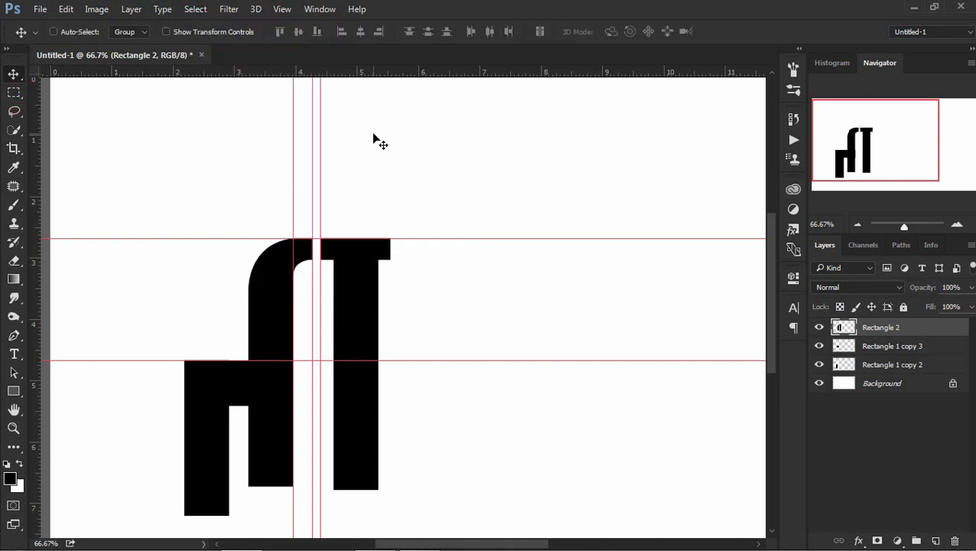
- Duplicate the Rectangle 1 copy 2 bar and move the copy right of the T
{"action": "left_click", "coordinate": [237, 391], "text": "ctrl"}
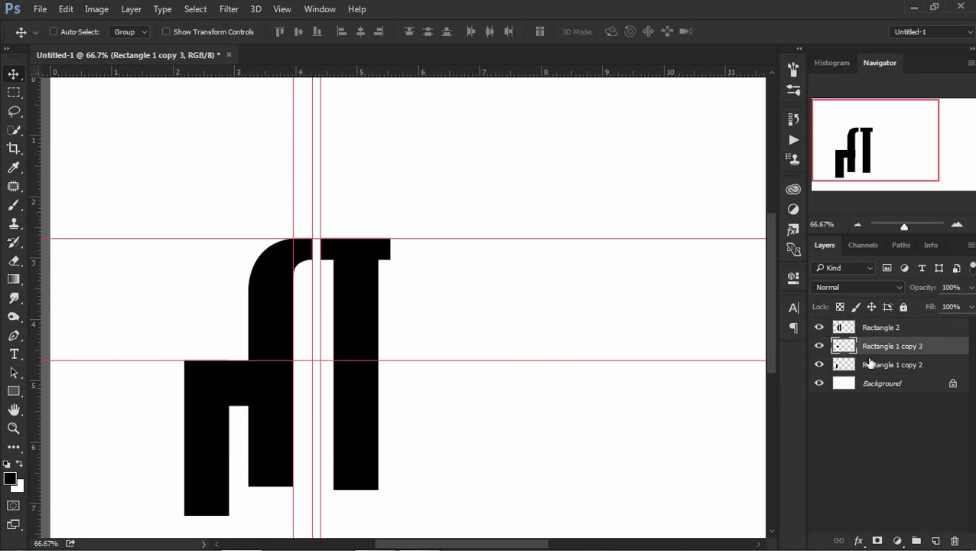
{"action": "left_click_drag", "start_coordinate": [870, 364], "coordinate": [935, 540]}
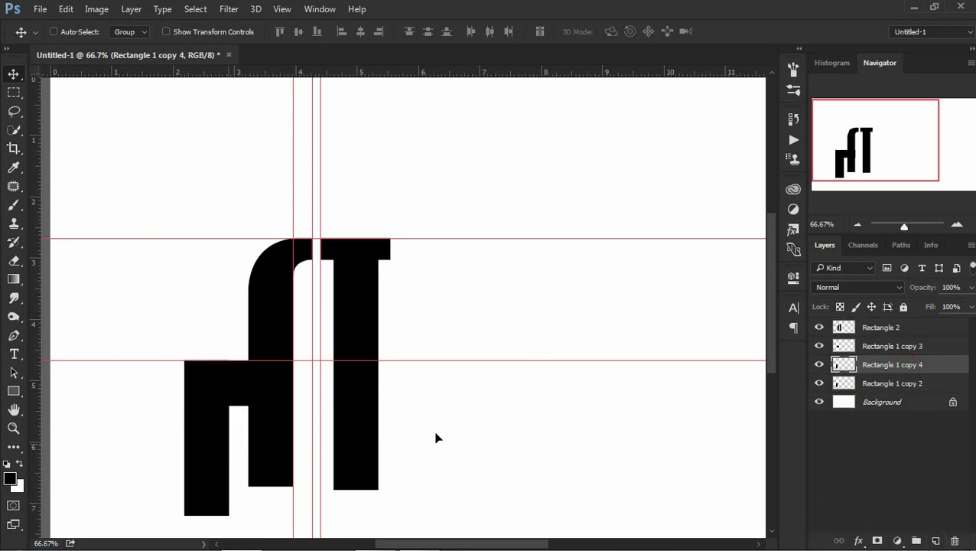
{"action": "left_click_drag", "start_coordinate": [435, 437], "coordinate": [414, 453]}
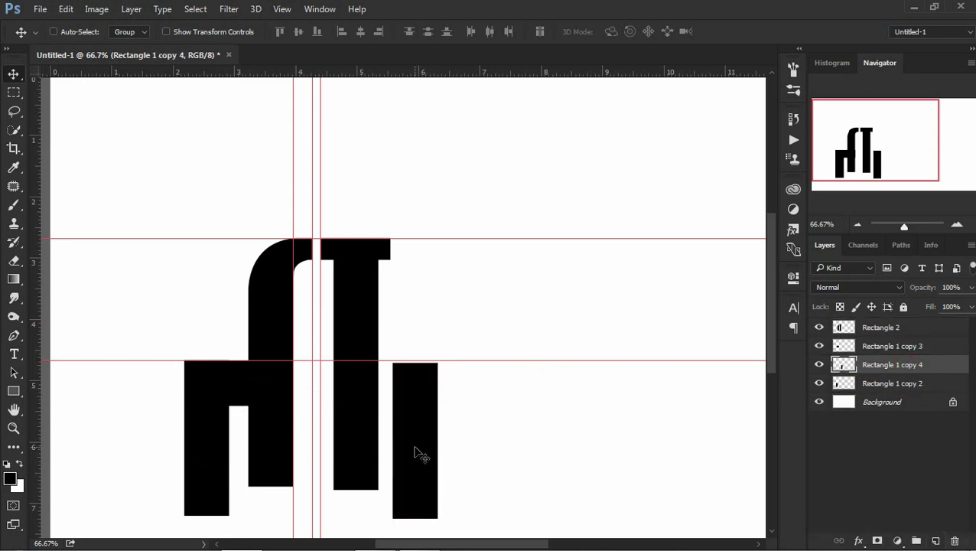
{"action": "left_click_drag", "start_coordinate": [242, 331], "coordinate": [250, 239]}
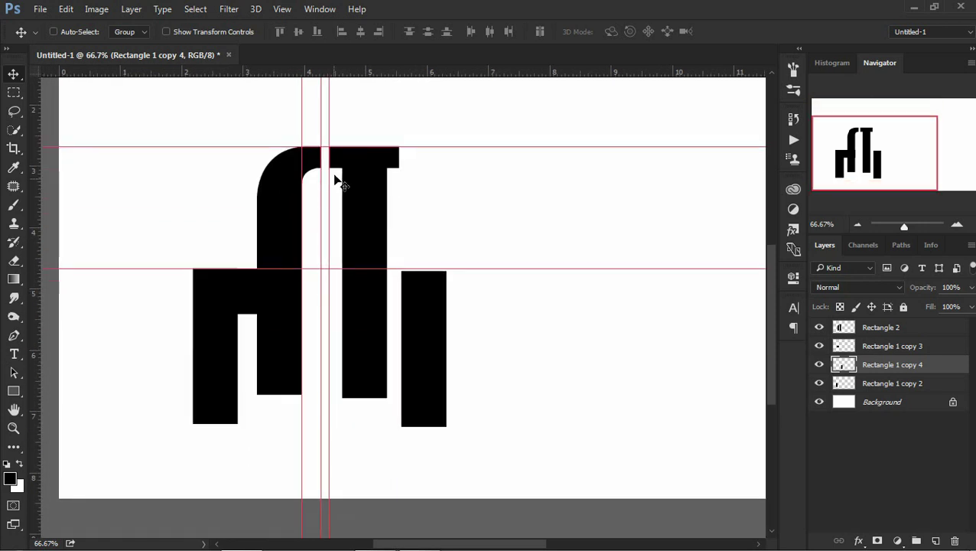
{"action": "left_click", "coordinate": [13, 393]}
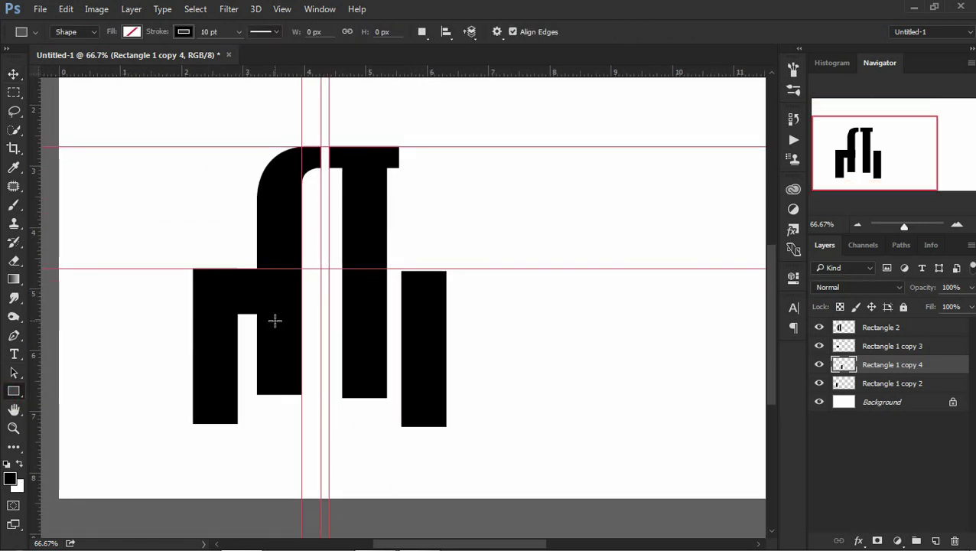
- Draw a solid base bar joining the stem bottoms, rasterize it and stretch it upward
{"action": "left_click_drag", "start_coordinate": [191, 404], "coordinate": [386, 423]}
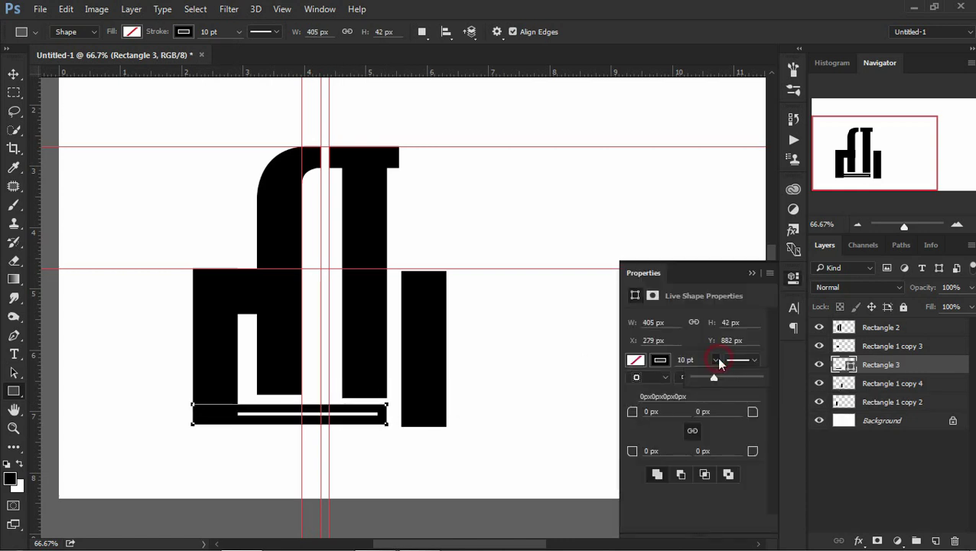
{"action": "left_click_drag", "start_coordinate": [745, 382], "coordinate": [753, 380]}
{"action": "left_click", "coordinate": [753, 273]}
{"action": "key", "text": "v"}
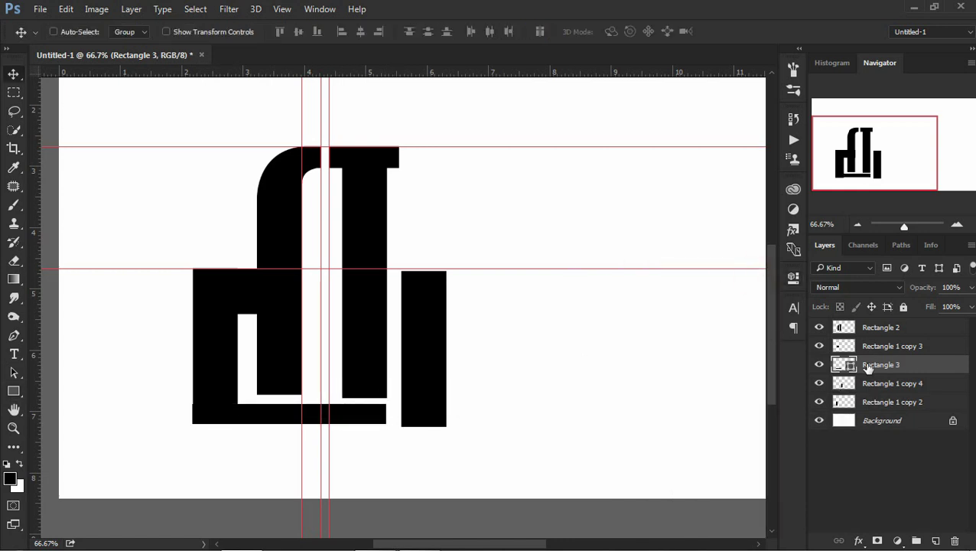
{"action": "right_click", "coordinate": [865, 367]}
{"action": "left_click", "coordinate": [649, 291]}
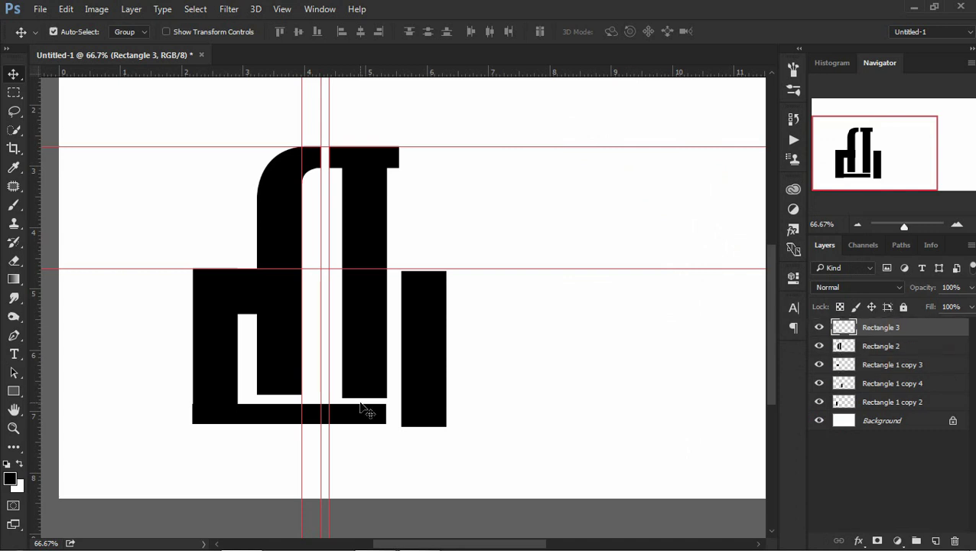
{"action": "key", "text": "ctrl+t"}
{"action": "left_click_drag", "start_coordinate": [283, 401], "coordinate": [290, 396]}
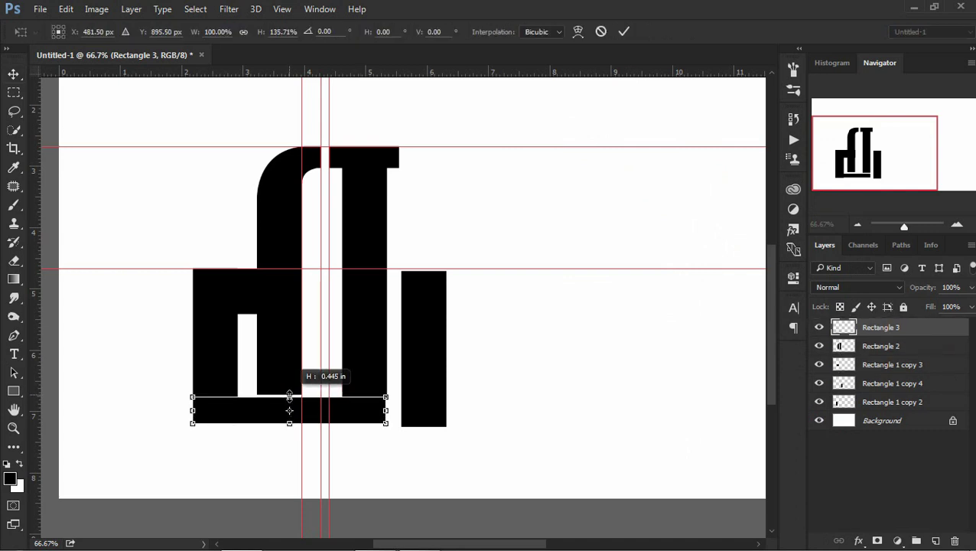
{"action": "key", "text": "Return"}
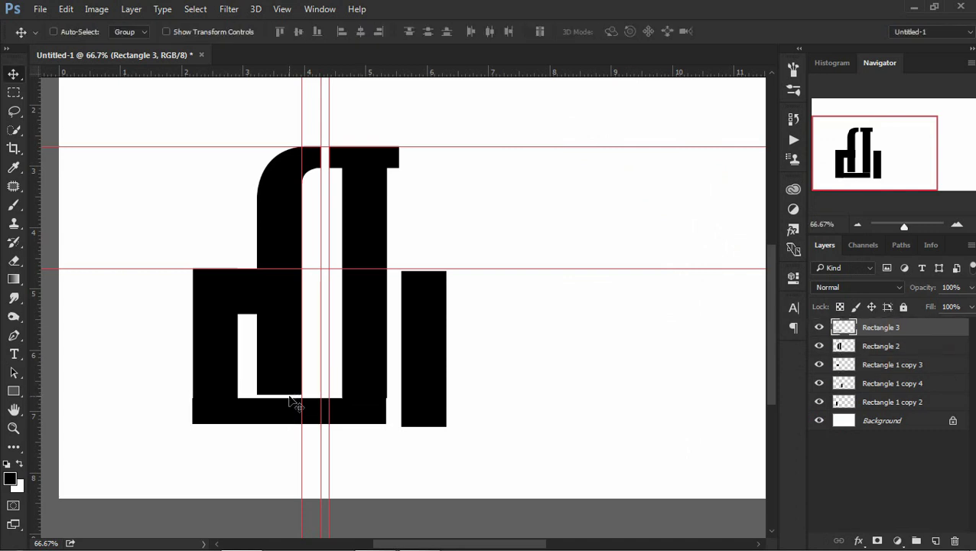
- Select Rectangle 2 and add a horizontal guide at the inner gap's top
{"action": "right_click", "coordinate": [277, 374]}
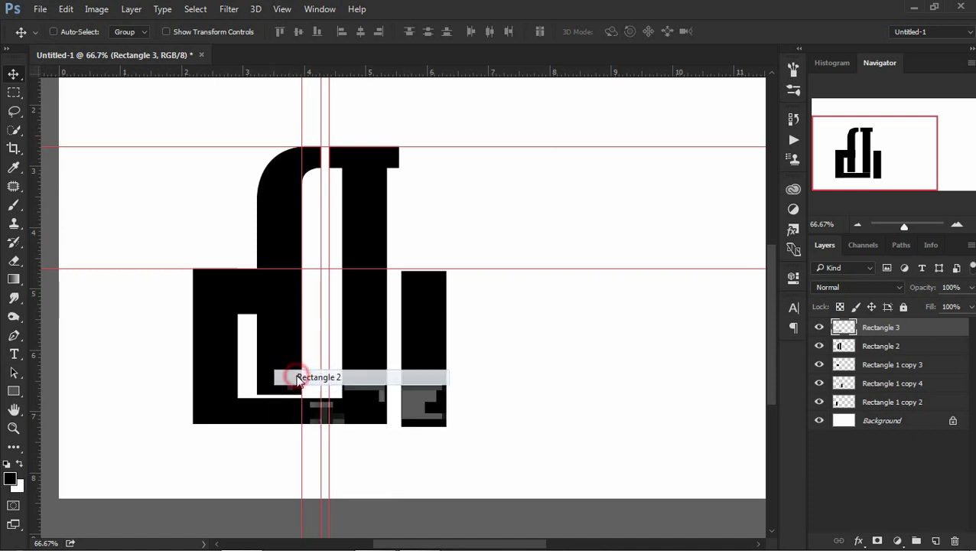
{"action": "left_click", "coordinate": [287, 376]}
{"action": "left_click_drag", "start_coordinate": [463, 73], "coordinate": [475, 315]}
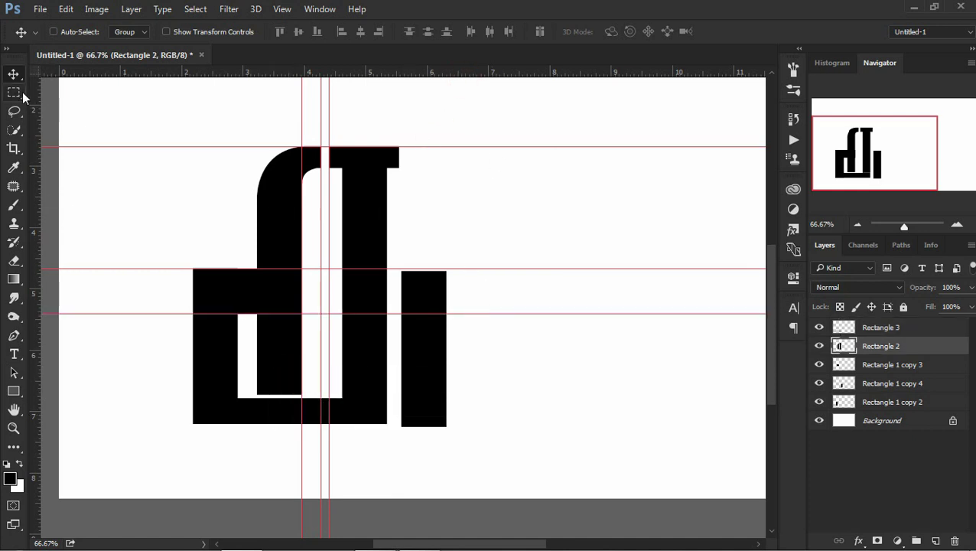
- Delete the black area inside the letter's left loop to make it hollow
{"action": "key", "text": "m"}
{"action": "left_click_drag", "start_coordinate": [317, 395], "coordinate": [249, 312]}
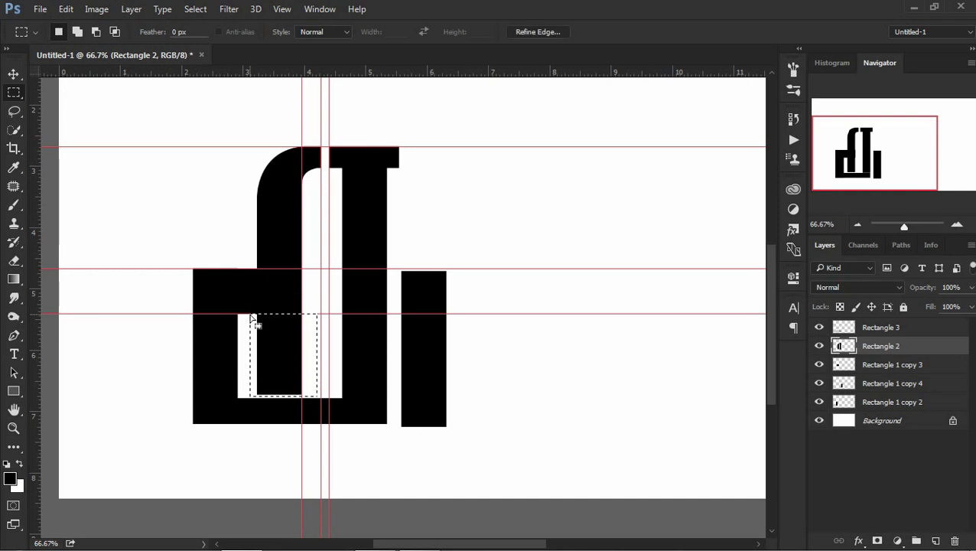
{"action": "key", "text": "v"}
{"action": "right_click", "coordinate": [269, 346]}
{"action": "left_click", "coordinate": [291, 356]}
{"action": "key", "text": "Delete"}
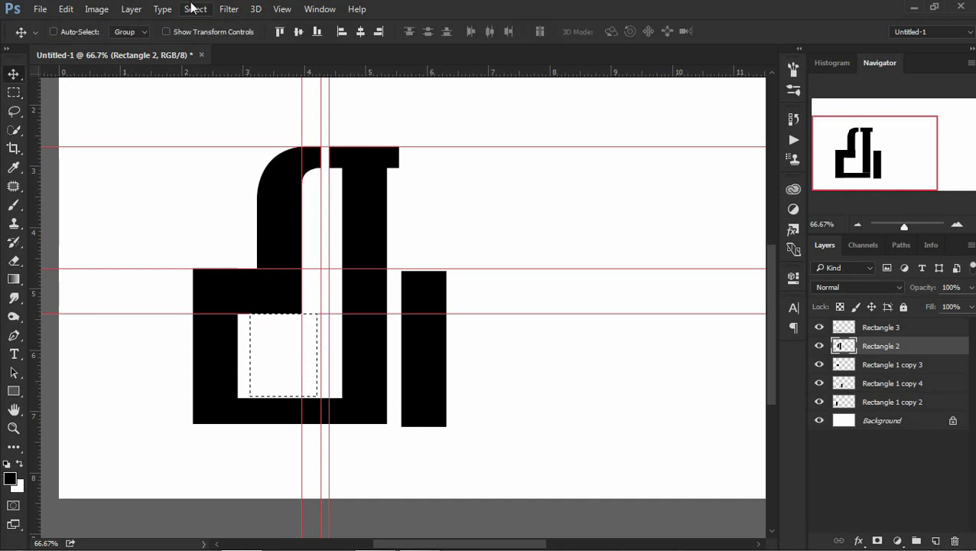
{"action": "left_click", "coordinate": [195, 8]}
{"action": "left_click", "coordinate": [214, 43]}
- Draw a curved Pen path at the loop's outer corner and make it a selection
{"action": "left_click", "coordinate": [15, 338]}
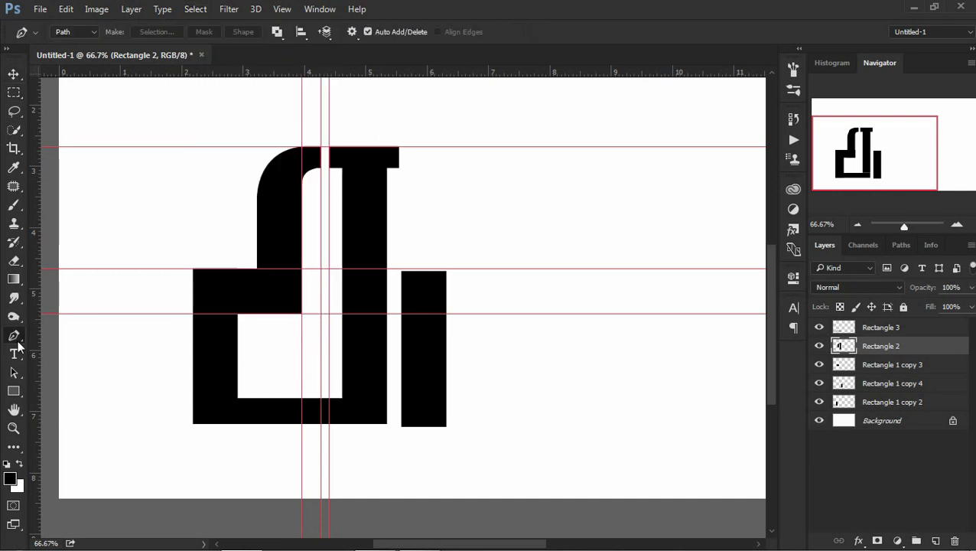
{"action": "left_click", "coordinate": [274, 246]}
{"action": "left_click", "coordinate": [205, 221]}
{"action": "left_click", "coordinate": [157, 239]}
{"action": "left_click", "coordinate": [193, 312]}
{"action": "right_click", "coordinate": [181, 306]}
{"action": "left_click", "coordinate": [227, 247]}
{"action": "left_click", "coordinate": [571, 150]}
- Delete the selected corner pixels from the letter layer to round the outer corner
{"action": "key", "text": "v"}
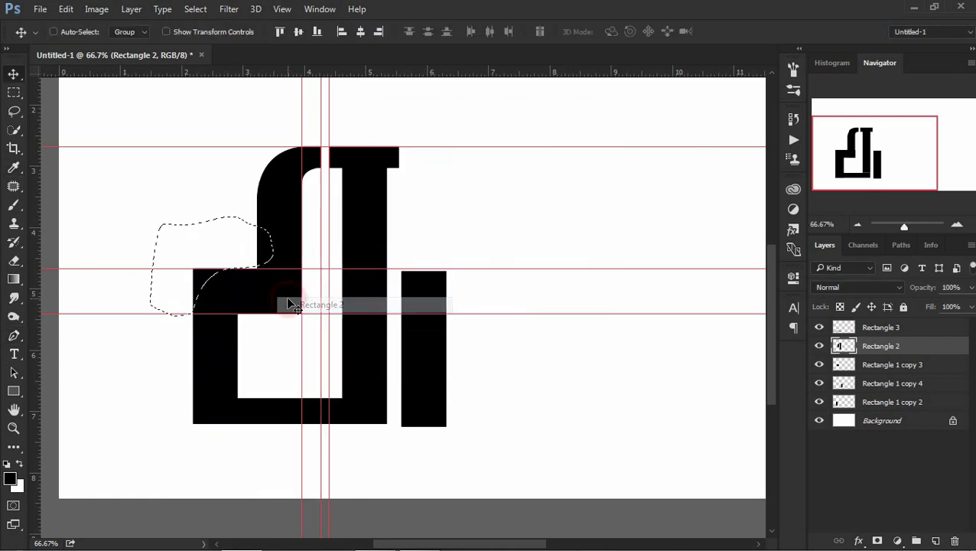
{"action": "right_click", "coordinate": [238, 306]}
{"action": "left_click", "coordinate": [253, 316]}
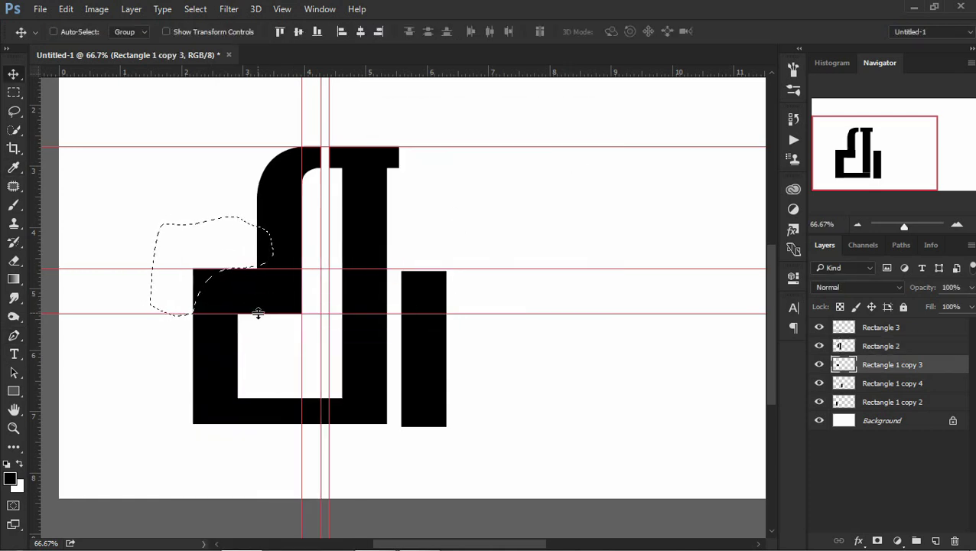
{"action": "right_click", "coordinate": [229, 320]}
{"action": "left_click", "coordinate": [245, 339]}
{"action": "key", "text": "Delete"}
{"action": "left_click", "coordinate": [195, 8]}
{"action": "left_click", "coordinate": [218, 37]}
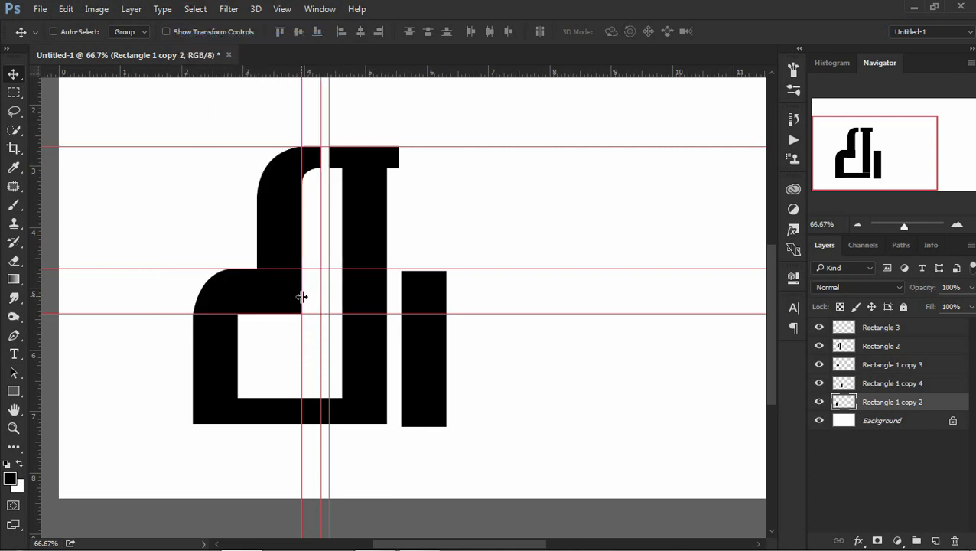
- Round the inner corner by brush-filling a Pen-path selection
{"action": "left_click", "coordinate": [14, 335]}
{"action": "left_click", "coordinate": [237, 328]}
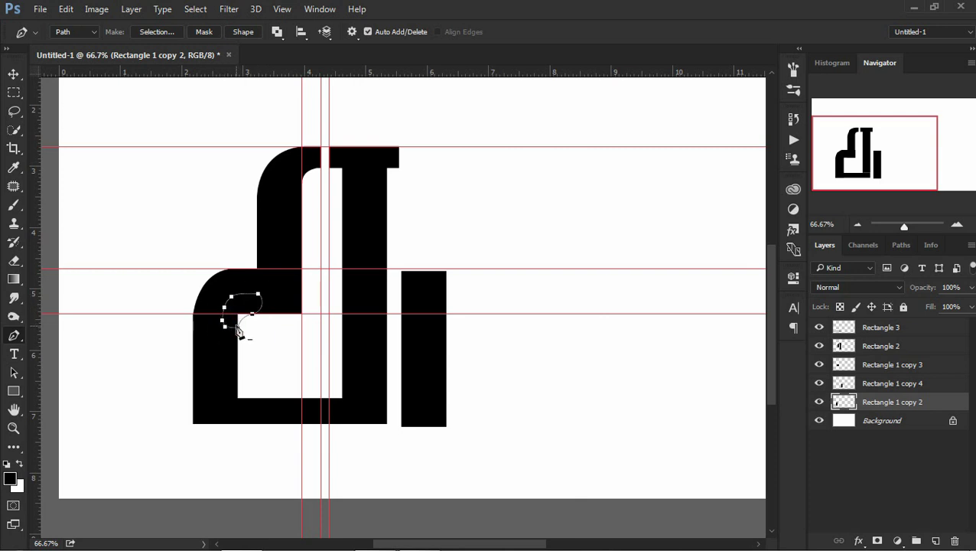
{"action": "right_click", "coordinate": [239, 330]}
{"action": "left_click", "coordinate": [306, 249]}
{"action": "left_click", "coordinate": [570, 148]}
{"action": "key", "text": "b"}
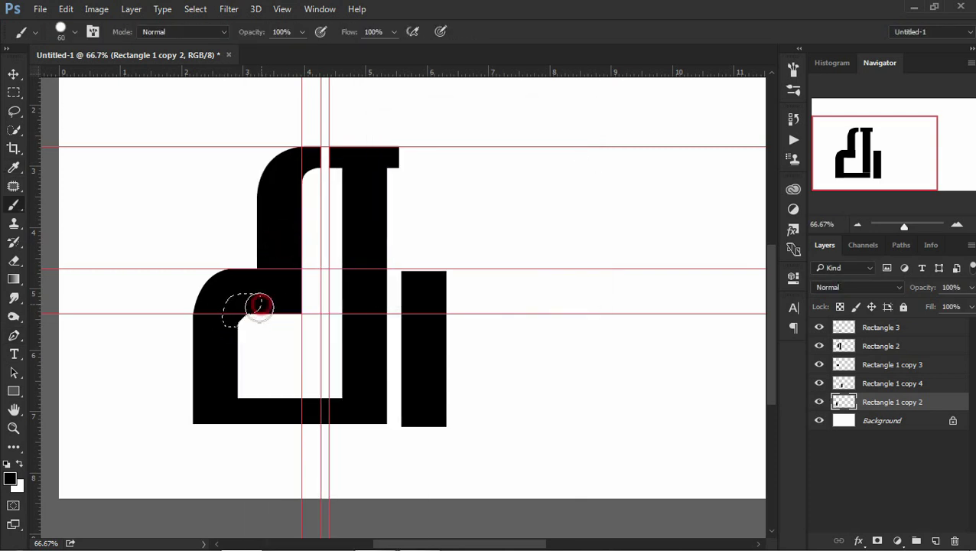
{"action": "left_click", "coordinate": [195, 9]}
{"action": "left_click", "coordinate": [218, 39]}
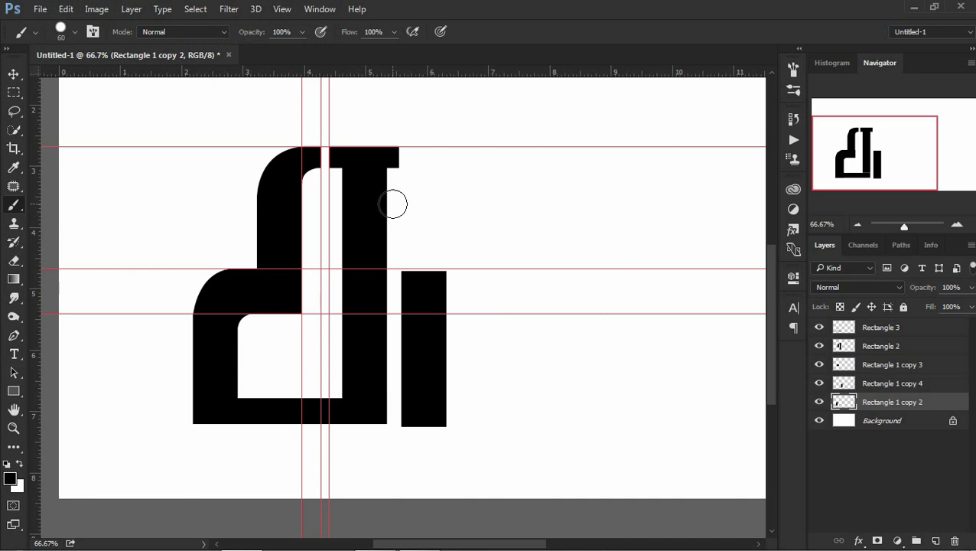
- Give the narrow gap beside the T a rounded top on the Rectangle 2 layer
{"action": "key", "text": "p"}
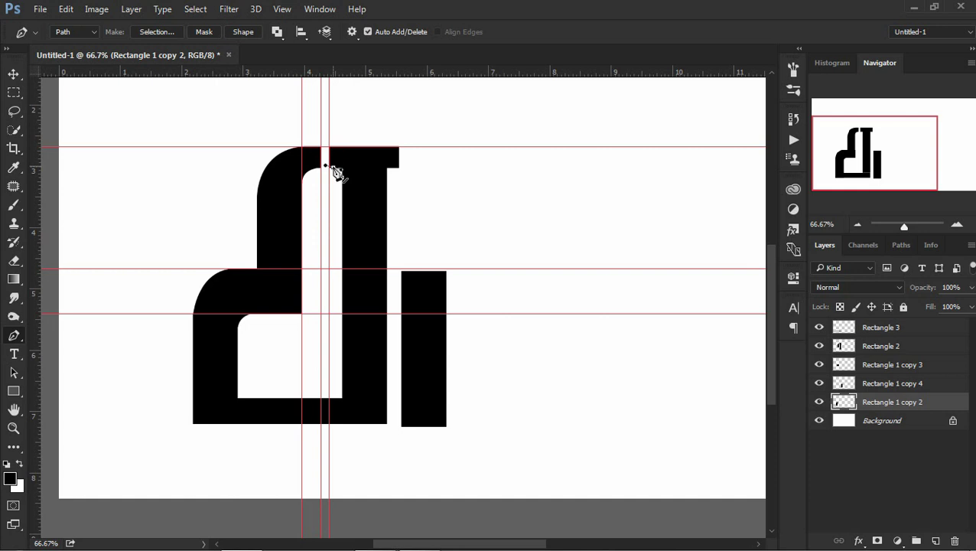
{"action": "right_click", "coordinate": [348, 175]}
{"action": "left_click", "coordinate": [381, 203]}
{"action": "left_click", "coordinate": [567, 150]}
{"action": "key", "text": "v"}
{"action": "right_click", "coordinate": [396, 223]}
{"action": "left_click", "coordinate": [395, 223]}
{"action": "key", "text": "b"}
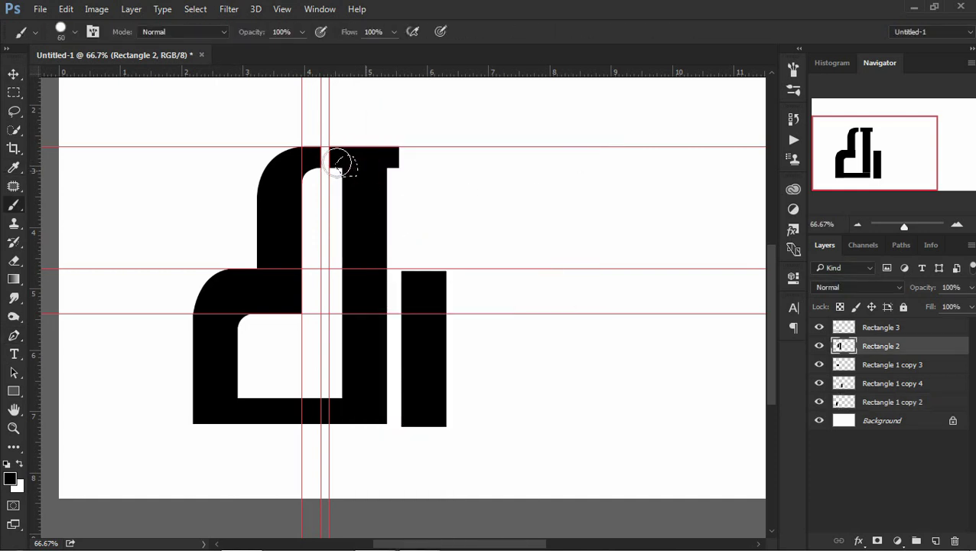
{"action": "left_click", "coordinate": [195, 9]}
{"action": "left_click", "coordinate": [211, 36]}
- Find the base bar's layer in the list of layers under it
{"action": "key", "text": "v"}
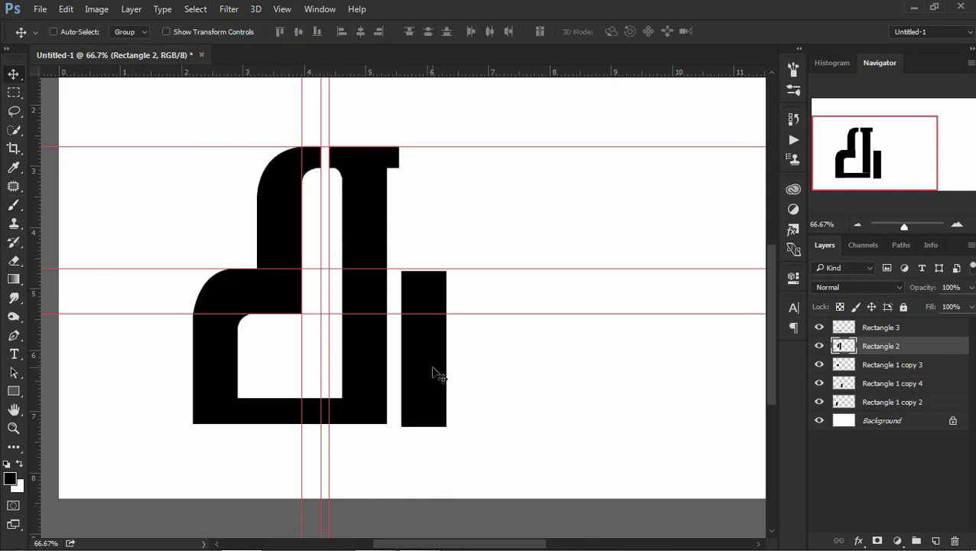
{"action": "right_click", "coordinate": [447, 374]}
{"action": "left_click", "coordinate": [457, 375]}
{"action": "right_click", "coordinate": [266, 407]}
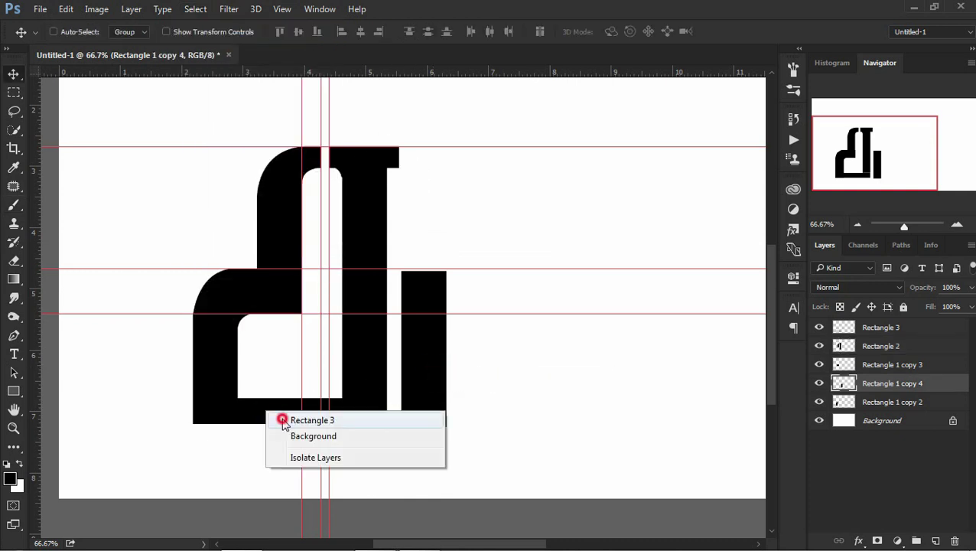
- Stretch the Rectangle 3 base bar leftward past the stem to form a foot
{"action": "left_click", "coordinate": [295, 411]}
{"action": "key", "text": "ctrl+t"}
{"action": "left_click_drag", "start_coordinate": [189, 411], "coordinate": [176, 411]}
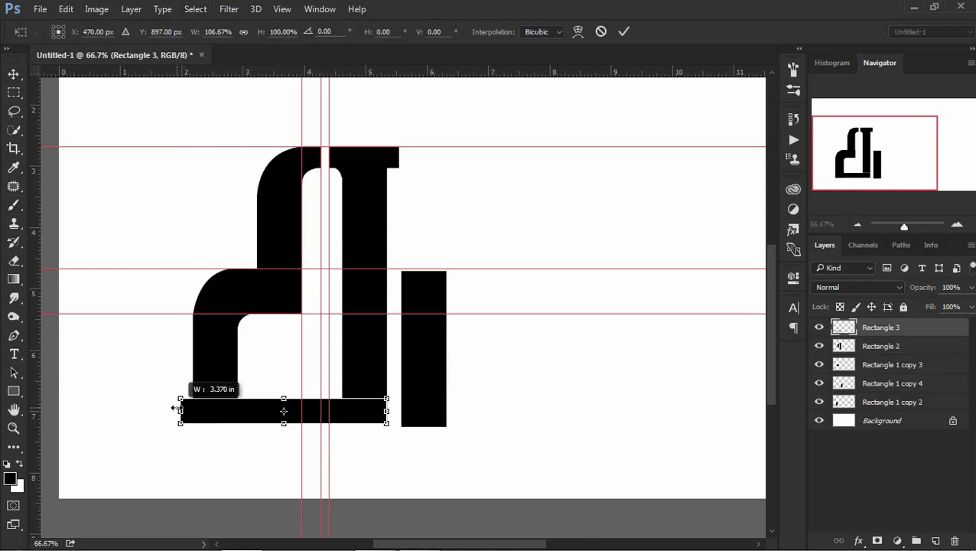
{"action": "key", "text": "Return"}
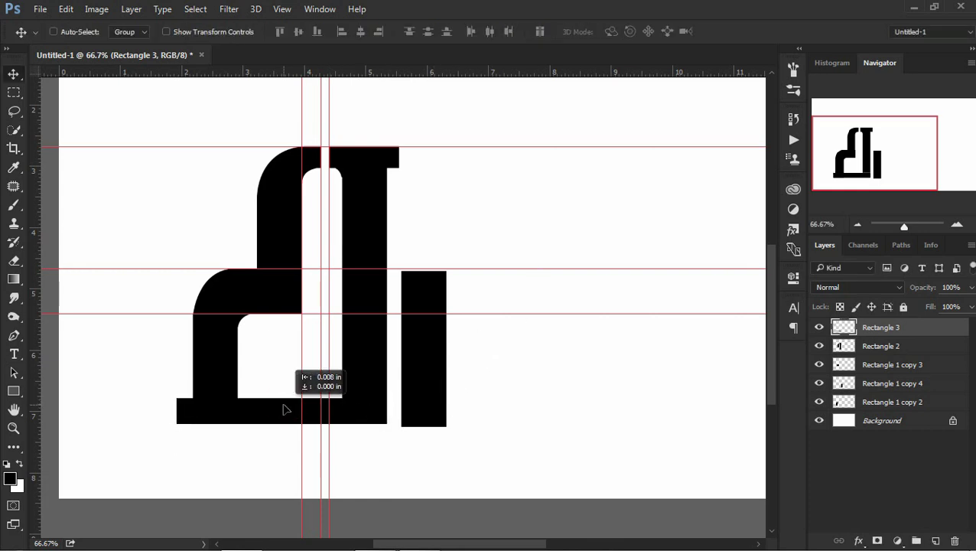
{"action": "left_click", "coordinate": [14, 92]}
{"action": "left_click_drag", "start_coordinate": [126, 298], "coordinate": [179, 489]}
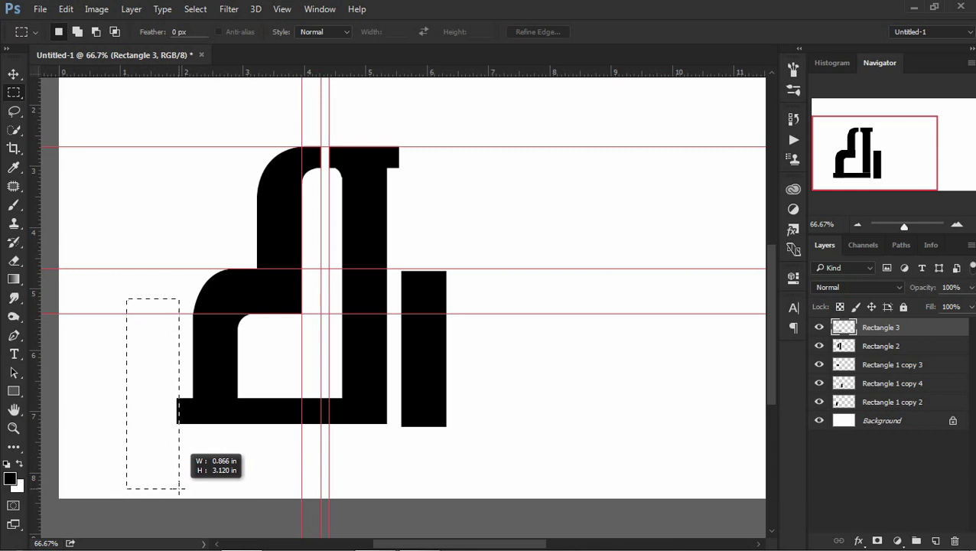
{"action": "left_click_drag", "start_coordinate": [150, 376], "coordinate": [165, 289]}
{"action": "left_click", "coordinate": [195, 8]}
{"action": "left_click", "coordinate": [206, 35]}
- Add a horizontal guide at the letter's base and move the right bar onto it
{"action": "key", "text": "v"}
{"action": "left_click_drag", "start_coordinate": [633, 72], "coordinate": [573, 422]}
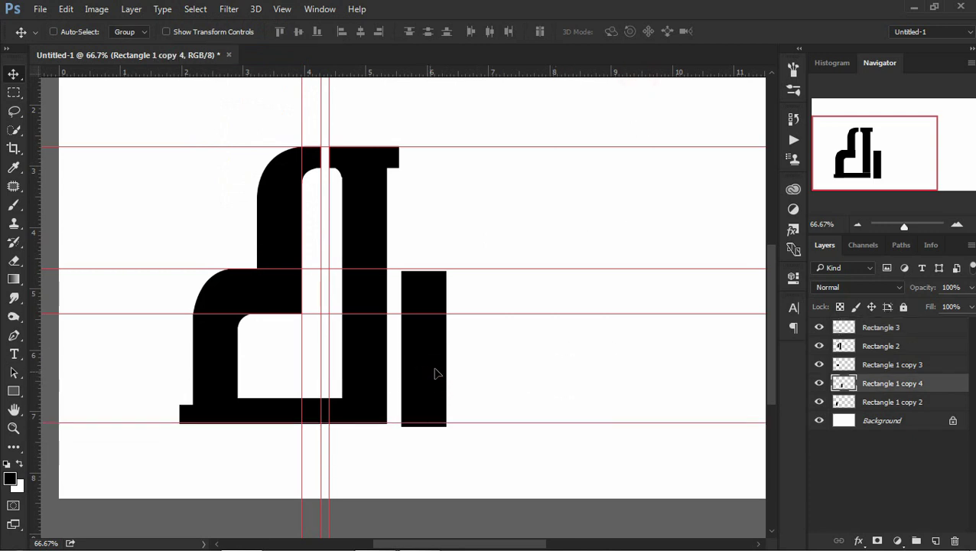
{"action": "left_click_drag", "start_coordinate": [433, 375], "coordinate": [439, 377]}
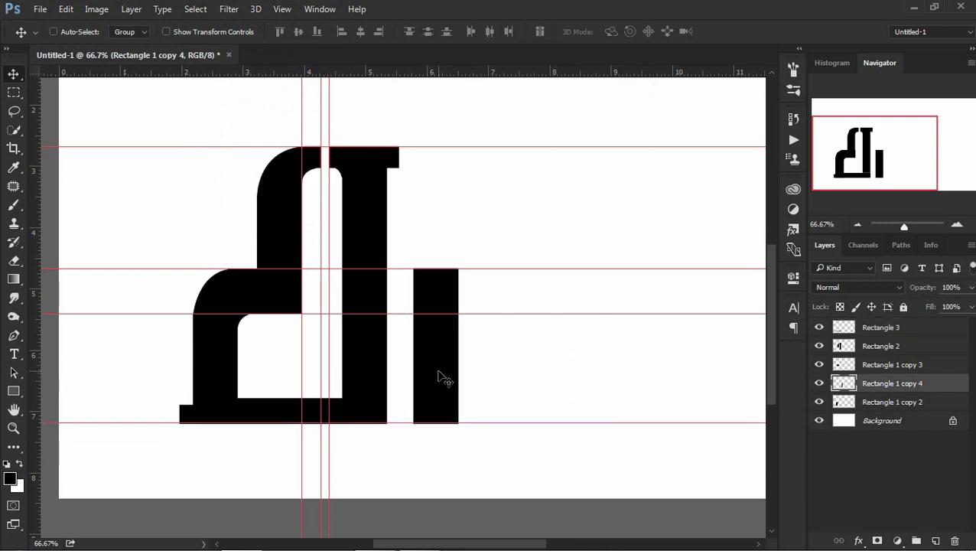
{"action": "left_click", "coordinate": [13, 391]}
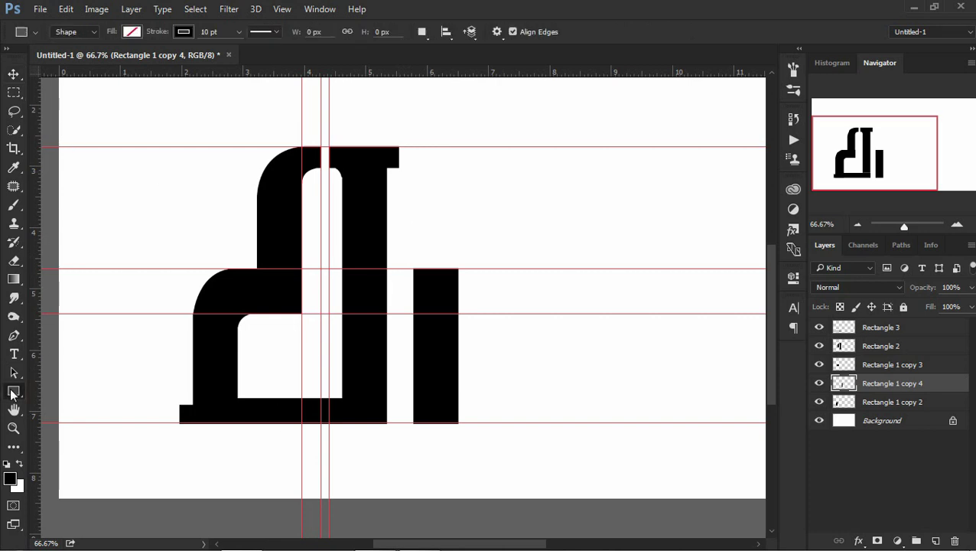
- Draw a new Rectangle 4 bar, move it right of the letter, and add another horizontal guide
{"action": "left_click_drag", "start_coordinate": [329, 143], "coordinate": [447, 168]}
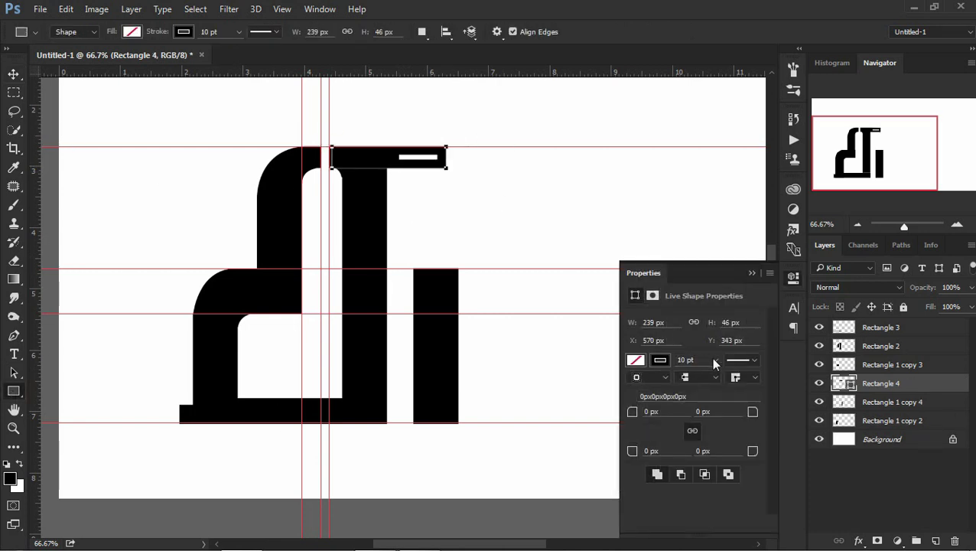
{"action": "left_click", "coordinate": [752, 271]}
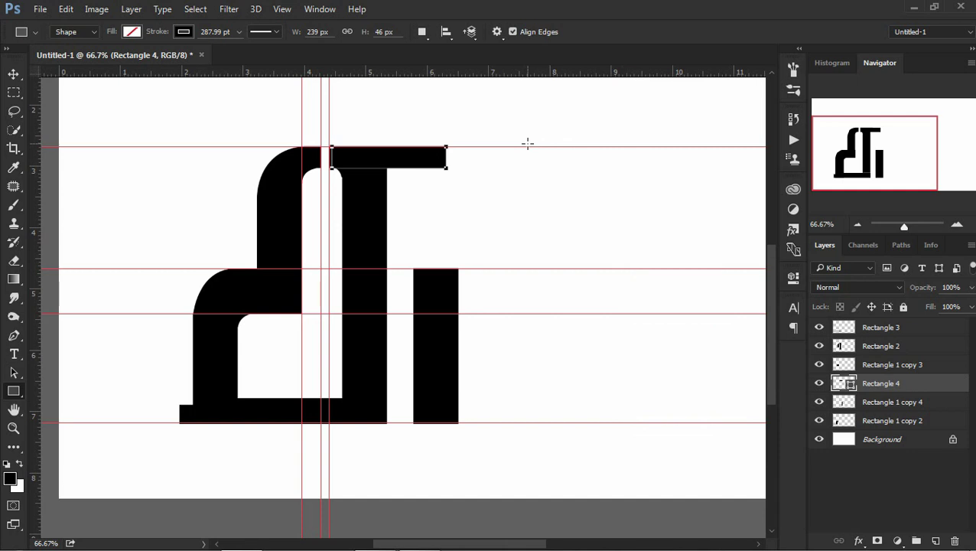
{"action": "key", "text": "v"}
{"action": "left_click_drag", "start_coordinate": [396, 156], "coordinate": [562, 205]}
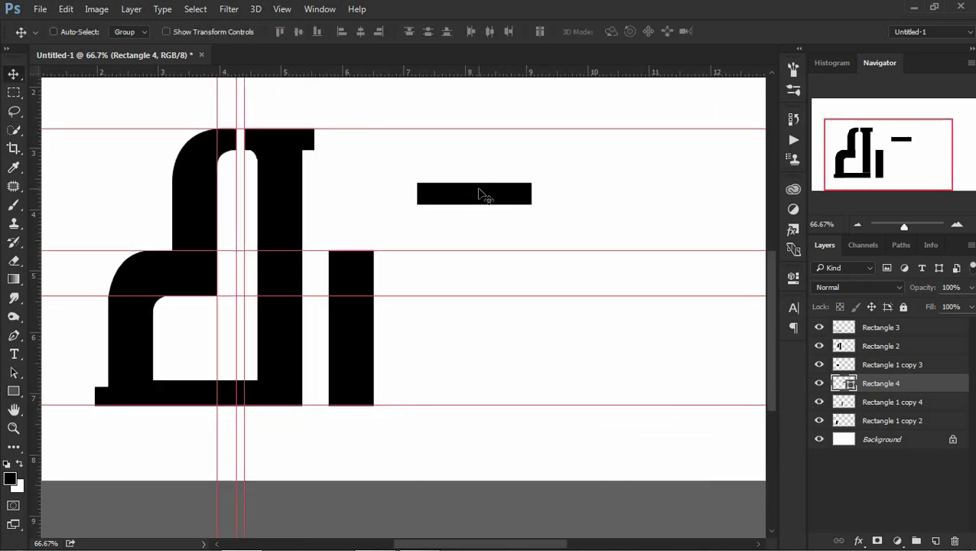
{"action": "left_click_drag", "start_coordinate": [580, 72], "coordinate": [557, 182]}
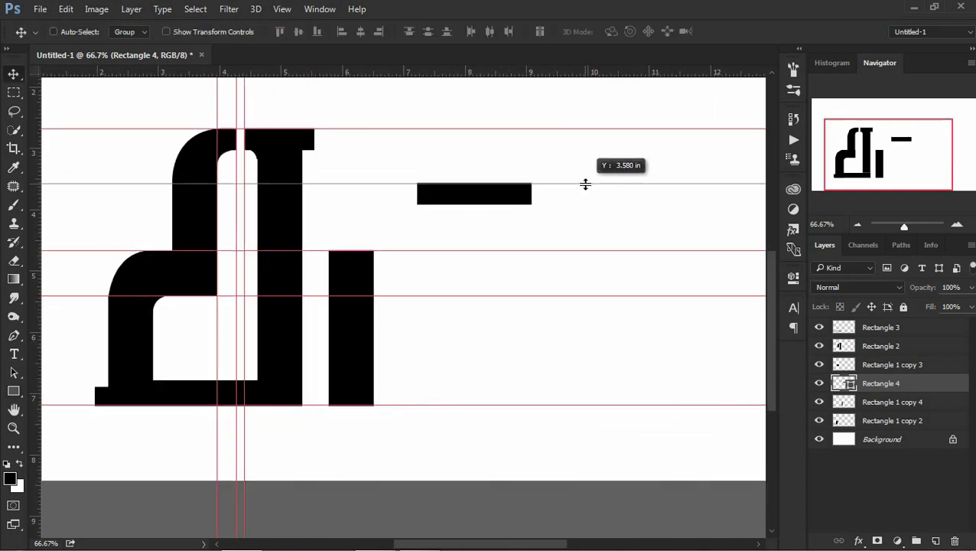
- Nudge the short black bar right and temporarily hide Rectangle 2
{"action": "left_click_drag", "start_coordinate": [498, 196], "coordinate": [541, 195]}
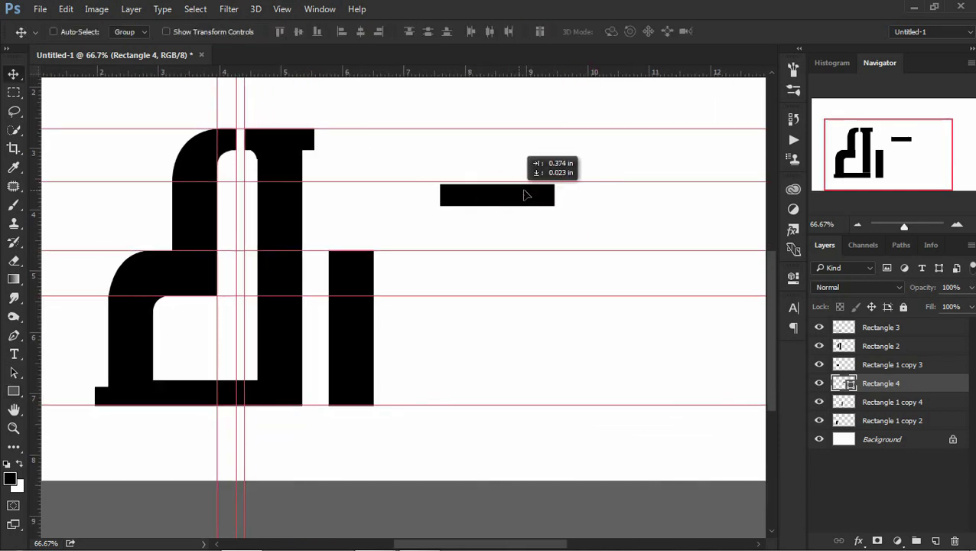
{"action": "left_click", "coordinate": [285, 237], "text": "ctrl"}
{"action": "left_click", "coordinate": [818, 347]}
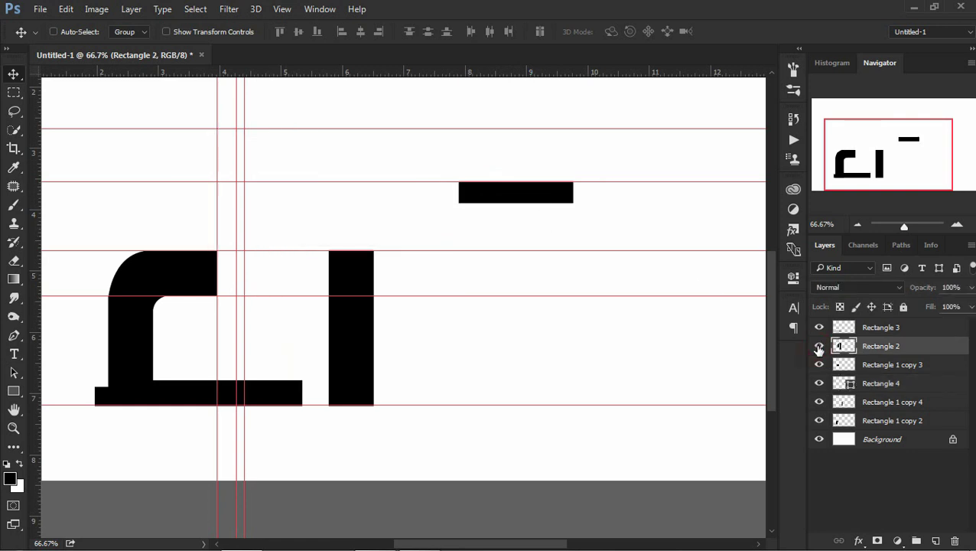
- Duplicate Rectangle 2, move the copy right, and flip it horizontally
{"action": "left_click_drag", "start_coordinate": [922, 353], "coordinate": [935, 541]}
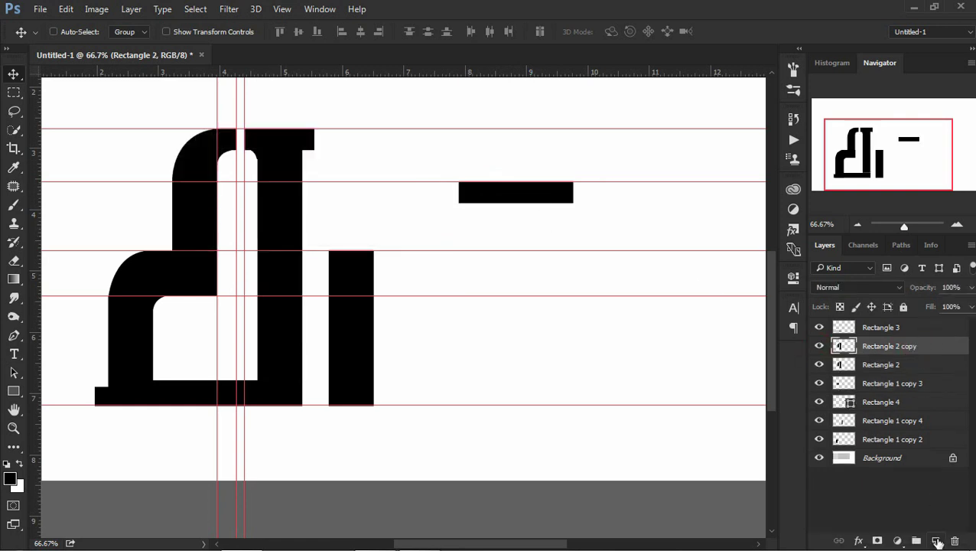
{"action": "mouse_move", "coordinate": [279, 224]}
{"action": "left_mouse_down"}
{"action": "mouse_move", "coordinate": [506, 235]}
{"action": "mouse_move", "coordinate": [508, 251]}
{"action": "left_mouse_up"}
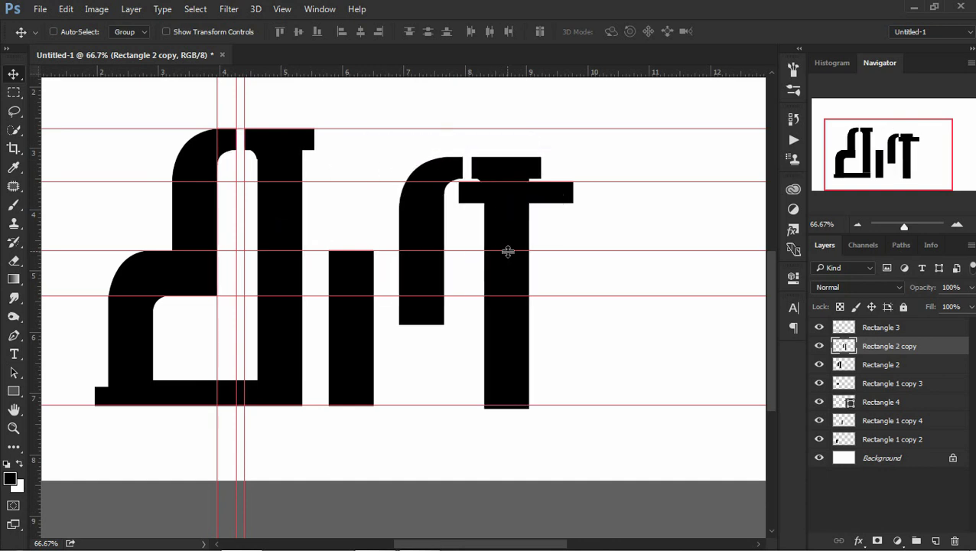
{"action": "key", "text": "ctrl+t"}
{"action": "right_click", "coordinate": [491, 224]}
{"action": "left_click", "coordinate": [548, 450]}
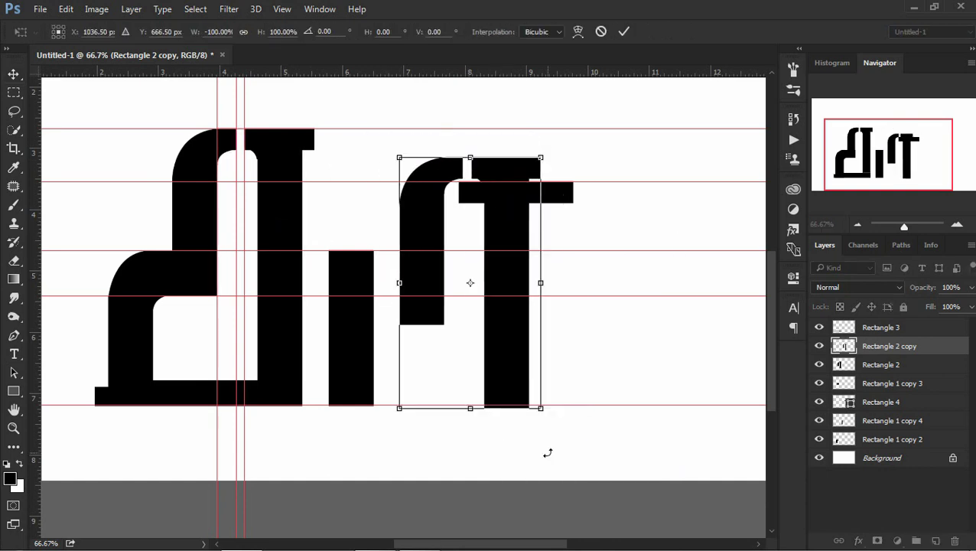
{"action": "key", "text": "Return"}
- Hide the Rectangle 4 bar and make Rectangle 2 copy the active layer
{"action": "right_click", "coordinate": [574, 201]}
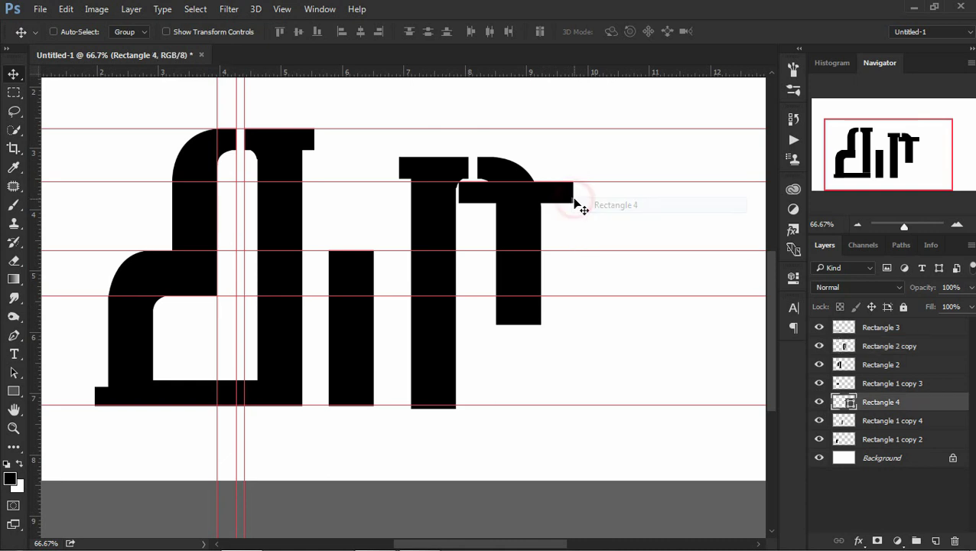
{"action": "left_click", "coordinate": [817, 402]}
{"action": "right_click", "coordinate": [523, 230]}
{"action": "left_click", "coordinate": [528, 231]}
{"action": "key", "text": "z"}
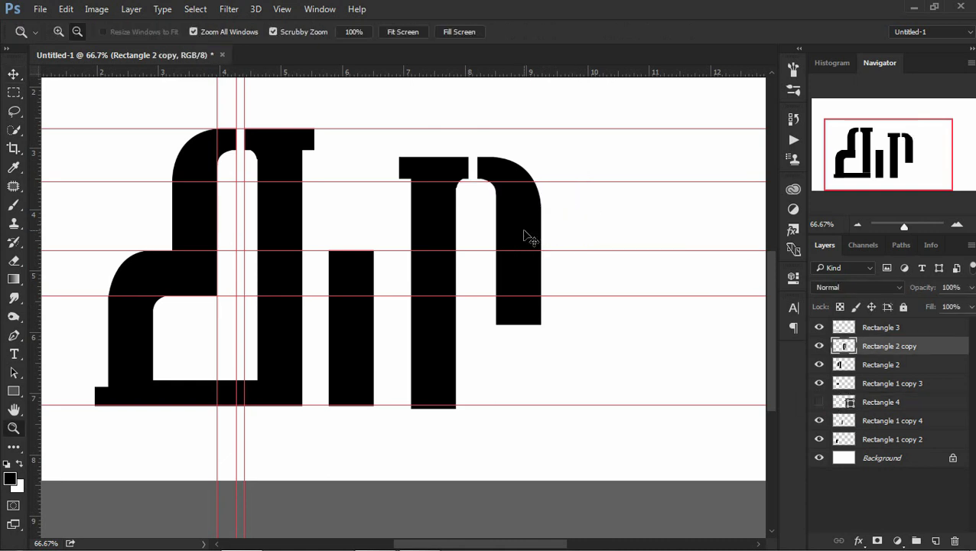
{"action": "key", "text": "ctrl+plus"}
{"action": "key", "text": "v"}
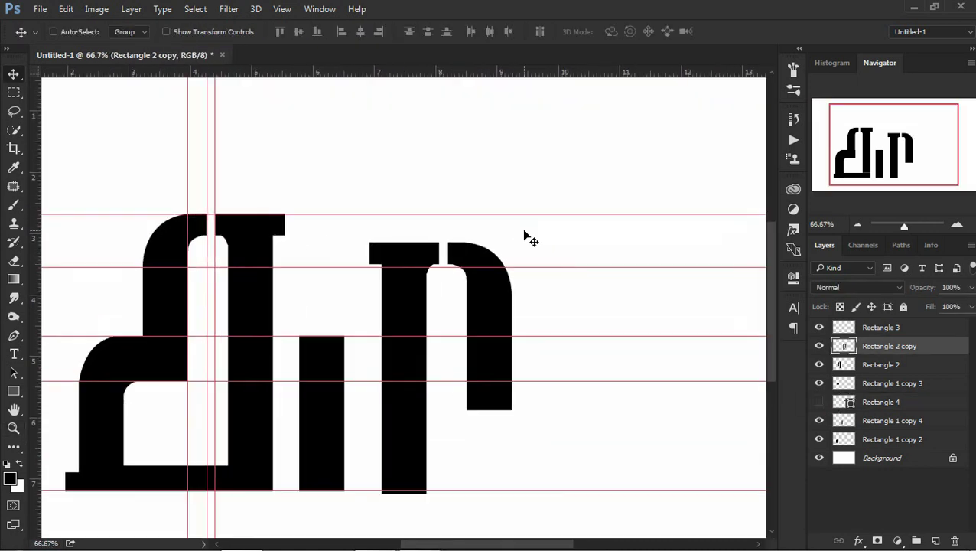
- Add a vertical guide at the stem's edge and select a thin strip along it
{"action": "left_click_drag", "start_coordinate": [38, 228], "coordinate": [425, 220]}
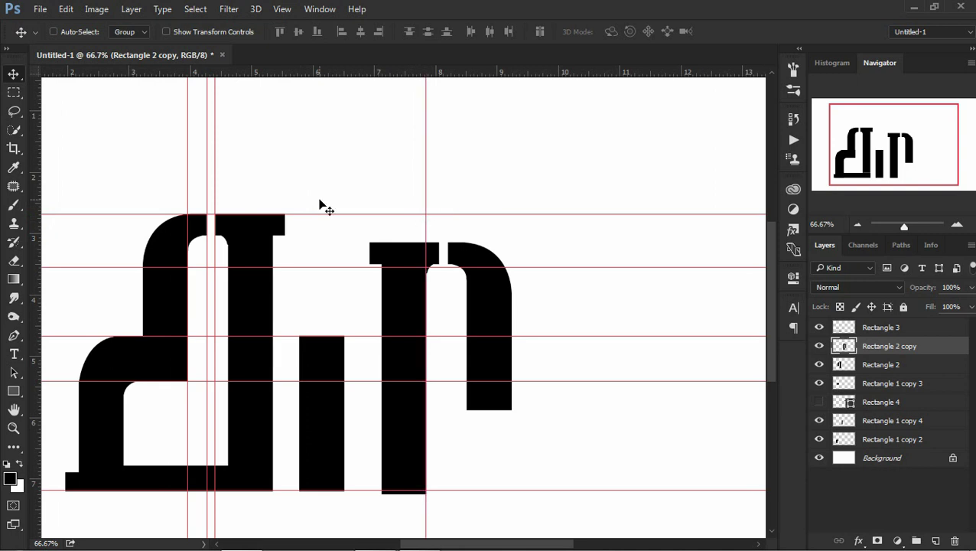
{"action": "left_click", "coordinate": [14, 92]}
{"action": "left_click_drag", "start_coordinate": [475, 522], "coordinate": [425, 178]}
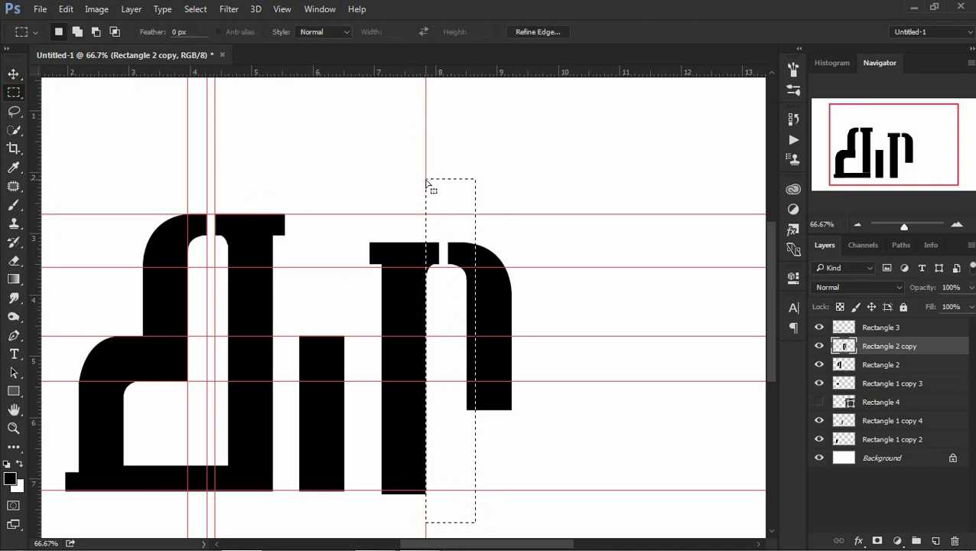
{"action": "left_click_drag", "start_coordinate": [426, 156], "coordinate": [445, 539]}
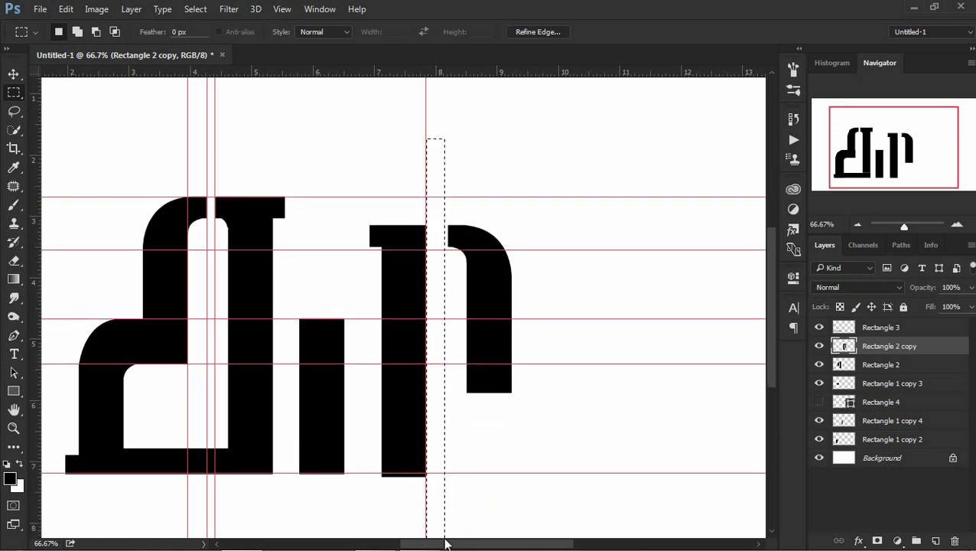
{"action": "left_click", "coordinate": [197, 9]}
{"action": "left_click", "coordinate": [226, 44]}
{"action": "key", "text": "v"}
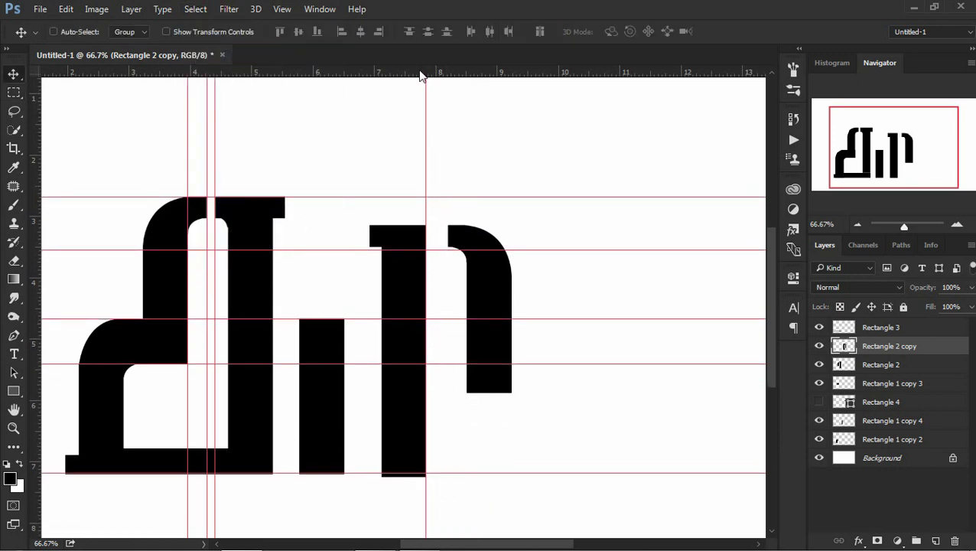
- Lasso the hooked stroke, cut it to its own layer, and shift it left
{"action": "left_click", "coordinate": [14, 111]}
{"action": "mouse_move", "coordinate": [551, 409]}
{"action": "left_mouse_down"}
{"action": "mouse_move", "coordinate": [462, 411]}
{"action": "mouse_move", "coordinate": [514, 332]}
{"action": "left_mouse_up"}
{"action": "right_click", "coordinate": [489, 345]}
{"action": "left_click", "coordinate": [610, 149]}
{"action": "key", "text": "v"}
{"action": "left_click_drag", "start_coordinate": [496, 284], "coordinate": [483, 289]}
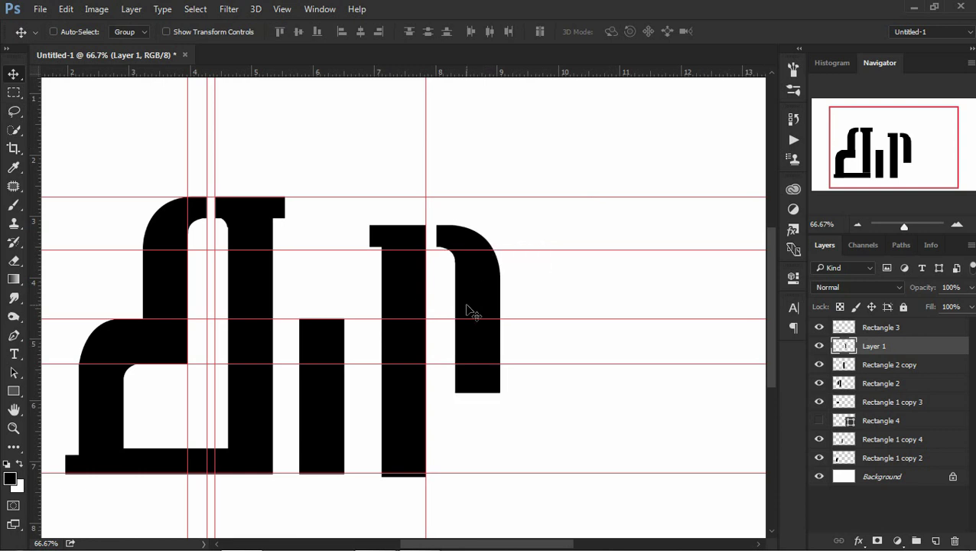
- Draw a solid Rectangle 5 under the hook's end, reaching the bottom guide
{"action": "left_click", "coordinate": [14, 391]}
{"action": "left_click_drag", "start_coordinate": [455, 363], "coordinate": [501, 474]}
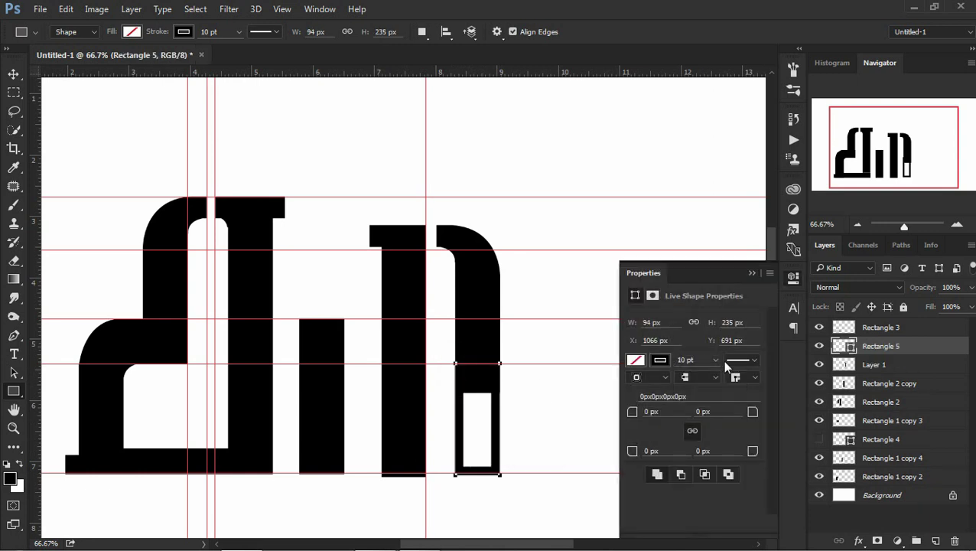
{"action": "left_click_drag", "start_coordinate": [714, 380], "coordinate": [727, 380]}
{"action": "key", "text": "v"}
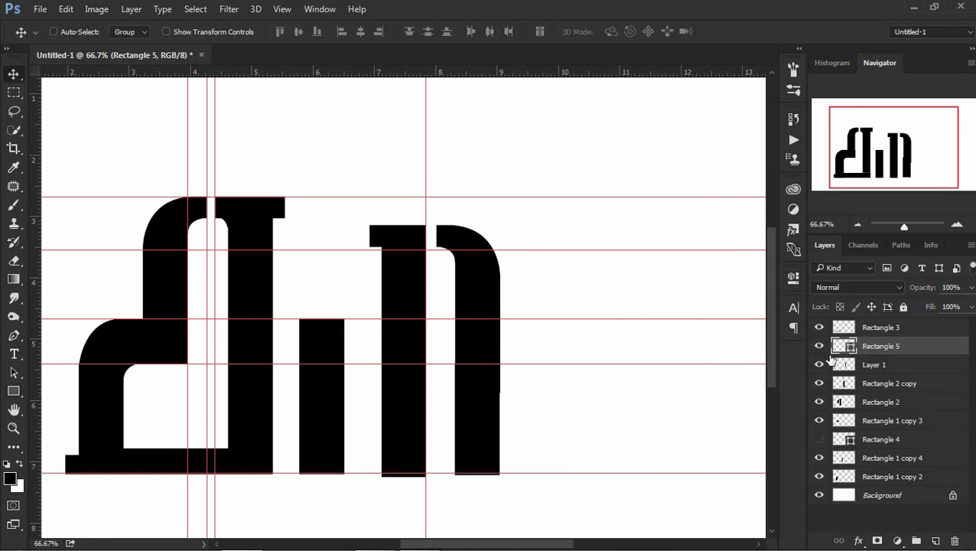
{"action": "right_click", "coordinate": [879, 353]}
{"action": "key", "text": "Escape"}
- Zoom in to check the join, then merge Layer 1 into Rectangle 5
{"action": "key", "text": "ctrl+t"}
{"action": "key", "text": "Escape"}
{"action": "key", "text": "z"}
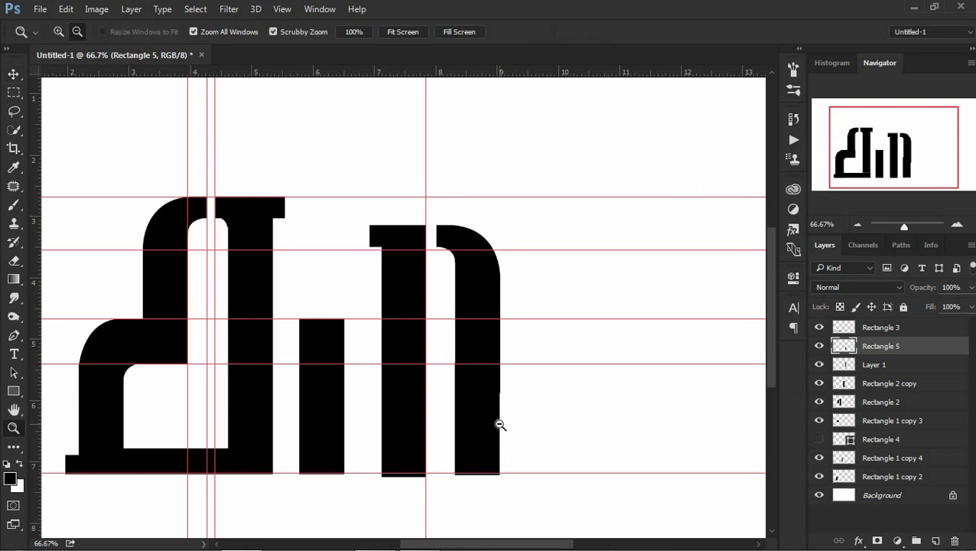
{"action": "key", "text": "ctrl+1"}
{"action": "left_click_drag", "start_coordinate": [587, 442], "coordinate": [495, 322]}
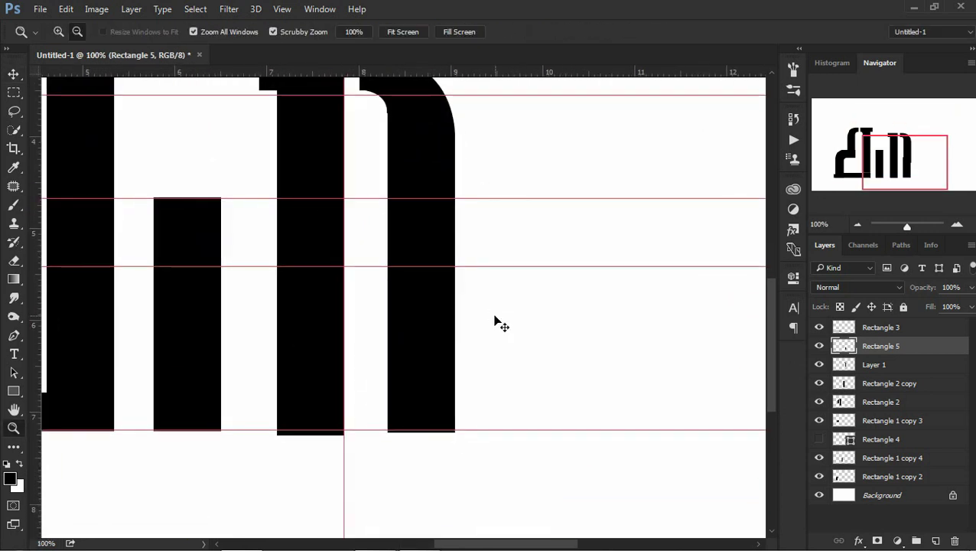
{"action": "key", "text": "ctrl+minus"}
{"action": "left_click", "coordinate": [819, 364]}
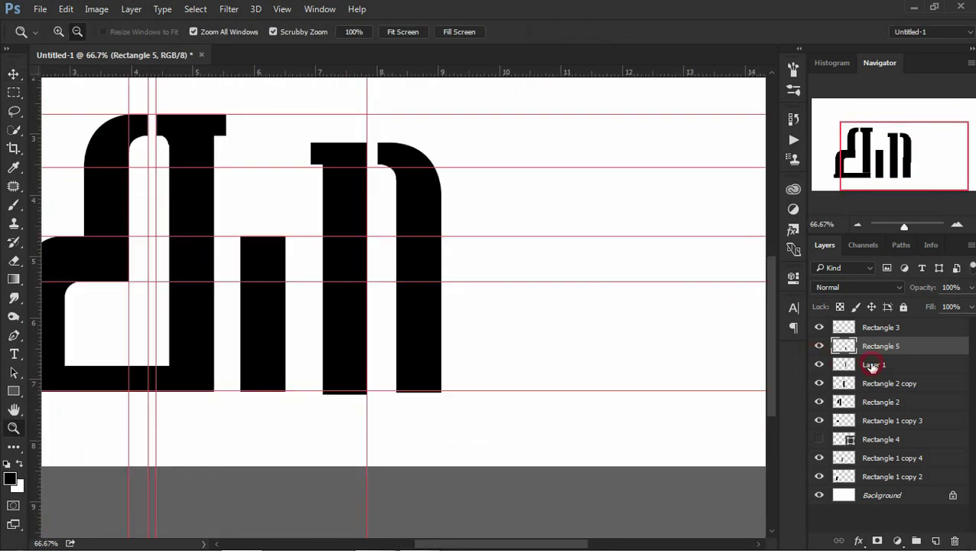
{"action": "left_click", "coordinate": [872, 365], "text": "shift"}
{"action": "right_click", "coordinate": [876, 359]}
{"action": "left_click", "coordinate": [599, 508]}
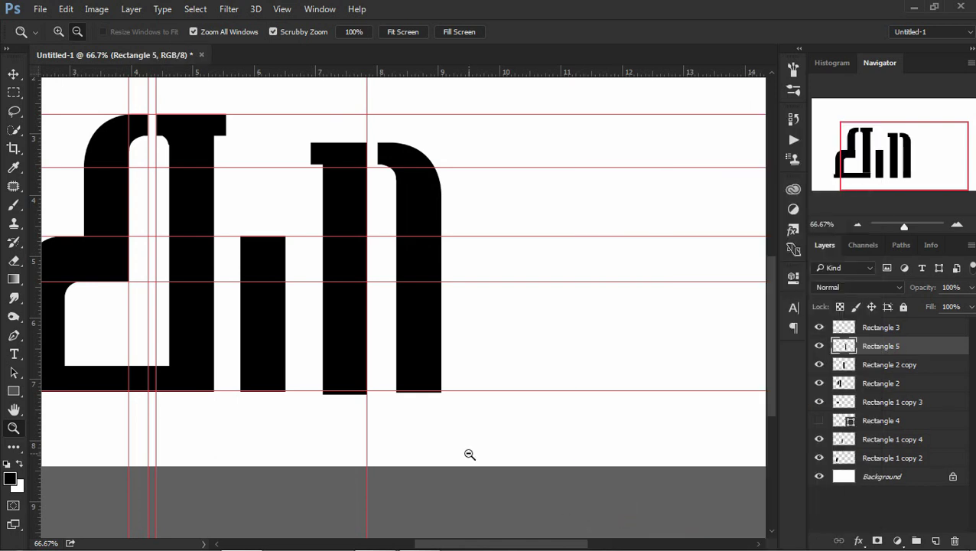
- Merge Rectangle 2 copy into Rectangle 5
{"action": "key", "text": "ctrl+t"}
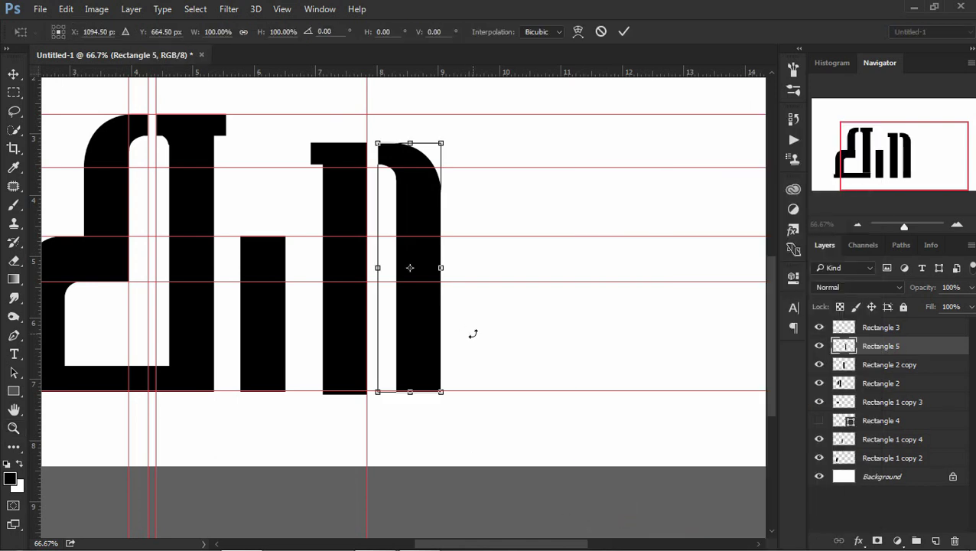
{"action": "key", "text": "Escape"}
{"action": "key", "text": "v"}
{"action": "left_click", "coordinate": [818, 327]}
{"action": "left_click", "coordinate": [819, 328]}
{"action": "left_click", "coordinate": [820, 364]}
{"action": "left_click", "coordinate": [876, 364], "text": "shift"}
{"action": "right_click", "coordinate": [876, 365]}
{"action": "left_click", "coordinate": [624, 508]}
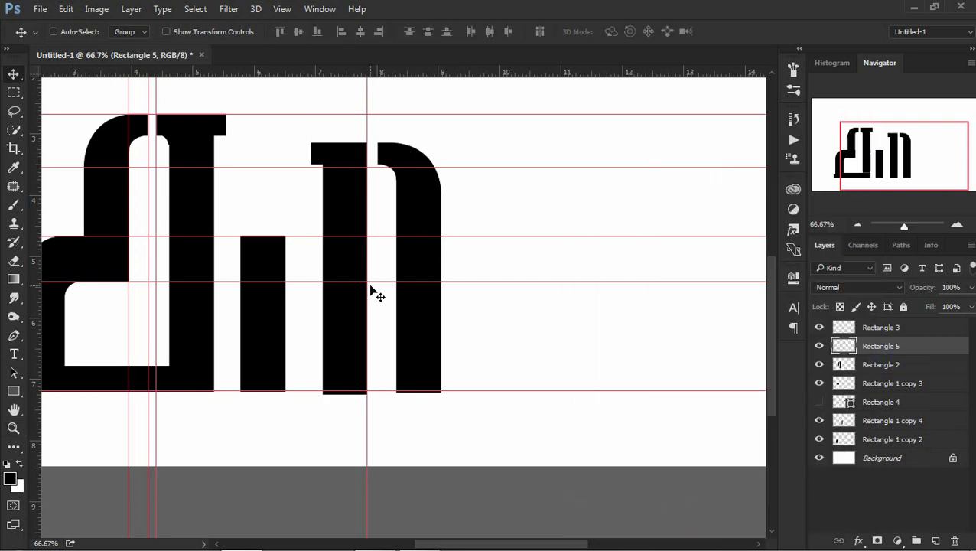
- Shorten the merged letter from the top down to the guide and rasterize Rectangle 4
{"action": "key", "text": "ctrl+t"}
{"action": "left_click_drag", "start_coordinate": [377, 143], "coordinate": [378, 168]}
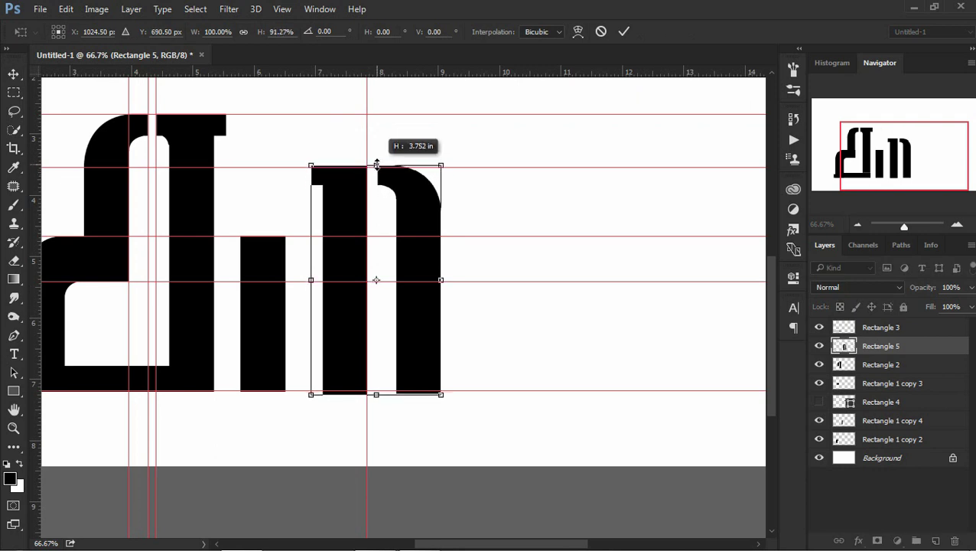
{"action": "key", "text": "Return"}
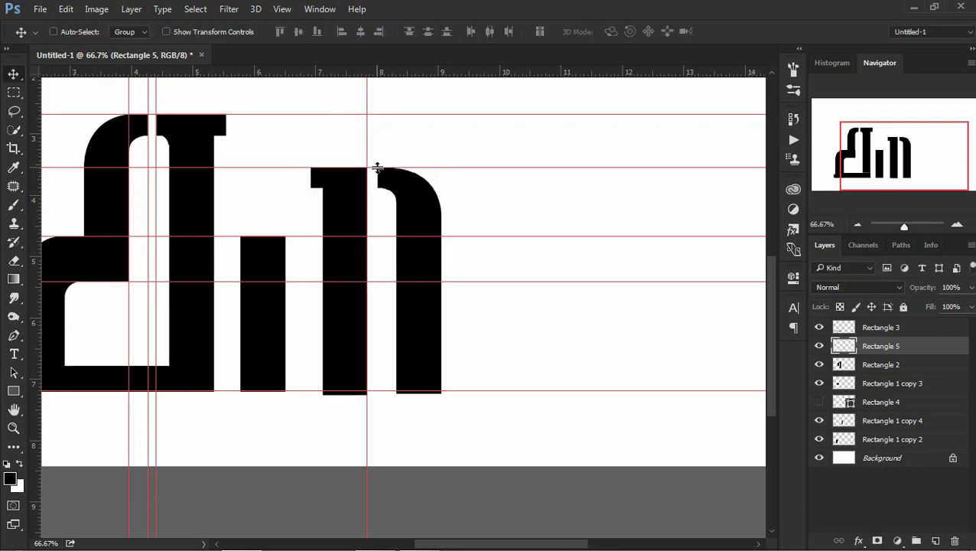
{"action": "left_click", "coordinate": [13, 92]}
{"action": "left_click_drag", "start_coordinate": [492, 429], "coordinate": [310, 391]}
{"action": "left_click", "coordinate": [195, 8]}
{"action": "left_click", "coordinate": [207, 36]}
{"action": "key", "text": "v"}
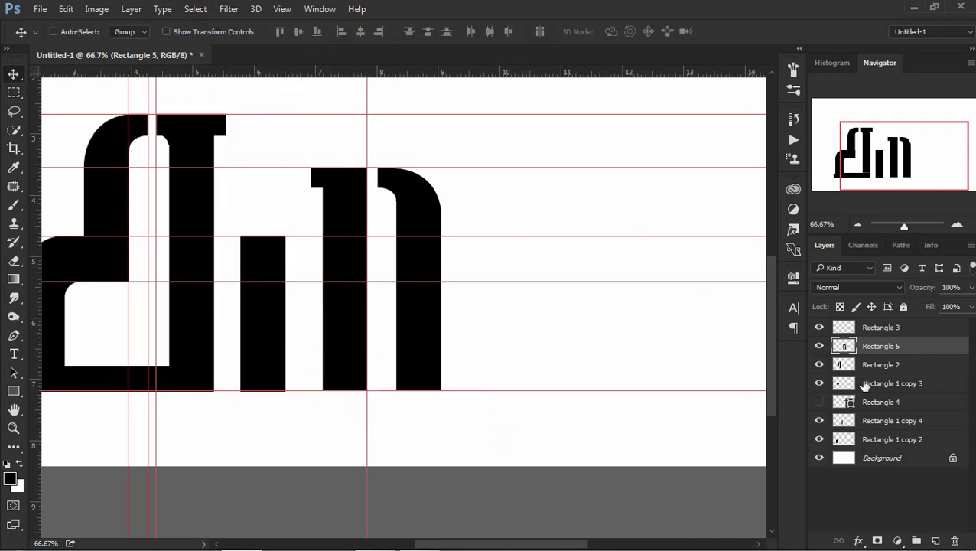
{"action": "right_click", "coordinate": [851, 403]}
{"action": "left_click", "coordinate": [634, 291]}
- Move the black bar down to the baseline and narrow it into a foot under the right stroke
{"action": "mouse_move", "coordinate": [468, 191]}
{"action": "left_mouse_down"}
{"action": "mouse_move", "coordinate": [569, 362]}
{"action": "mouse_move", "coordinate": [510, 346]}
{"action": "mouse_move", "coordinate": [433, 390]}
{"action": "left_mouse_up"}
{"action": "key", "text": "ctrl+t"}
{"action": "key", "text": "Return"}
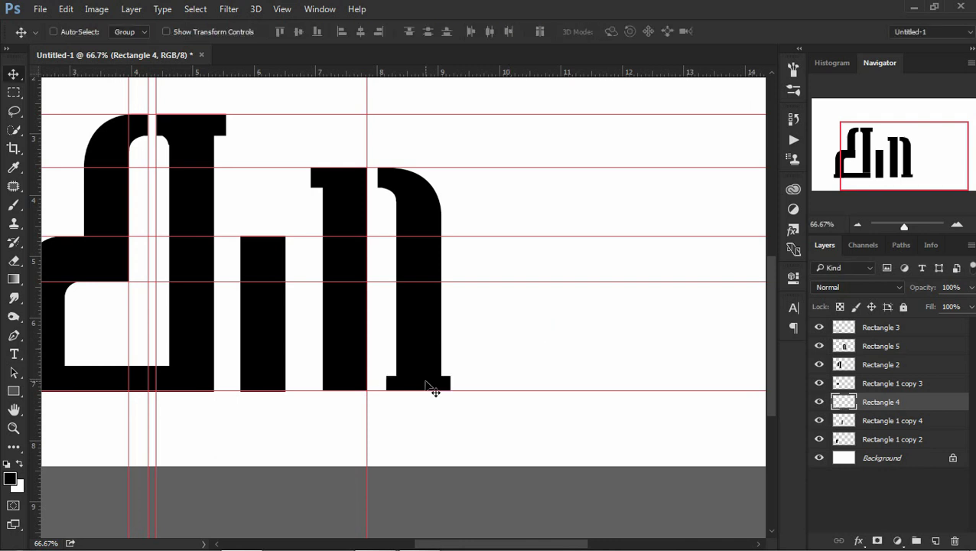
{"action": "key", "text": "ctrl+plus"}
{"action": "key", "text": "ctrl+t"}
{"action": "left_click_drag", "start_coordinate": [382, 425], "coordinate": [413, 433]}
{"action": "key", "text": "Return"}
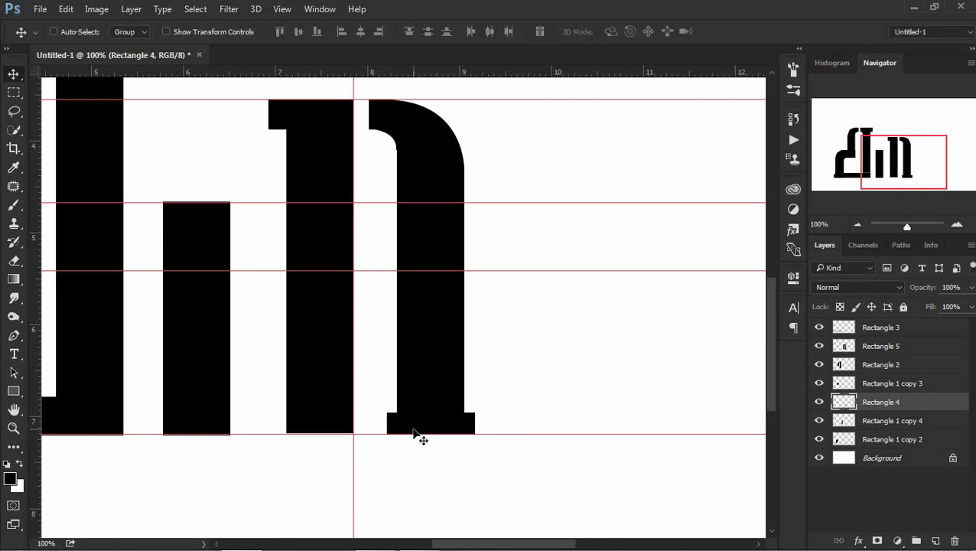
- Duplicate the foot onto the middle stem and trim off its overhanging left end
{"action": "left_click_drag", "start_coordinate": [923, 406], "coordinate": [936, 540]}
{"action": "left_click_drag", "start_coordinate": [454, 425], "coordinate": [331, 426]}
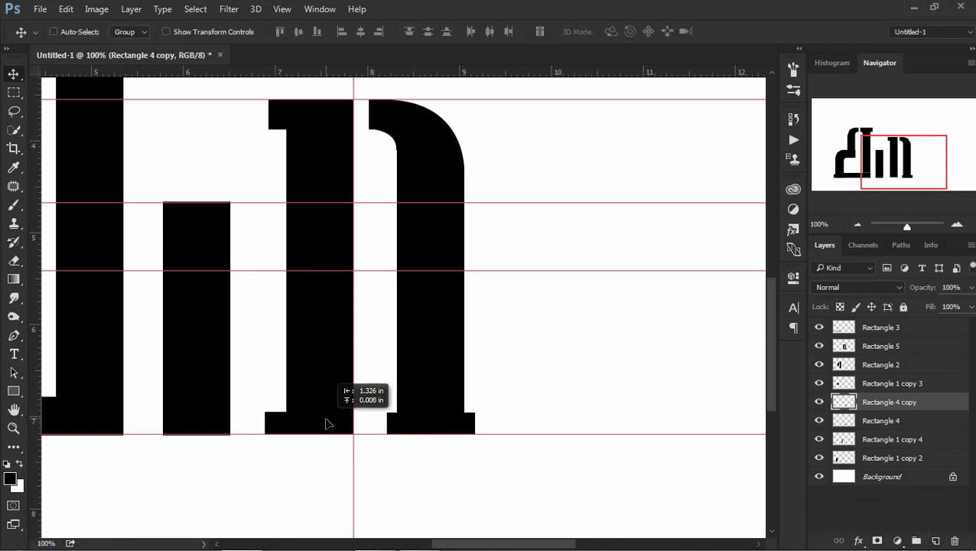
{"action": "key", "text": "m"}
{"action": "left_click_drag", "start_coordinate": [196, 322], "coordinate": [277, 487]}
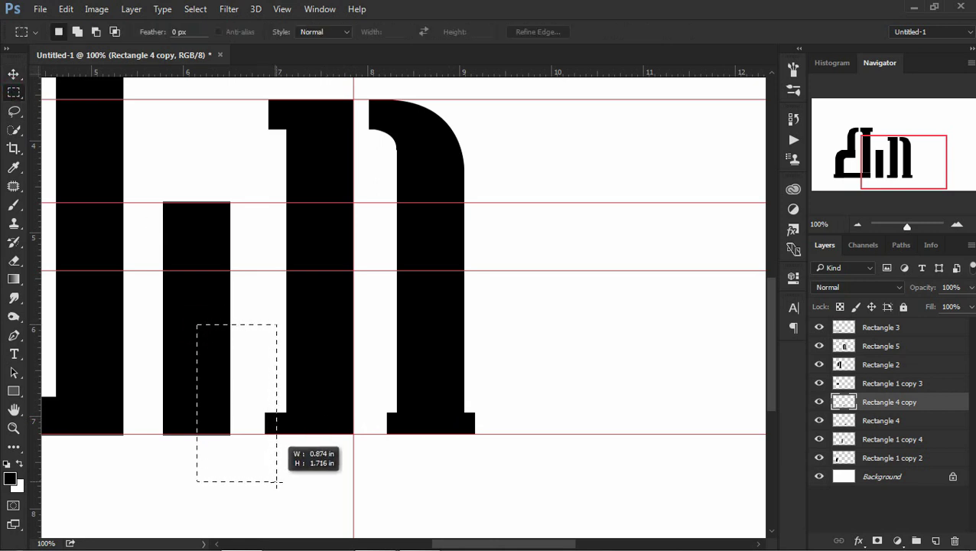
{"action": "key", "text": "Delete"}
{"action": "left_click", "coordinate": [195, 9]}
{"action": "left_click", "coordinate": [218, 33]}
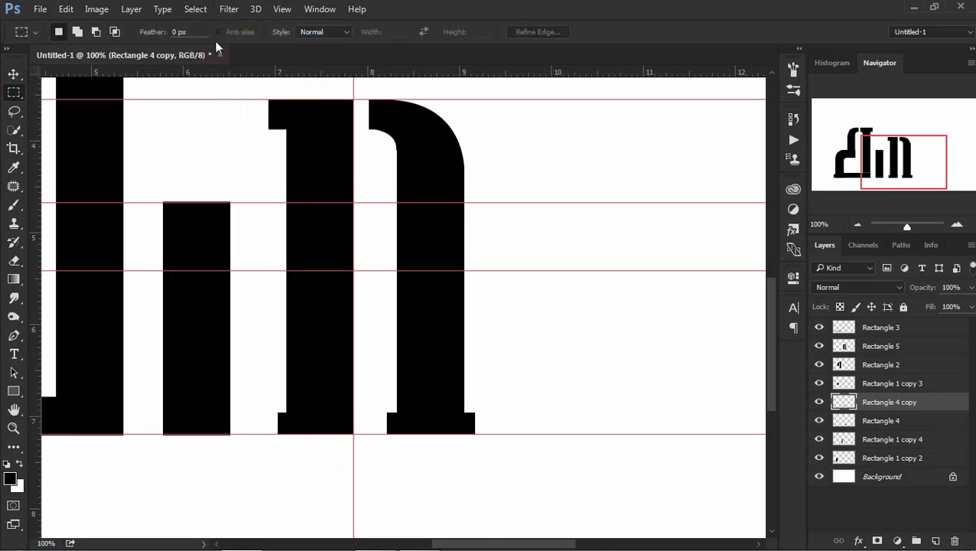
{"action": "key", "text": "v"}
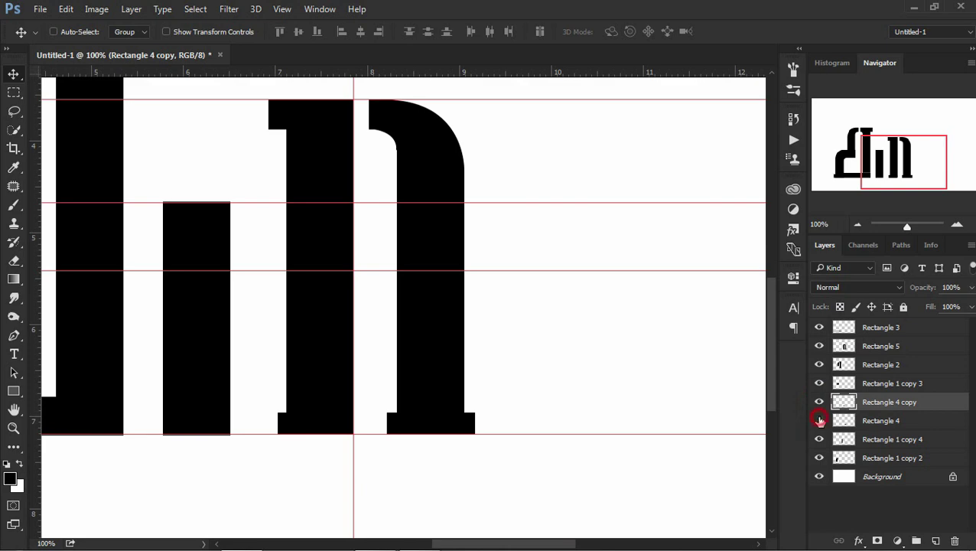
- Merge Rectangle 4 down and move Rectangle 4 copy up below Rectangle 5
{"action": "right_click", "coordinate": [868, 426]}
{"action": "left_click", "coordinate": [645, 507]}
{"action": "left_click", "coordinate": [823, 383]}
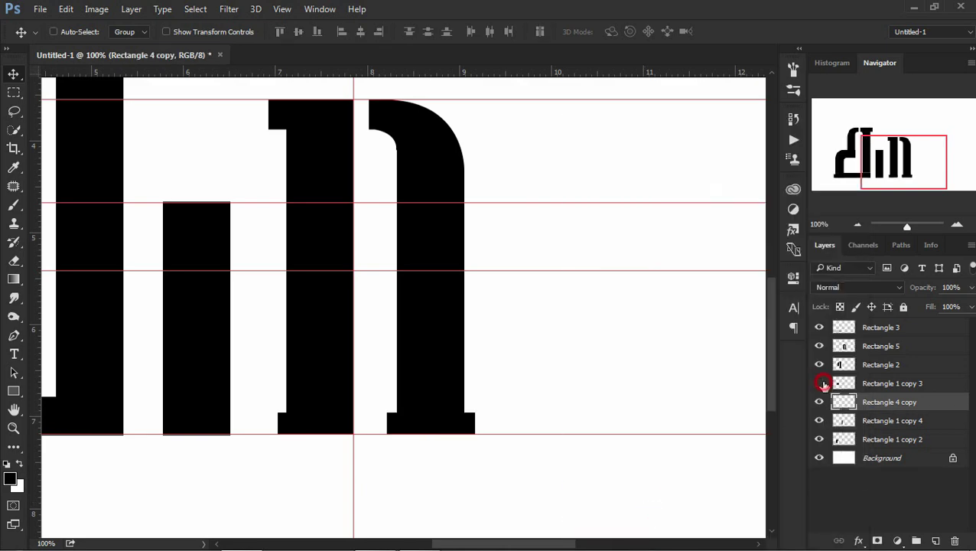
{"action": "left_click_drag", "start_coordinate": [870, 402], "coordinate": [867, 349]}
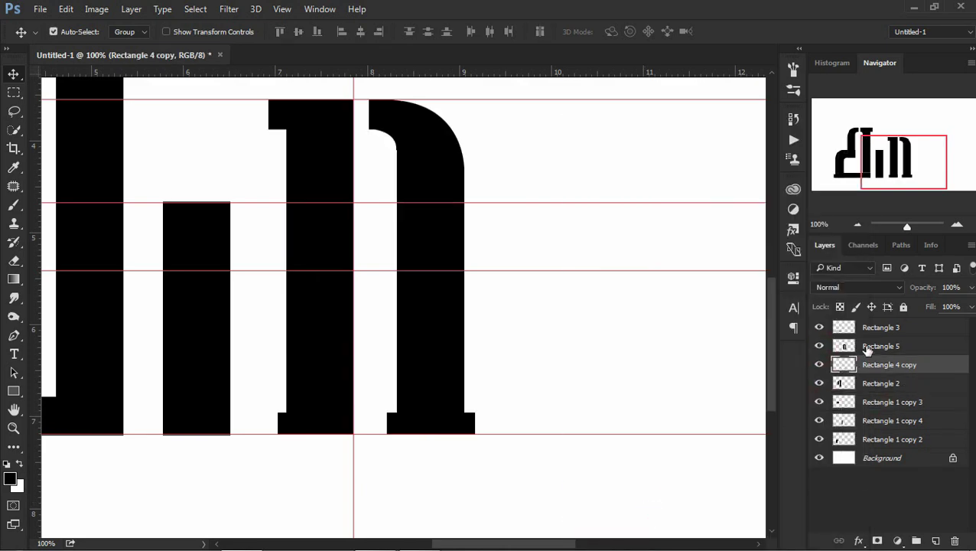
- Merge Rectangle 4 copy into Rectangle 5, then copy the n shape to a new layer and shift it left
{"action": "right_click", "coordinate": [867, 350]}
{"action": "left_click", "coordinate": [621, 508]}
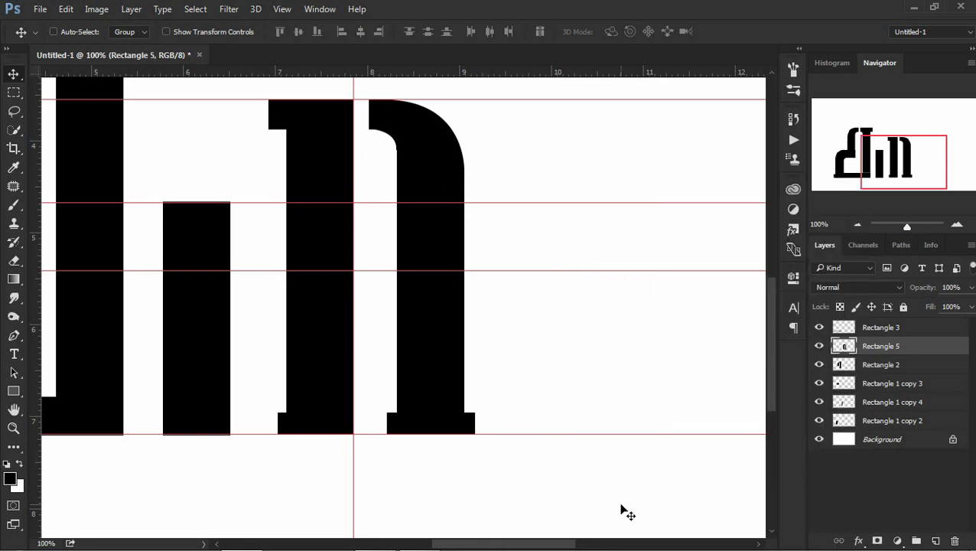
{"action": "left_click", "coordinate": [818, 346]}
{"action": "key", "text": "l"}
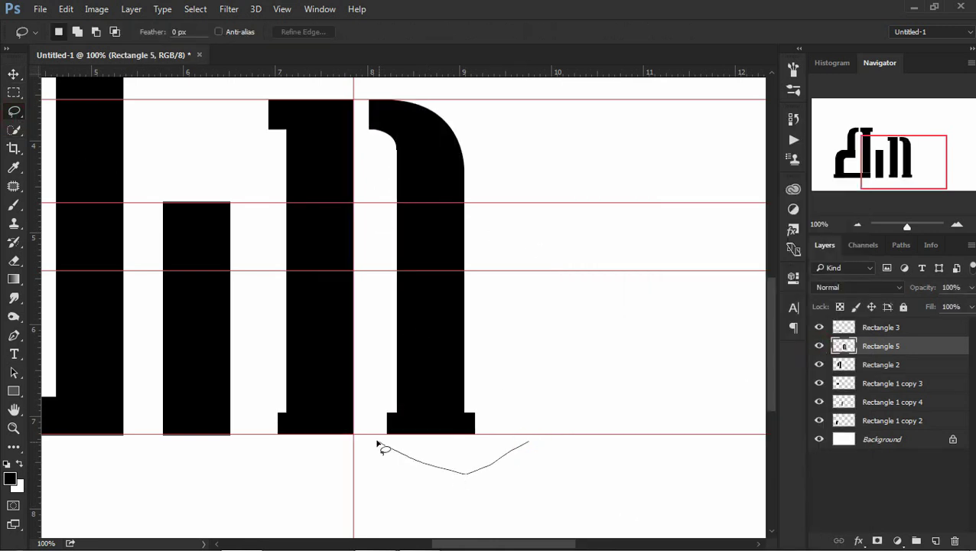
{"action": "left_click_drag", "start_coordinate": [531, 176], "coordinate": [505, 122]}
{"action": "right_click", "coordinate": [447, 250]}
{"action": "left_click", "coordinate": [491, 359]}
{"action": "key", "text": "v"}
{"action": "left_click_drag", "start_coordinate": [449, 326], "coordinate": [214, 331]}
- Hide Rectangle 1 copy 4 and place the copied n right beside the left stem
{"action": "right_click", "coordinate": [211, 238]}
{"action": "left_click", "coordinate": [257, 251]}
{"action": "left_click", "coordinate": [819, 421]}
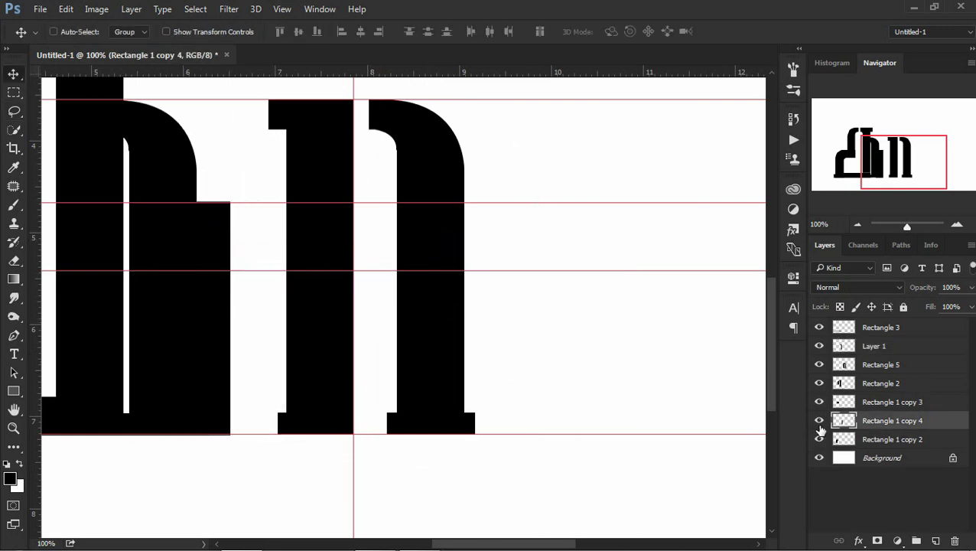
{"action": "right_click", "coordinate": [183, 349]}
{"action": "left_click", "coordinate": [192, 351]}
{"action": "mouse_move", "coordinate": [191, 352]}
{"action": "left_mouse_down"}
{"action": "mouse_move", "coordinate": [228, 355]}
{"action": "mouse_move", "coordinate": [219, 362]}
{"action": "left_mouse_up"}
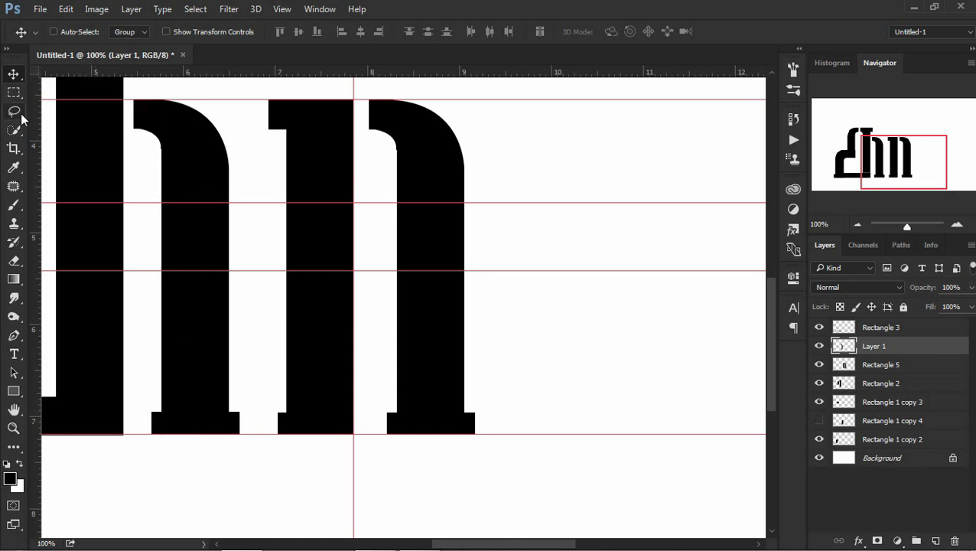
- Cut the copied n's arch onto its own layer and lower it into a shorter shoulder
{"action": "left_click", "coordinate": [14, 92]}
{"action": "left_click_drag", "start_coordinate": [130, 90], "coordinate": [261, 270]}
{"action": "right_click", "coordinate": [193, 189]}
{"action": "left_click", "coordinate": [262, 316]}
{"action": "key", "text": "v"}
{"action": "left_click_drag", "start_coordinate": [192, 183], "coordinate": [191, 282]}
- Zoom out to 66.7%, merge Layer 1 into Layer 2, and move it below Rectangle 2
{"action": "key", "text": "z"}
{"action": "left_click", "coordinate": [190, 278], "text": "alt"}
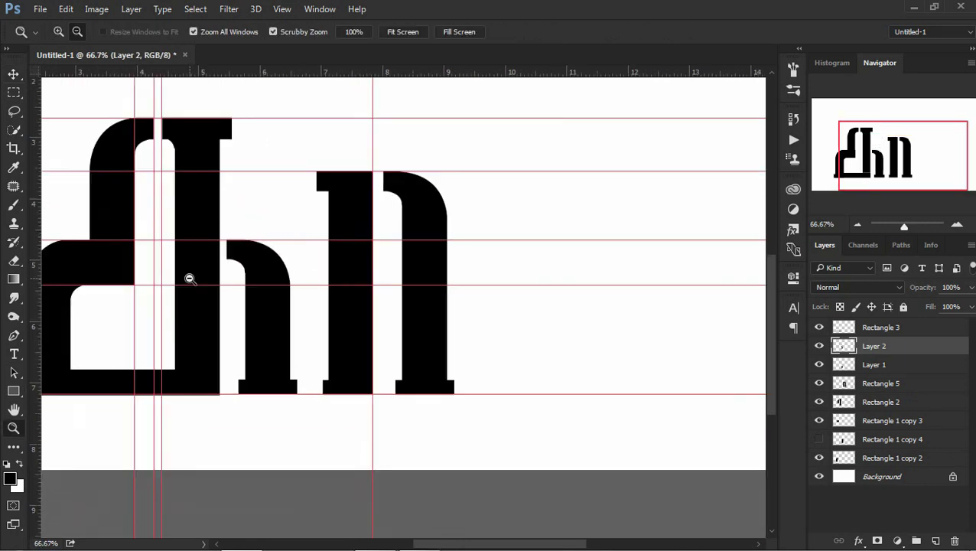
{"action": "key", "text": "v"}
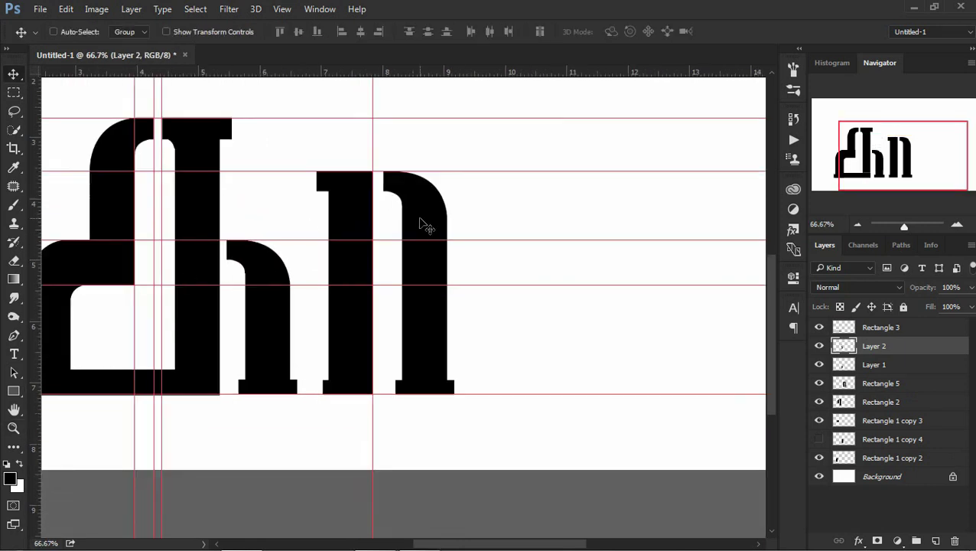
{"action": "left_click", "coordinate": [819, 346]}
{"action": "left_click", "coordinate": [819, 346]}
{"action": "left_click", "coordinate": [819, 364]}
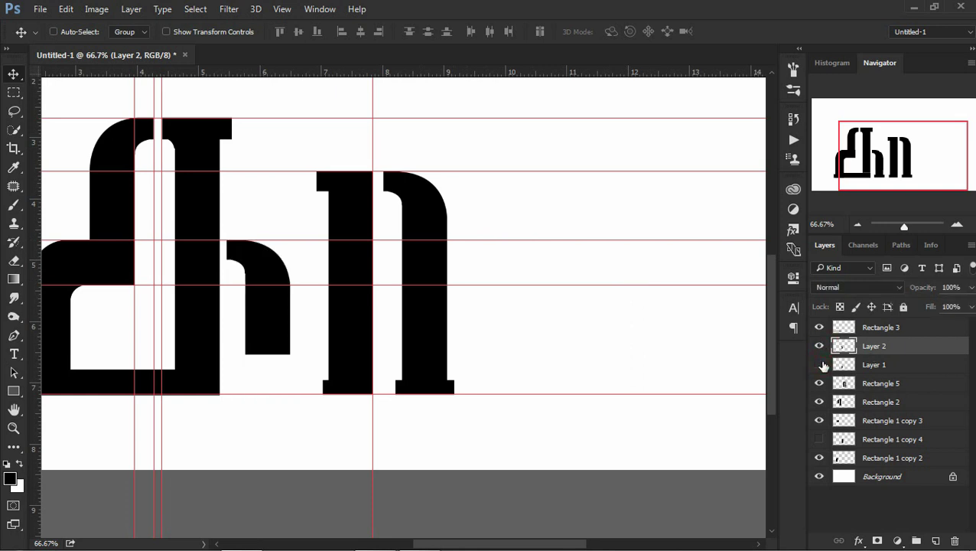
{"action": "left_click", "coordinate": [877, 367], "text": "shift"}
{"action": "right_click", "coordinate": [877, 370]}
{"action": "left_click", "coordinate": [630, 508]}
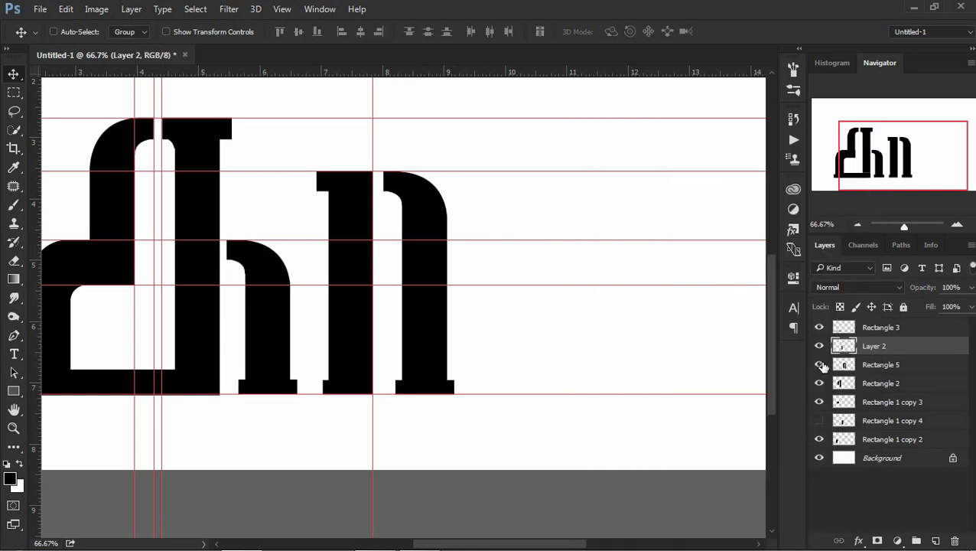
{"action": "left_click_drag", "start_coordinate": [873, 348], "coordinate": [885, 407]}
- Merge the Rectangle 1 copies into a single layer
{"action": "left_click", "coordinate": [880, 421]}
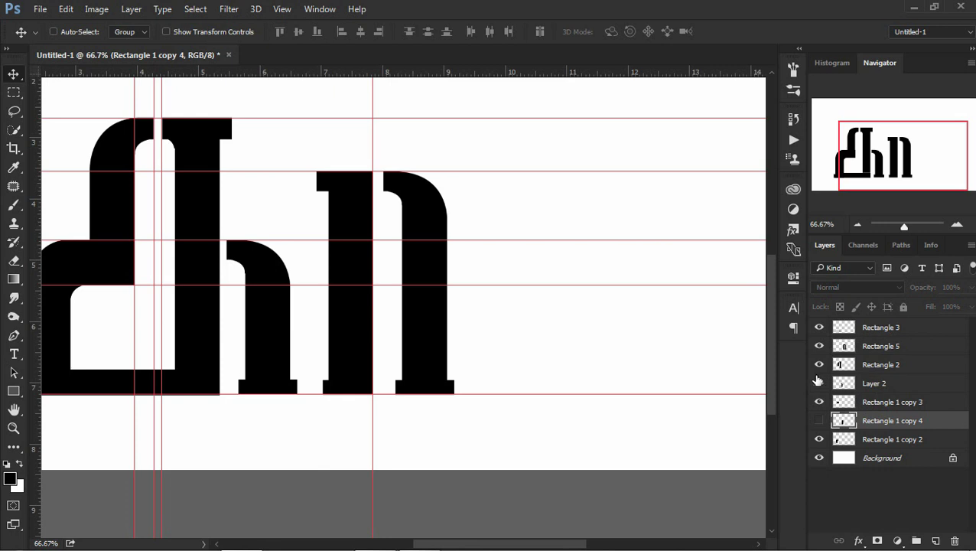
{"action": "left_click", "coordinate": [819, 439]}
{"action": "left_click", "coordinate": [820, 439]}
{"action": "scroll", "coordinate": [700, 399], "scroll_direction": "left", "scroll_amount": 2}
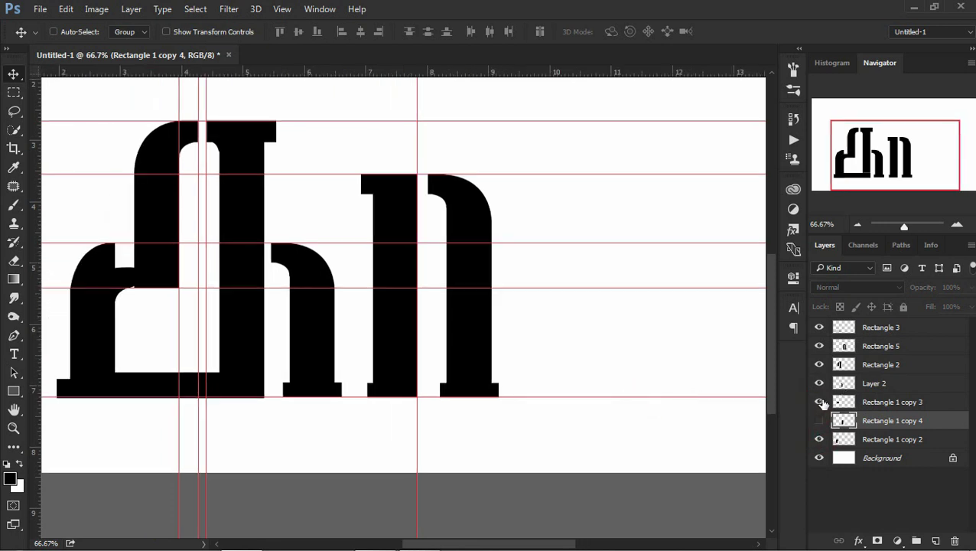
{"action": "left_click", "coordinate": [885, 404], "text": "shift"}
{"action": "left_click", "coordinate": [880, 440], "text": "shift"}
{"action": "right_click", "coordinate": [880, 440]}
{"action": "left_click", "coordinate": [768, 402]}
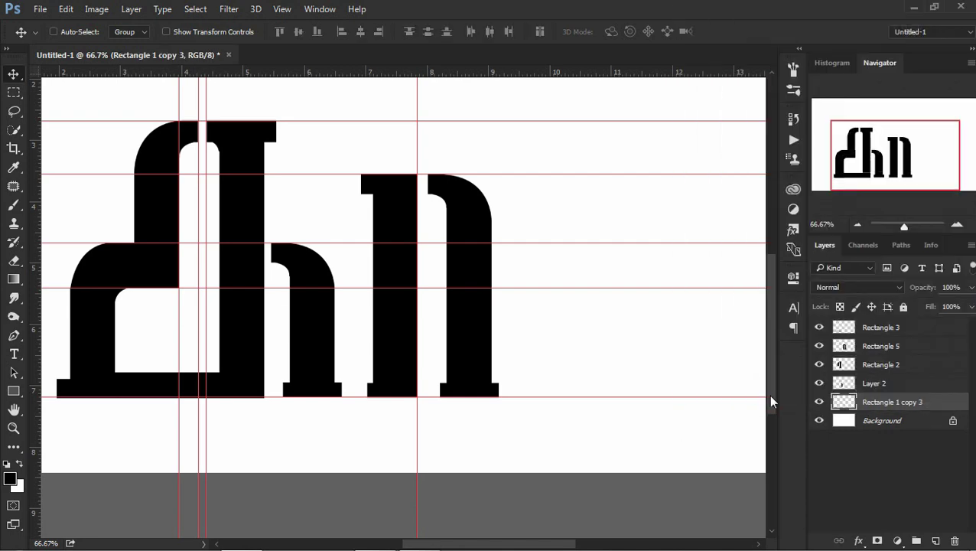
- Merge Layer 2 and the h shoulder layers into Rectangle 2
{"action": "left_click", "coordinate": [819, 382]}
{"action": "left_click", "coordinate": [872, 383], "text": "shift"}
{"action": "left_click", "coordinate": [819, 364]}
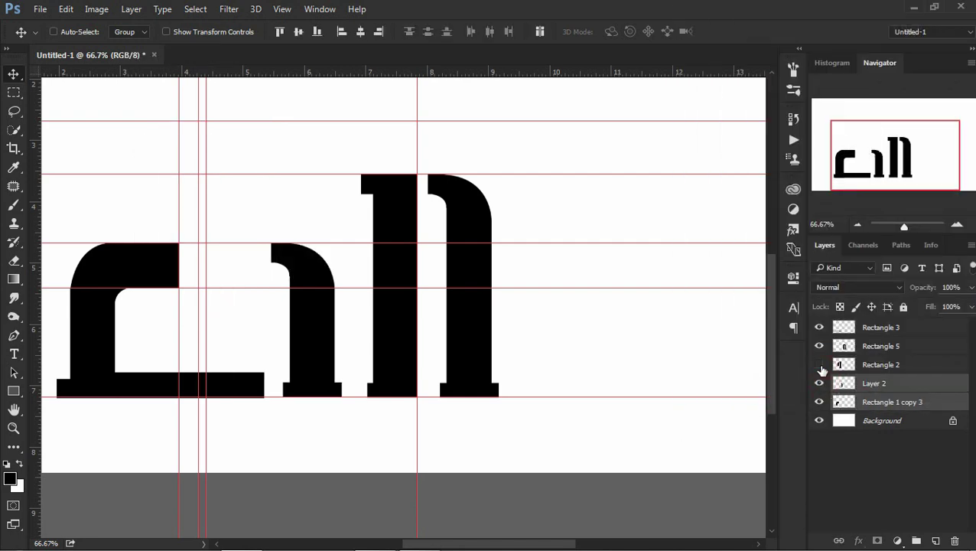
{"action": "left_click", "coordinate": [876, 367], "text": "shift"}
{"action": "right_click", "coordinate": [876, 368]}
{"action": "left_click", "coordinate": [650, 509]}
- Merge Rectangle 2 into Rectangle 3
{"action": "left_click", "coordinate": [818, 326]}
{"action": "left_click", "coordinate": [879, 327], "text": "shift"}
{"action": "right_click", "coordinate": [880, 327]}
{"action": "left_click", "coordinate": [652, 506]}
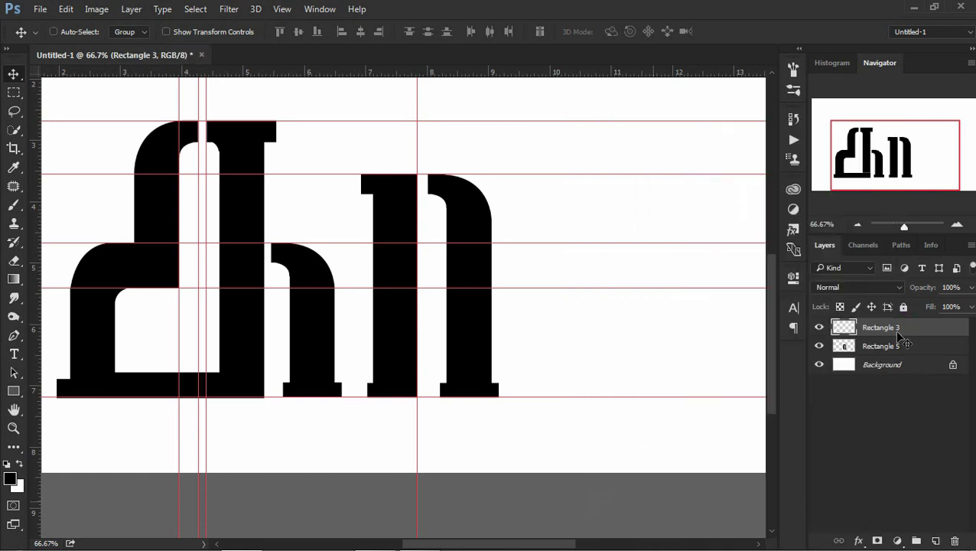
- Zoom out to 33.3% and drag every guide off the canvas
{"action": "key", "text": "z"}
{"action": "key", "text": "ctrl+minus"}
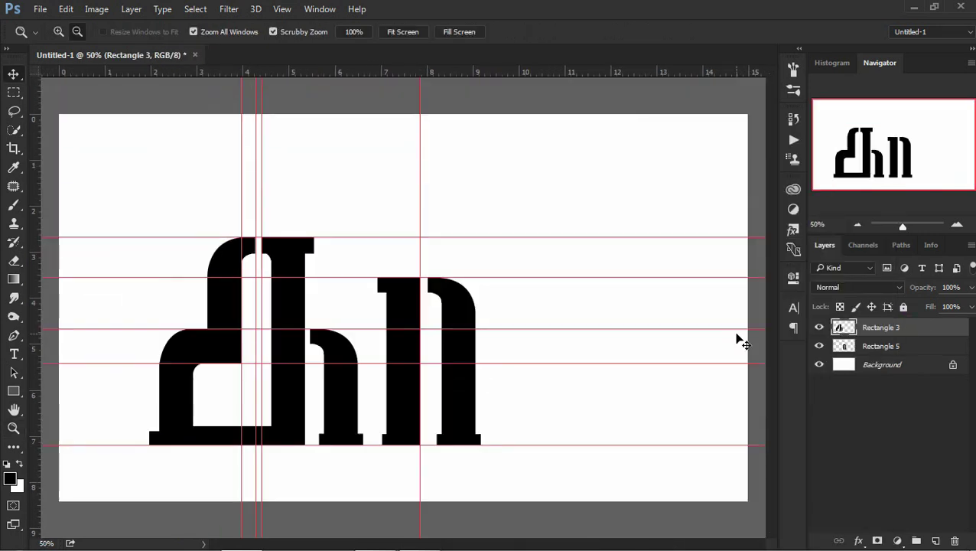
{"action": "key", "text": "v"}
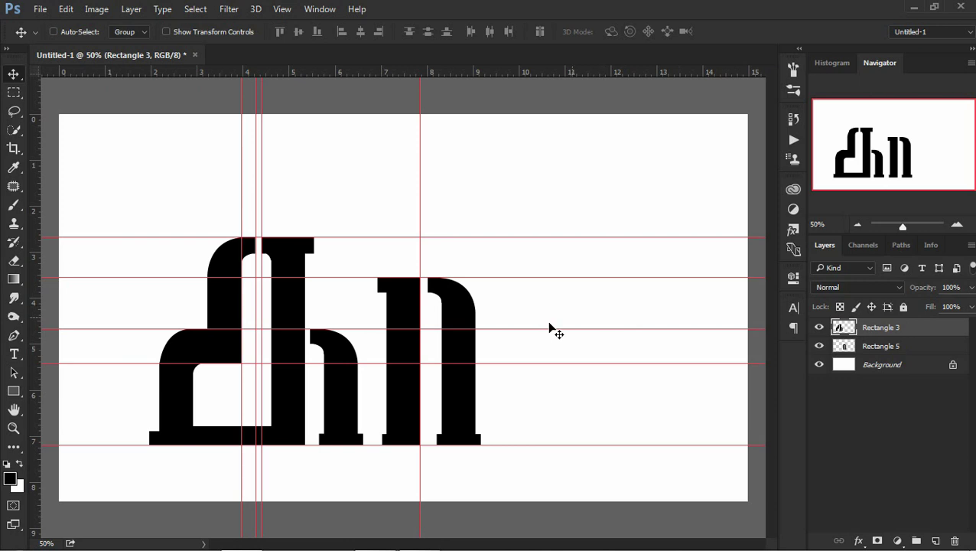
{"action": "left_click", "coordinate": [715, 325], "text": "alt"}
{"action": "left_click_drag", "start_coordinate": [82, 215], "coordinate": [82, 215]}
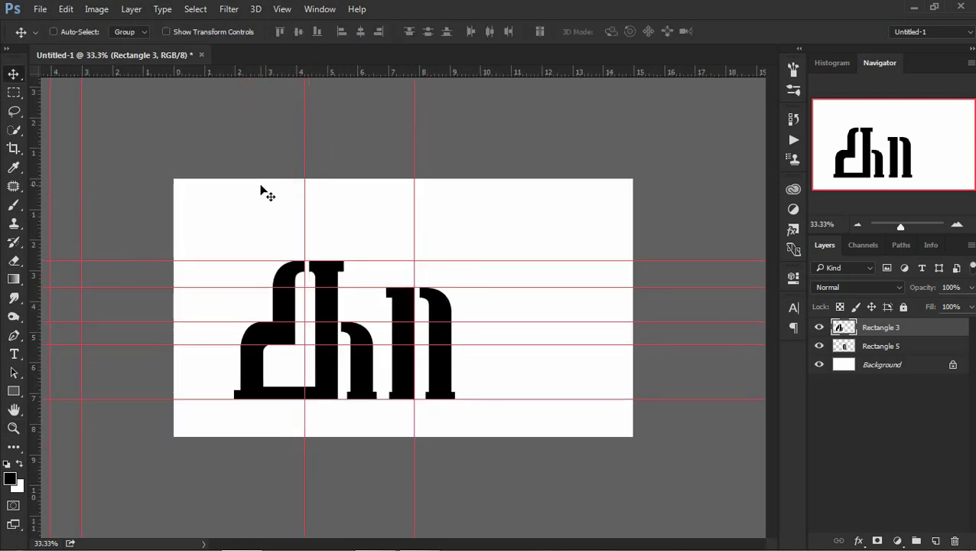
{"action": "left_click_drag", "start_coordinate": [304, 187], "coordinate": [61, 187]}
{"action": "left_click_drag", "start_coordinate": [414, 170], "coordinate": [52, 169]}
{"action": "left_click_drag", "start_coordinate": [246, 261], "coordinate": [246, 71]}
{"action": "left_click_drag", "start_coordinate": [469, 287], "coordinate": [469, 72]}
{"action": "left_click_drag", "start_coordinate": [600, 321], "coordinate": [600, 72]}
{"action": "left_click_drag", "start_coordinate": [579, 344], "coordinate": [579, 72]}
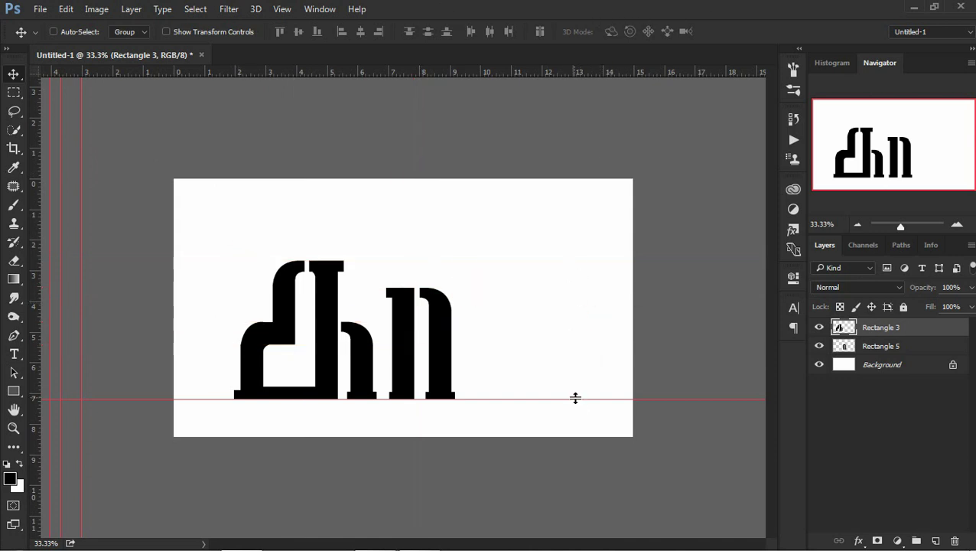
{"action": "left_click_drag", "start_coordinate": [577, 399], "coordinate": [570, 53]}
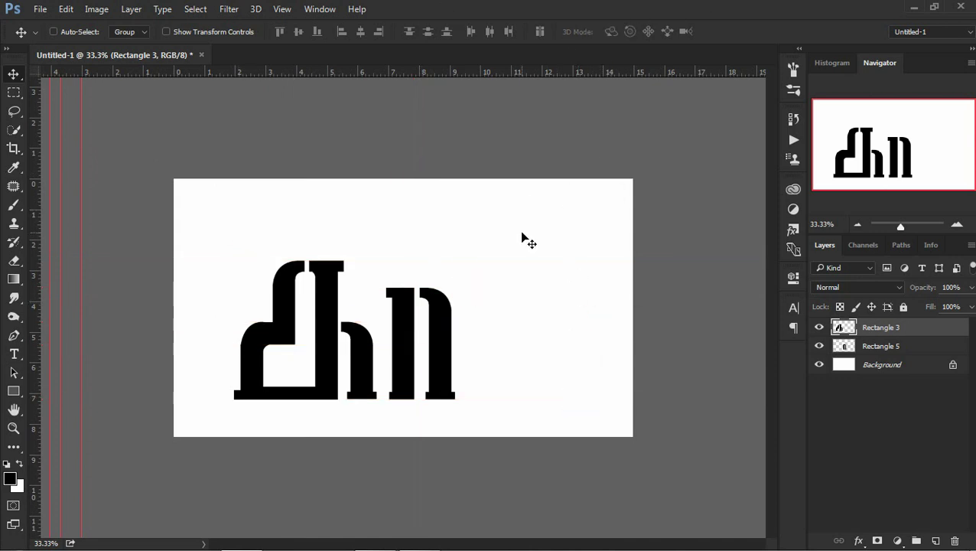
- Link Rectangle 3 and Rectangle 5 and scale the logotype down to about 43% toward the left
{"action": "left_click", "coordinate": [881, 346], "text": "ctrl"}
{"action": "left_click", "coordinate": [838, 540]}
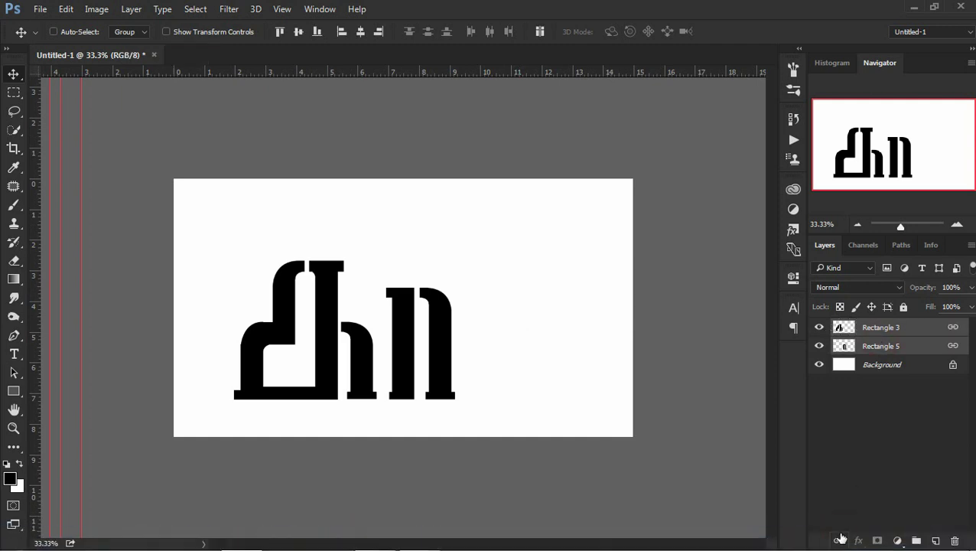
{"action": "key", "text": "ctrl+t"}
{"action": "left_click_drag", "start_coordinate": [455, 399], "coordinate": [334, 332]}
{"action": "double_click", "coordinate": [312, 310]}
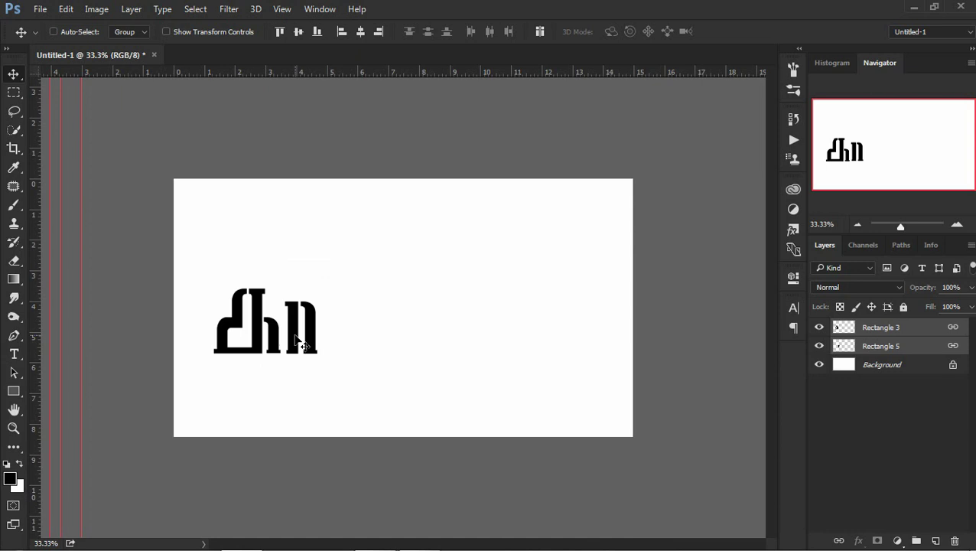
- Zoom in to 50% and make Rectangle 5 the only active layer
{"action": "key", "text": "z"}
{"action": "key", "text": "ctrl+plus"}
{"action": "key", "text": "v"}
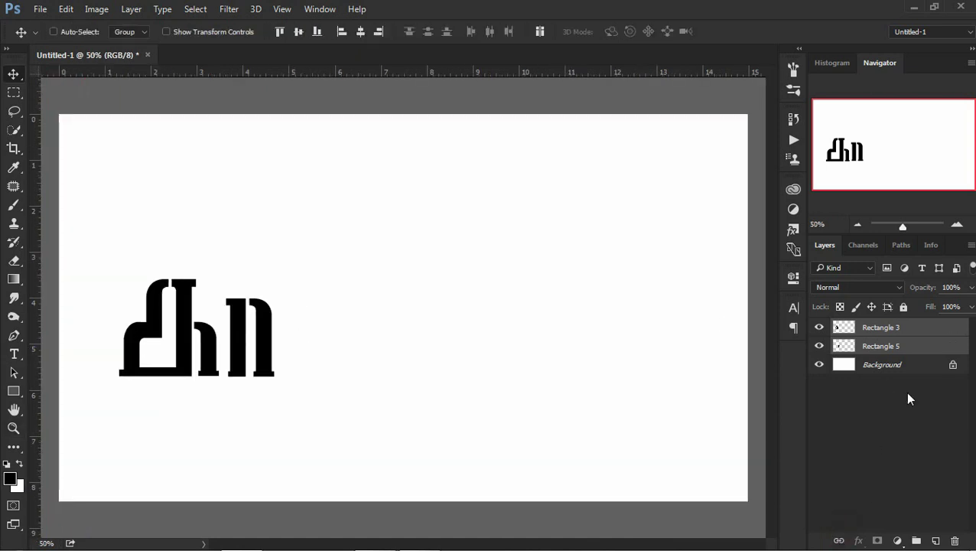
{"action": "left_click", "coordinate": [875, 346]}
{"action": "right_click", "coordinate": [267, 325]}
{"action": "left_click", "coordinate": [291, 334]}
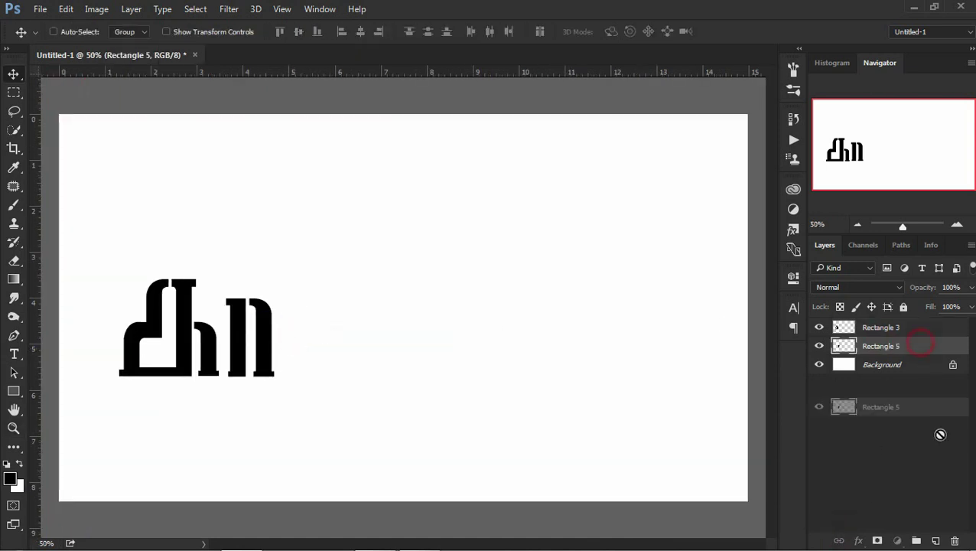
- Duplicate the n on Rectangle 5 and flip the copy into a u beside the third letter
{"action": "left_click_drag", "start_coordinate": [926, 365], "coordinate": [936, 542]}
{"action": "key", "text": "ctrl+t"}
{"action": "right_click", "coordinate": [260, 352]}
{"action": "left_click", "coordinate": [311, 333]}
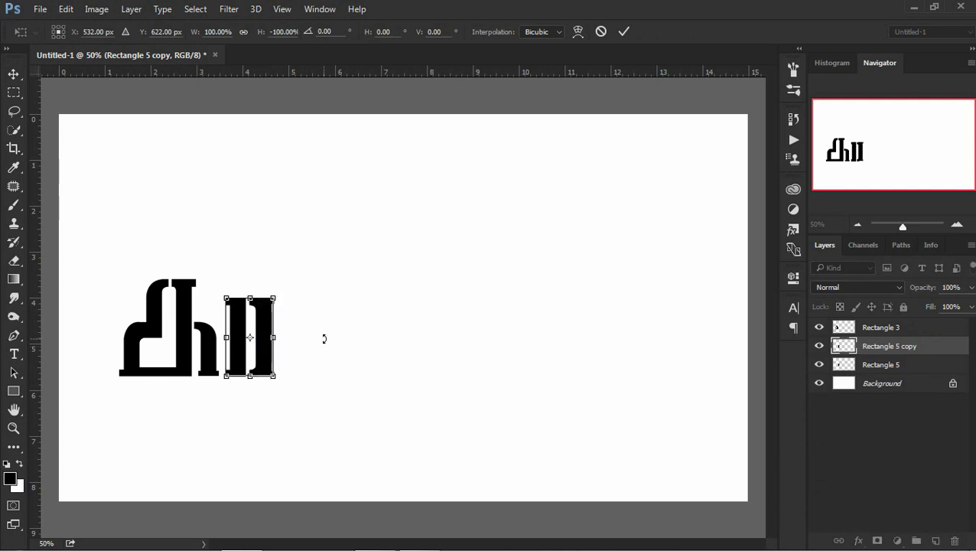
{"action": "key", "text": "Return"}
{"action": "left_click_drag", "start_coordinate": [257, 331], "coordinate": [328, 339]}
{"action": "key", "text": "ctrl+t"}
{"action": "right_click", "coordinate": [327, 340]}
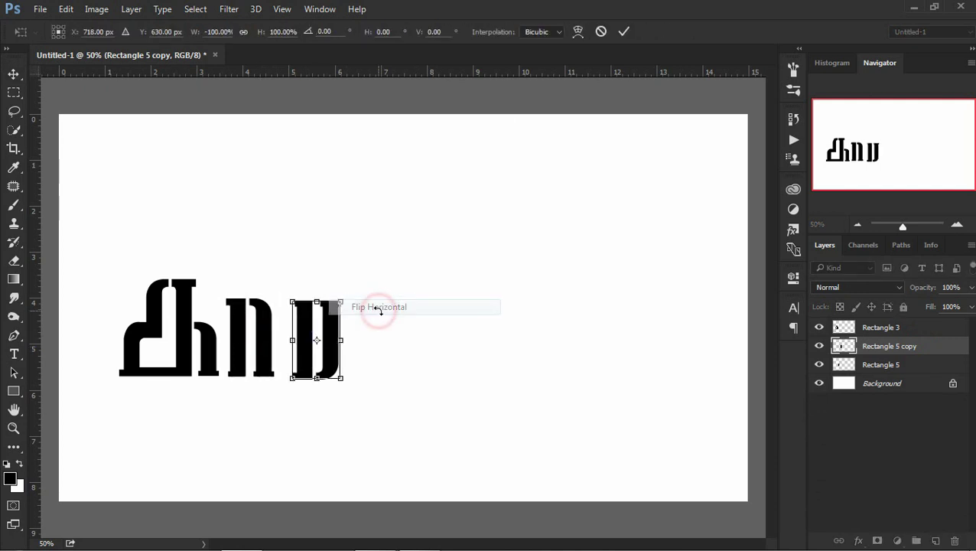
{"action": "left_click", "coordinate": [379, 317]}
{"action": "key", "text": "Return"}
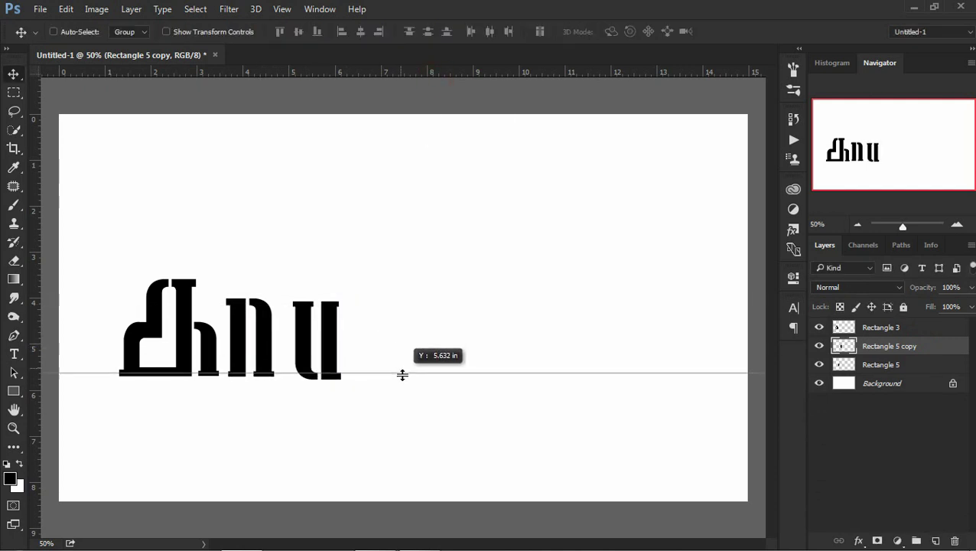
- Add a guide along the letters' baseline and zoom to 66.7%
{"action": "left_click_drag", "start_coordinate": [436, 81], "coordinate": [401, 374]}
{"action": "key", "text": "z"}
{"action": "key", "text": "ctrl+plus"}
{"action": "key", "text": "v"}
{"action": "mouse_move", "coordinate": [338, 368]}
{"action": "left_mouse_down"}
{"action": "mouse_move", "coordinate": [423, 364]}
{"action": "mouse_move", "coordinate": [386, 339]}
{"action": "left_mouse_up"}
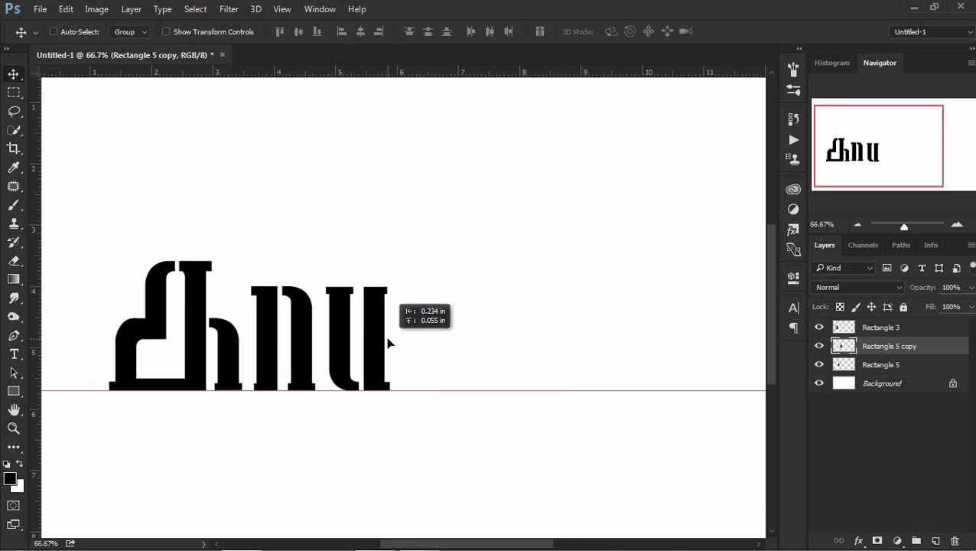
- Add a second u and another n copy further right
{"action": "left_click_drag", "start_coordinate": [937, 348], "coordinate": [936, 541]}
{"action": "left_click_drag", "start_coordinate": [359, 358], "coordinate": [436, 357]}
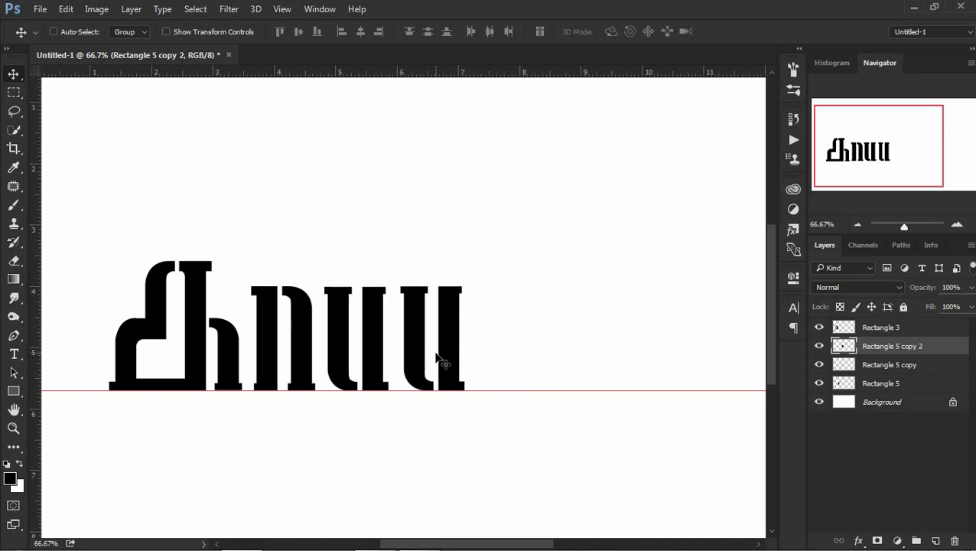
{"action": "left_click", "coordinate": [310, 332], "text": "ctrl"}
{"action": "left_click_drag", "start_coordinate": [918, 382], "coordinate": [936, 540]}
{"action": "left_click_drag", "start_coordinate": [283, 352], "coordinate": [511, 348]}
- Duplicate Rectangle 5 copy 2, raise it to the top, and place it as a u at the word's end
{"action": "left_click_drag", "start_coordinate": [599, 301], "coordinate": [525, 298]}
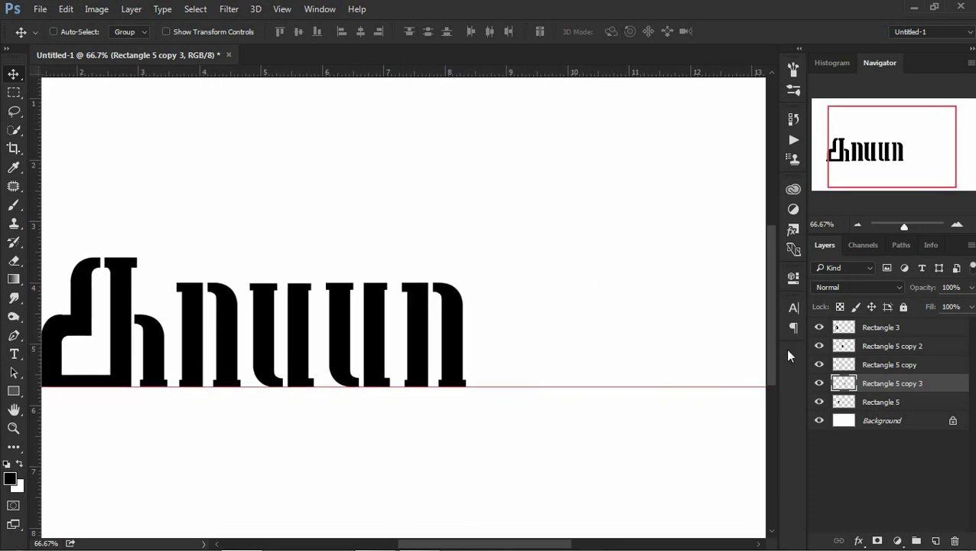
{"action": "right_click", "coordinate": [393, 342]}
{"action": "left_click", "coordinate": [413, 339]}
{"action": "left_click_drag", "start_coordinate": [926, 346], "coordinate": [935, 541]}
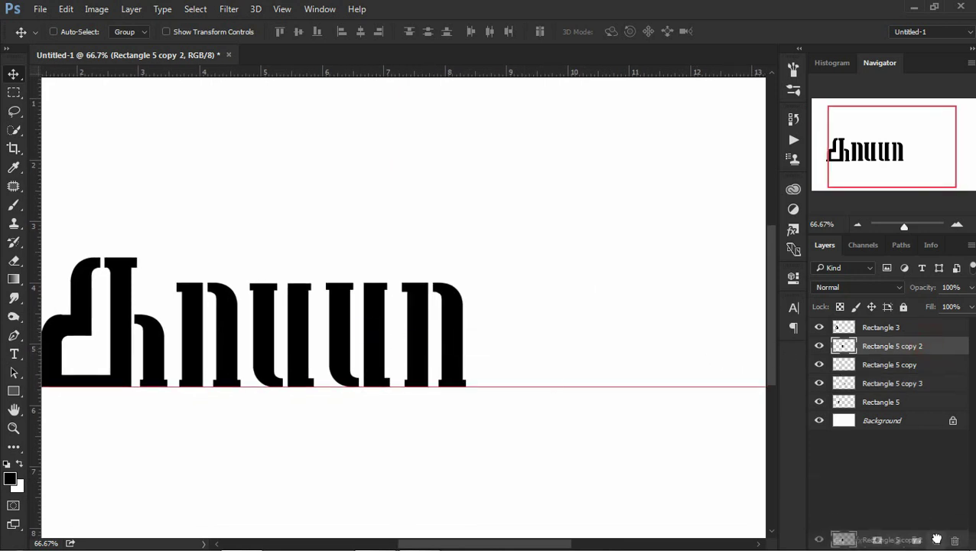
{"action": "left_click_drag", "start_coordinate": [910, 346], "coordinate": [901, 327]}
{"action": "left_click_drag", "start_coordinate": [383, 344], "coordinate": [536, 344]}
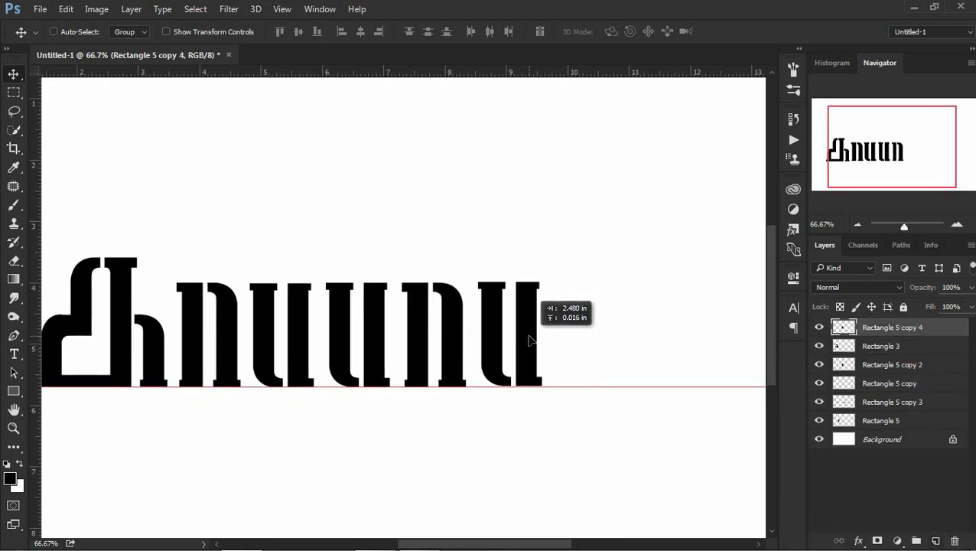
{"action": "left_click", "coordinate": [16, 95]}
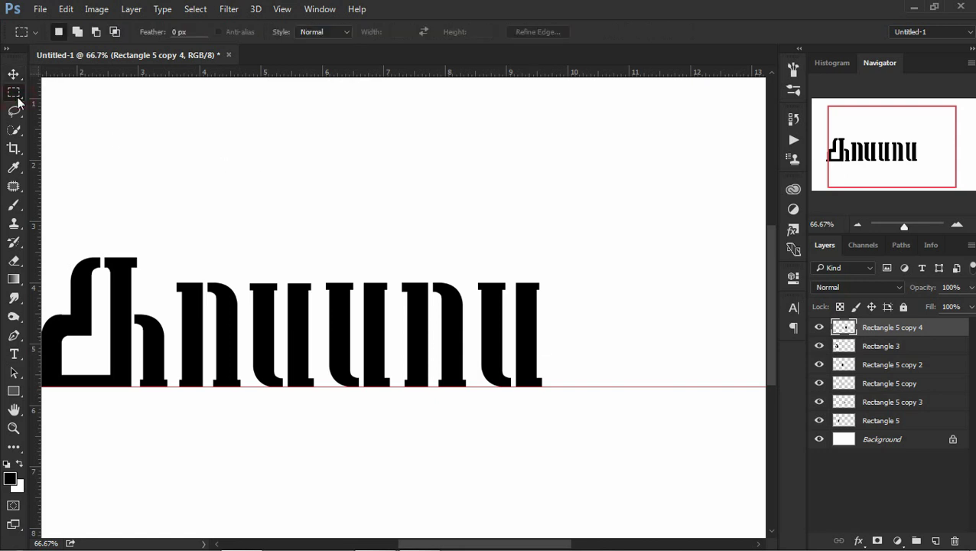
- Delete the last letter's right stroke and clear the selection
{"action": "left_click_drag", "start_coordinate": [559, 410], "coordinate": [513, 250]}
{"action": "key", "text": "Delete"}
{"action": "left_click", "coordinate": [195, 9]}
{"action": "left_click", "coordinate": [204, 35]}
{"action": "key", "text": "v"}
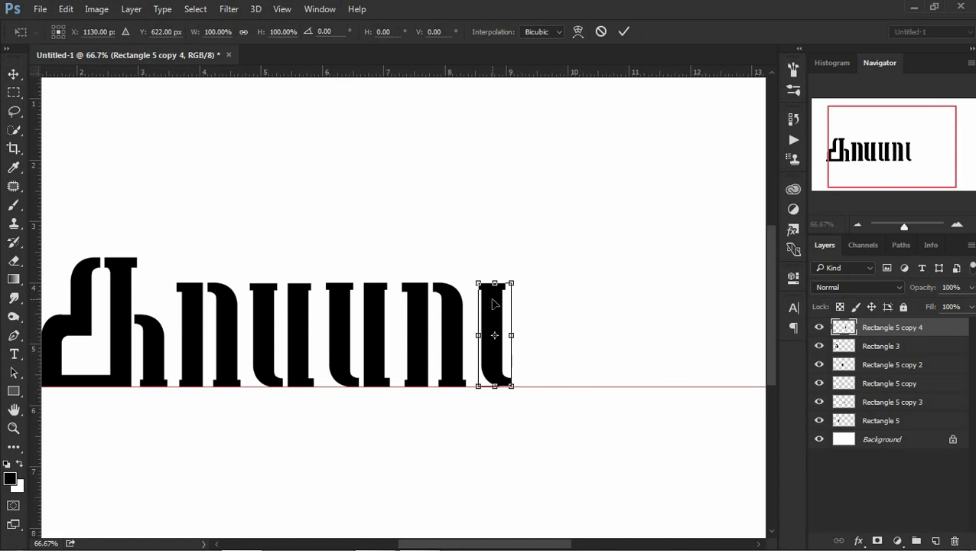
{"action": "key", "text": "Return"}
- Duplicate the last stem twice, flipping the second copy horizontally, and place both to the right
{"action": "left_click_drag", "start_coordinate": [928, 327], "coordinate": [938, 541]}
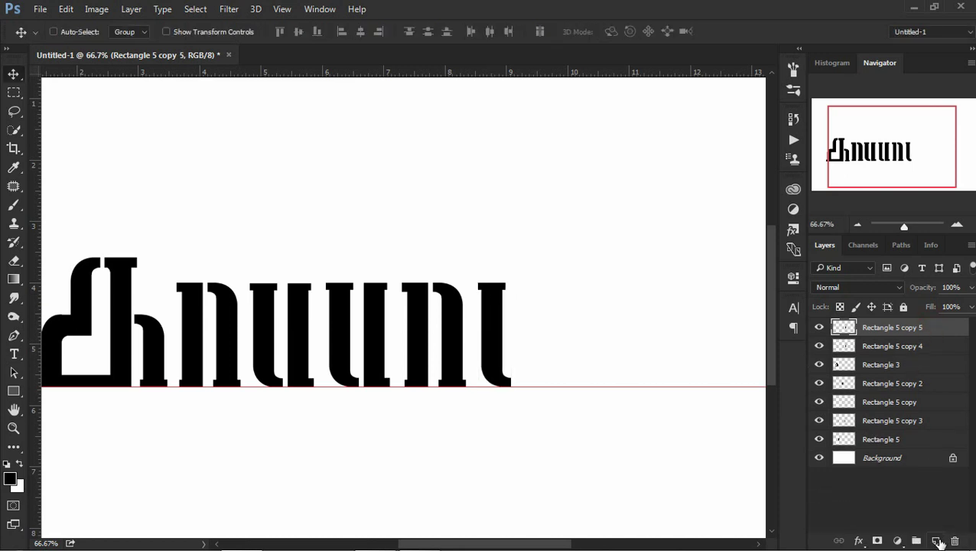
{"action": "left_click_drag", "start_coordinate": [497, 342], "coordinate": [536, 348]}
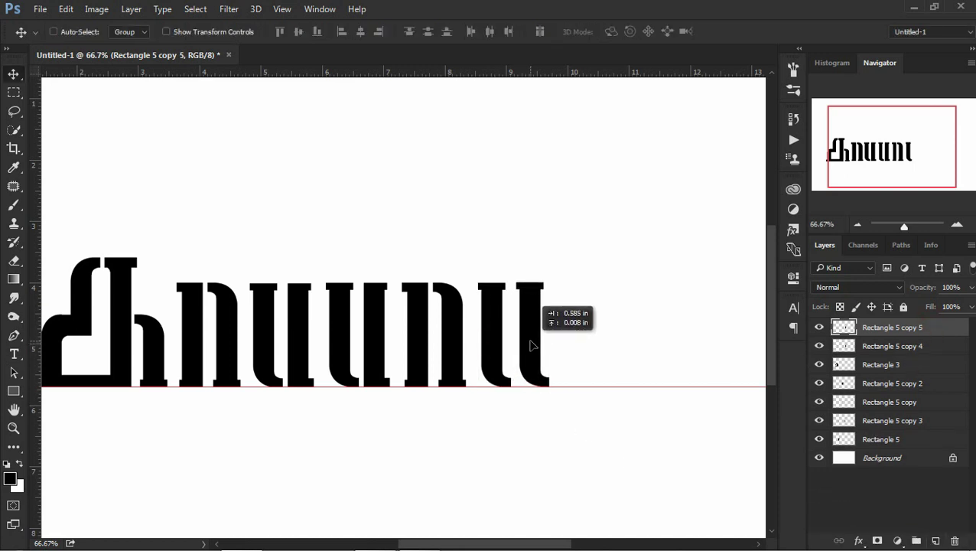
{"action": "left_click_drag", "start_coordinate": [904, 337], "coordinate": [935, 540]}
{"action": "key", "text": "ctrl+t"}
{"action": "right_click", "coordinate": [528, 338]}
{"action": "left_click", "coordinate": [545, 371]}
{"action": "key", "text": "Return"}
{"action": "left_click_drag", "start_coordinate": [538, 342], "coordinate": [575, 345]}
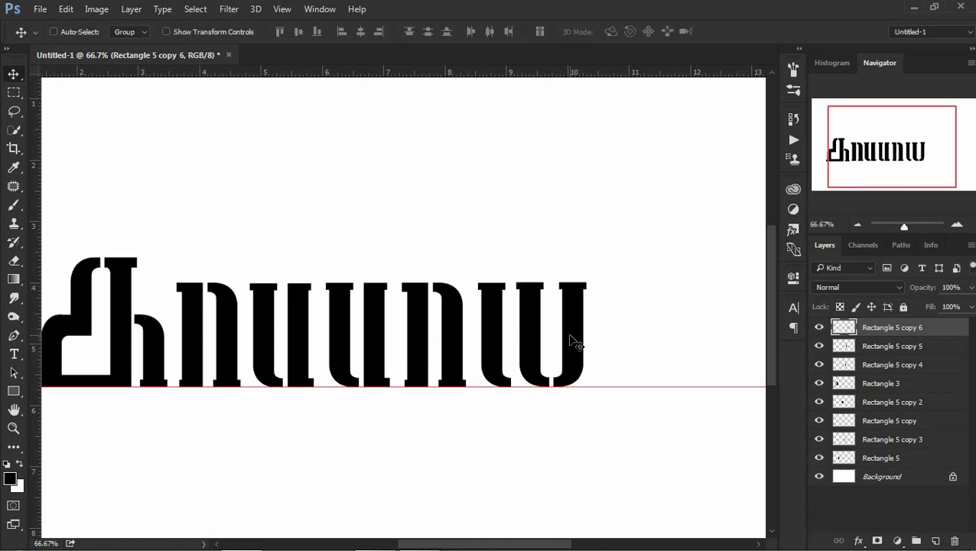
- Add a horizontally flipped copy of the Rectangle 5 copy 4 stem to form the w, and add a top guide
{"action": "left_click_drag", "start_coordinate": [496, 339], "coordinate": [497, 339], "text": "ctrl+alt"}
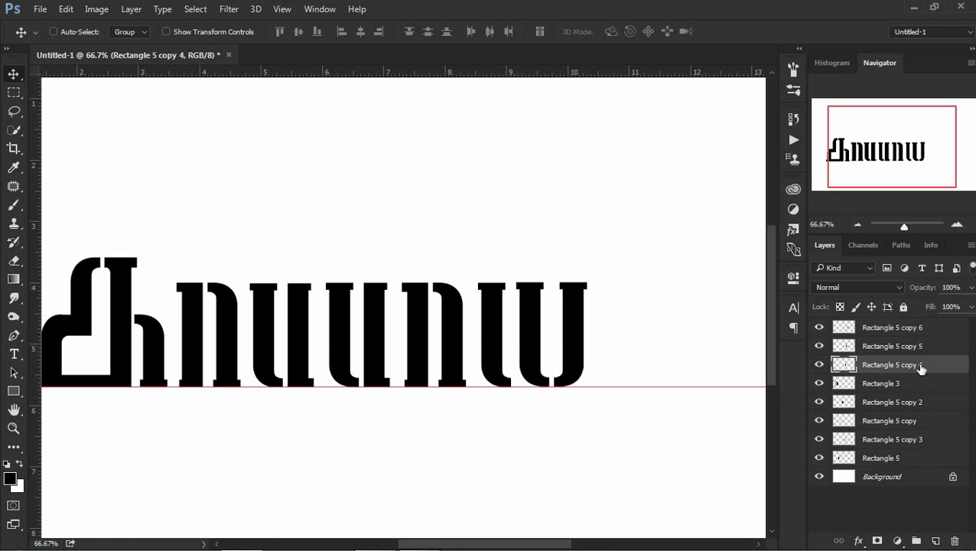
{"action": "key", "text": "ctrl+t"}
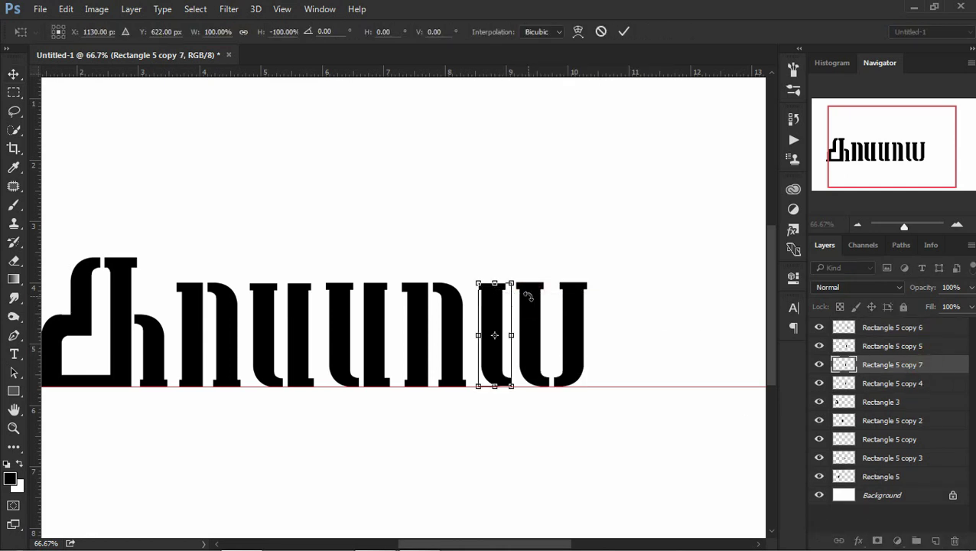
{"action": "right_click", "coordinate": [497, 304]}
{"action": "left_click", "coordinate": [558, 516]}
{"action": "key", "text": "Return"}
{"action": "left_click_drag", "start_coordinate": [502, 330], "coordinate": [610, 328]}
{"action": "left_click_drag", "start_coordinate": [496, 72], "coordinate": [505, 283]}
- Zoom in, nudge the top guide up, and select the final letter's stem layers (Rectangle 5 copy 6, copy 7)
{"action": "key", "text": "z"}
{"action": "left_click", "coordinate": [511, 291]}
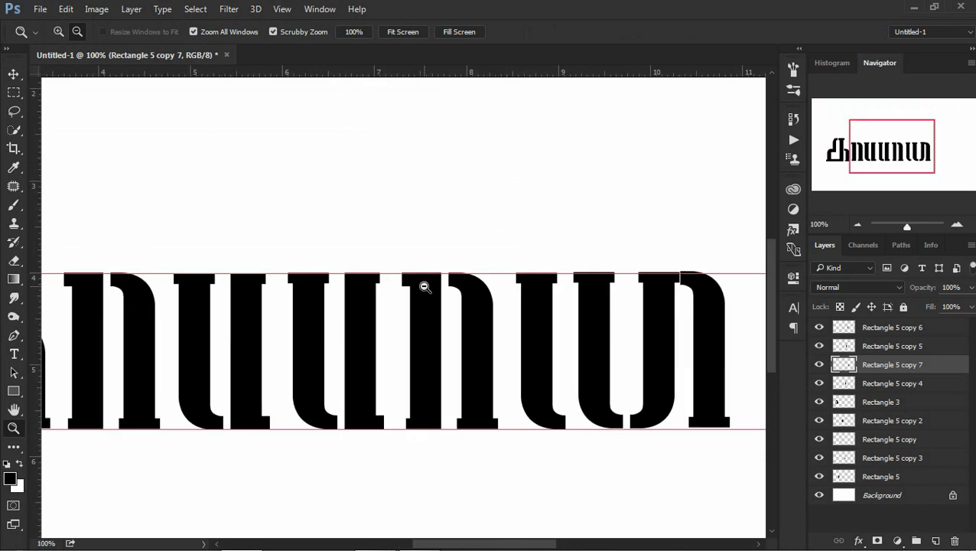
{"action": "key", "text": "v"}
{"action": "left_click_drag", "start_coordinate": [158, 273], "coordinate": [158, 271]}
{"action": "left_click", "coordinate": [200, 306], "text": "ctrl"}
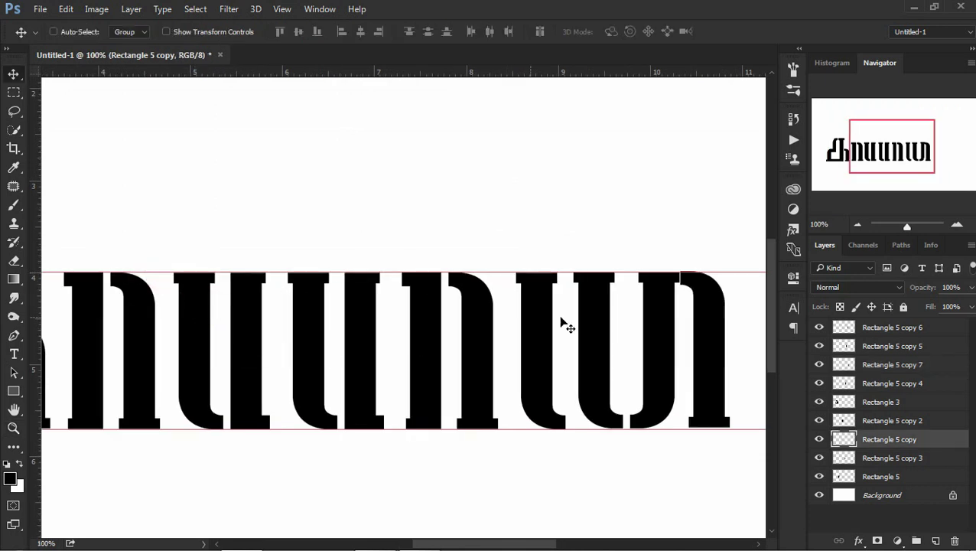
{"action": "left_click", "coordinate": [702, 303], "text": "ctrl"}
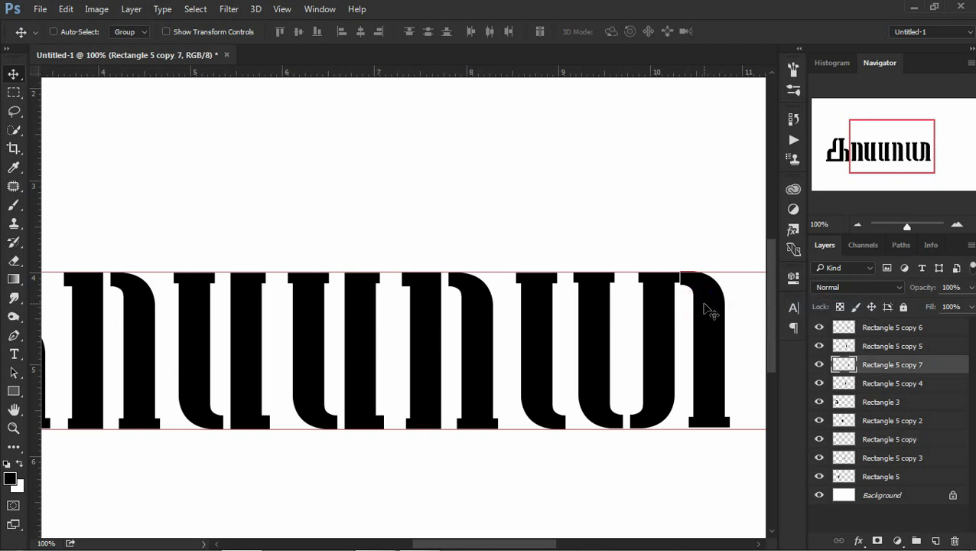
{"action": "left_click", "coordinate": [596, 312], "text": "ctrl"}
{"action": "right_click", "coordinate": [649, 325]}
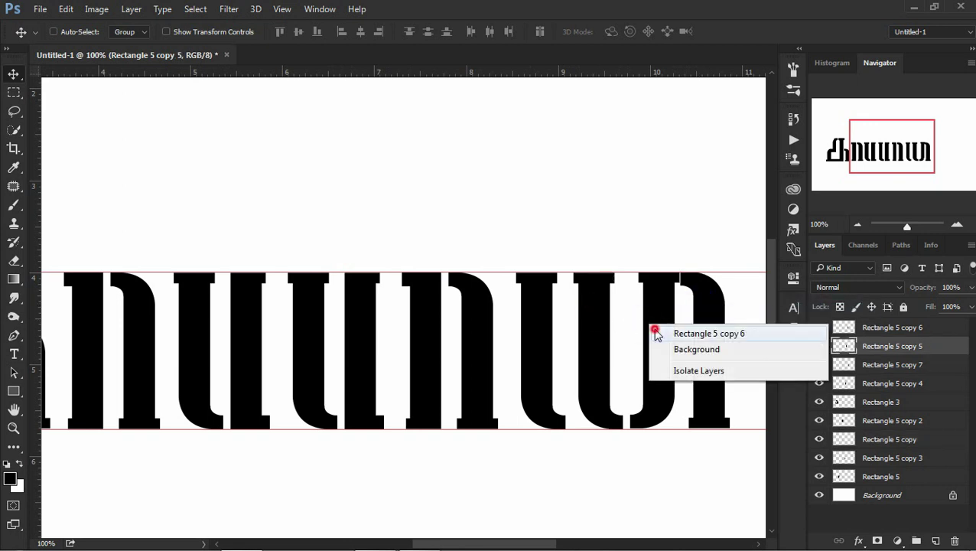
{"action": "left_click", "coordinate": [656, 332]}
{"action": "right_click", "coordinate": [704, 341]}
{"action": "left_click", "coordinate": [710, 348]}
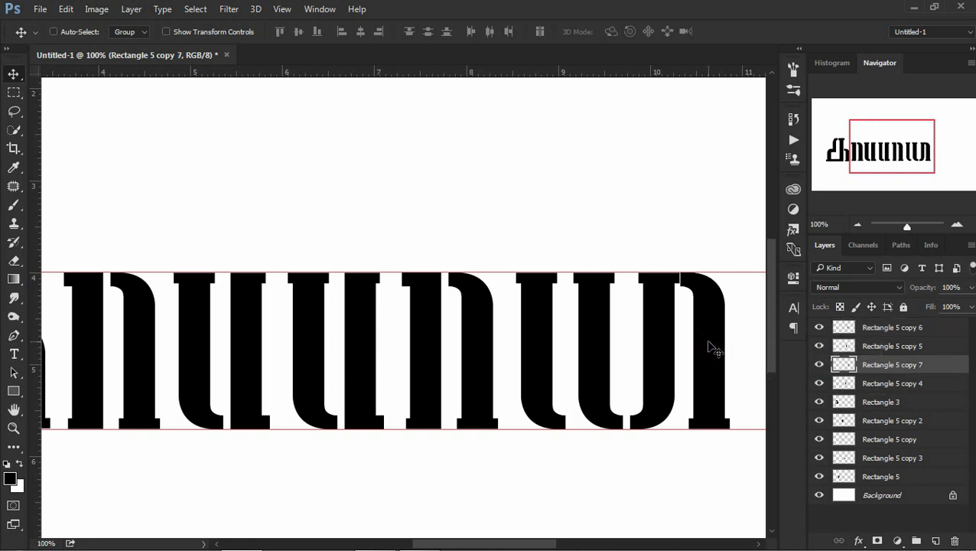
- At 200%, draw a curved Pen path over the last letter's top, fill it black, and deselect
{"action": "key", "text": "z"}
{"action": "left_click", "coordinate": [625, 334]}
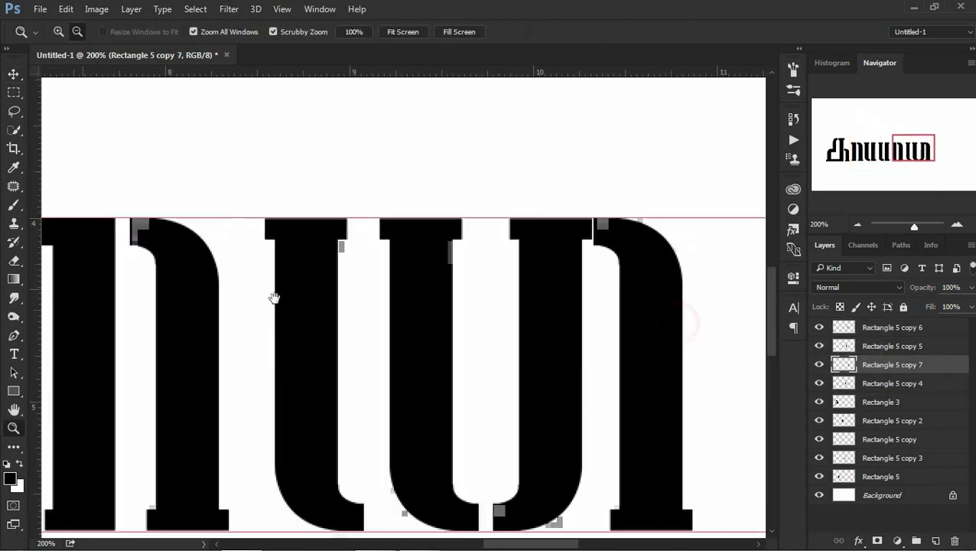
{"action": "left_click", "coordinate": [13, 335]}
{"action": "left_click", "coordinate": [575, 263]}
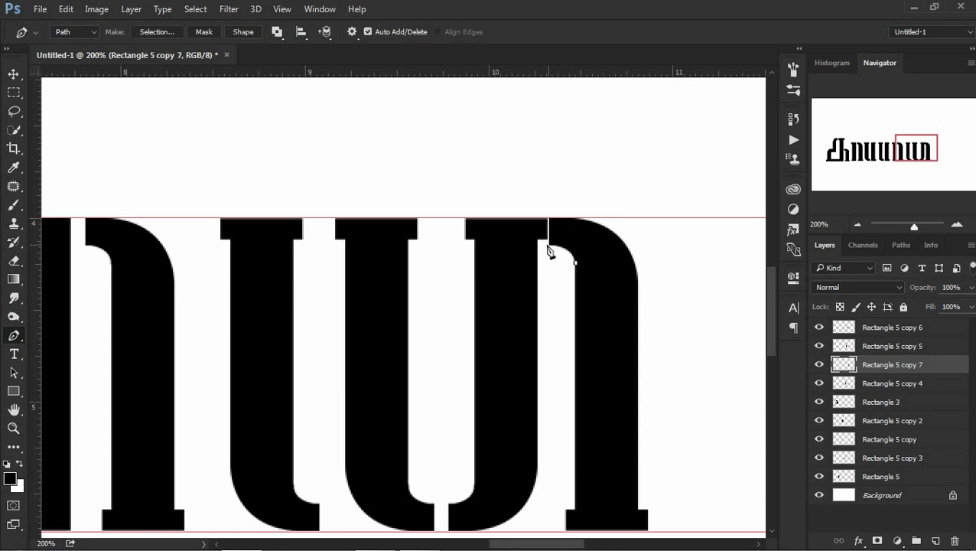
{"action": "mouse_move", "coordinate": [535, 247]}
{"action": "left_mouse_down"}
{"action": "mouse_move", "coordinate": [488, 252]}
{"action": "mouse_move", "coordinate": [515, 219]}
{"action": "left_mouse_up"}
{"action": "right_click", "coordinate": [591, 268]}
{"action": "left_click", "coordinate": [605, 243]}
{"action": "key", "text": "Return"}
{"action": "key", "text": "b"}
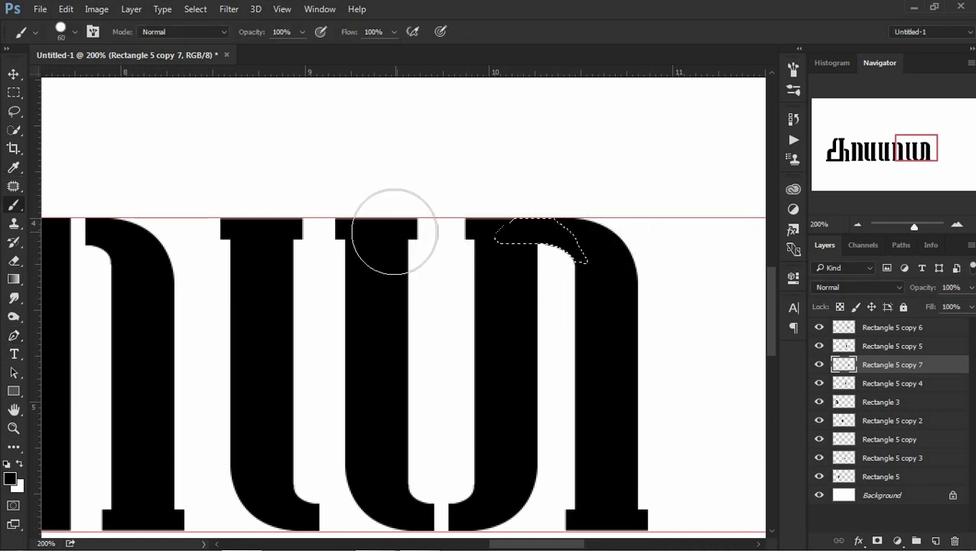
{"action": "key", "text": "u"}
{"action": "left_click", "coordinate": [195, 8]}
{"action": "left_click", "coordinate": [224, 43]}
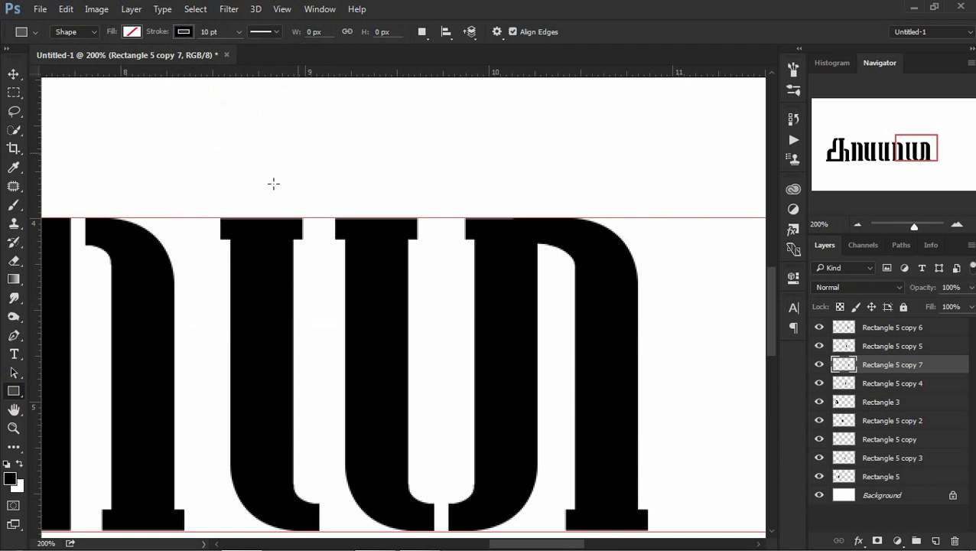
- Draw a thin 183 × 16 px black Rectangle 6 bar across the two middle stem tops, thickening its stroke
{"action": "mouse_move", "coordinate": [220, 217]}
{"action": "left_mouse_down"}
{"action": "mouse_move", "coordinate": [375, 238]}
{"action": "mouse_move", "coordinate": [483, 239]}
{"action": "left_mouse_up"}
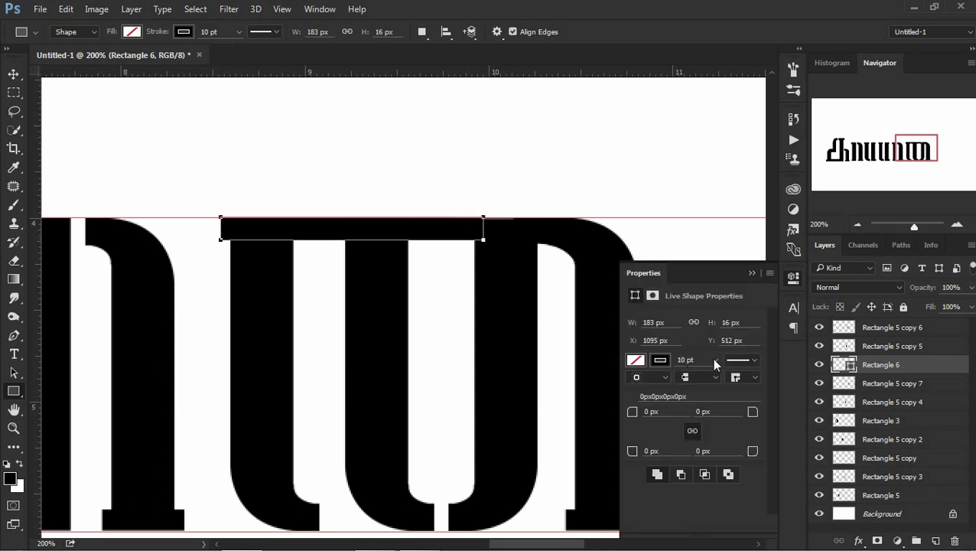
{"action": "left_click_drag", "start_coordinate": [742, 378], "coordinate": [762, 377]}
{"action": "left_click", "coordinate": [752, 272]}
{"action": "right_click", "coordinate": [888, 364]}
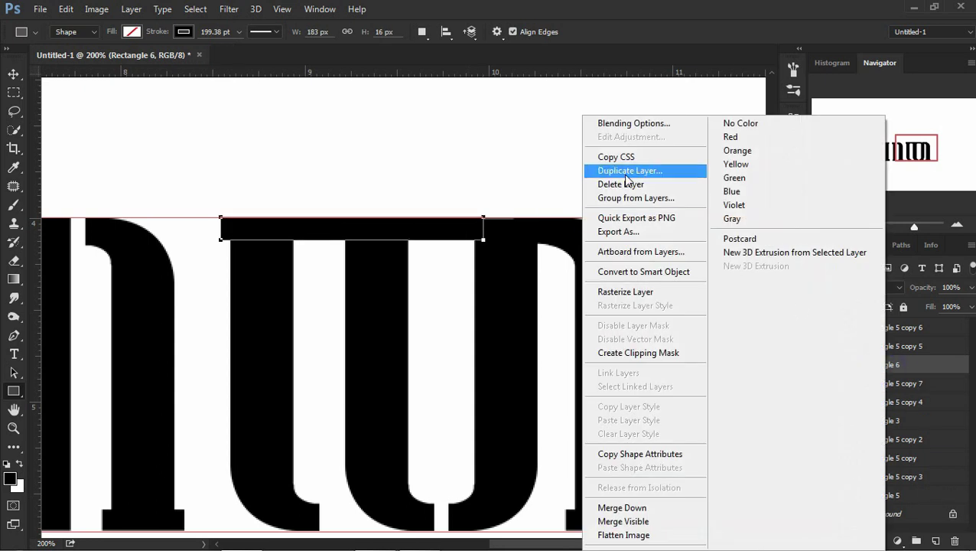
- Rasterize the bar and stretch its right end further right with Free Transform
{"action": "left_click", "coordinate": [612, 292]}
{"action": "key", "text": "v"}
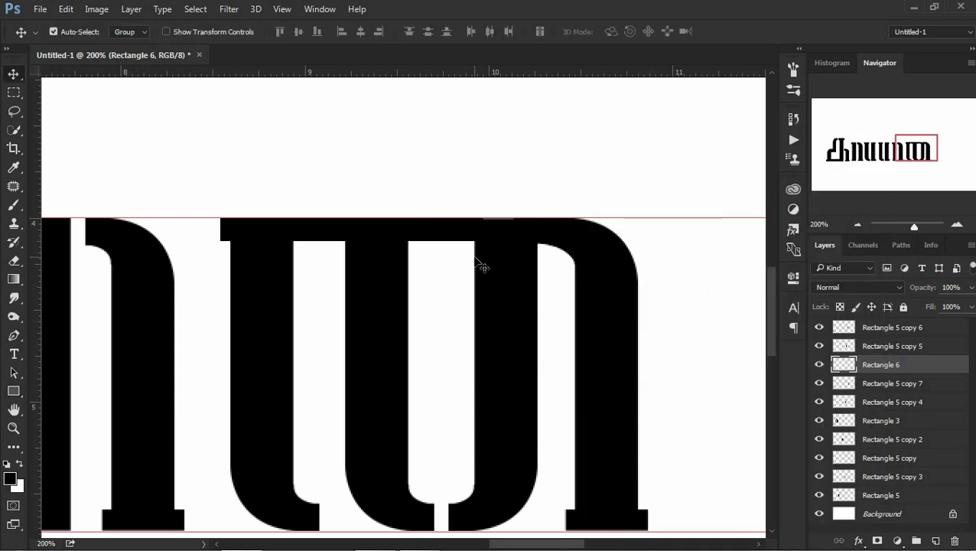
{"action": "key", "text": "ctrl+t"}
{"action": "left_click_drag", "start_coordinate": [484, 229], "coordinate": [529, 229]}
{"action": "key", "text": "Return"}
- Delete a thin vertical strip from the bar to make a gap, then deselect and zoom out
{"action": "key", "text": "m"}
{"action": "left_click_drag", "start_coordinate": [439, 195], "coordinate": [452, 520]}
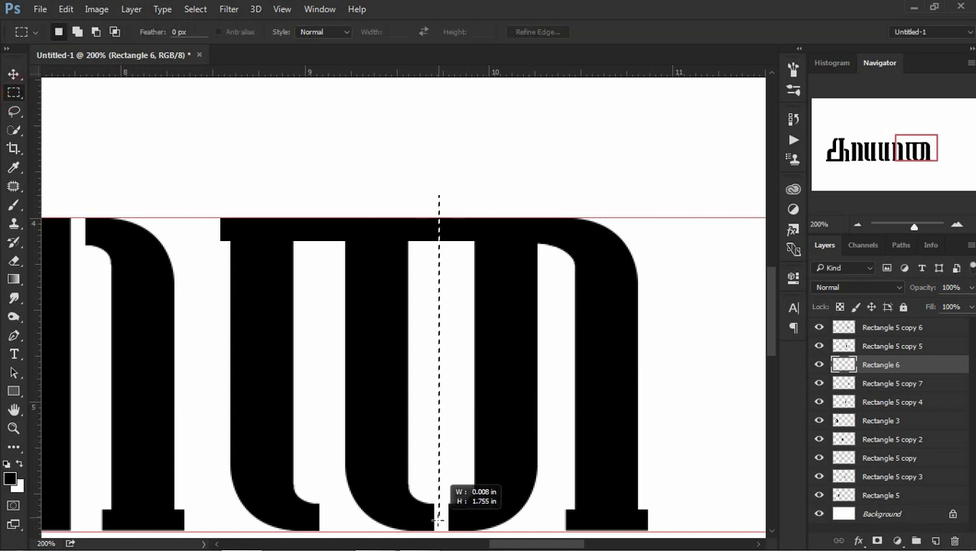
{"action": "left_click_drag", "start_coordinate": [447, 501], "coordinate": [442, 501]}
{"action": "key", "text": "Delete"}
{"action": "left_click", "coordinate": [197, 9]}
{"action": "left_click", "coordinate": [208, 37]}
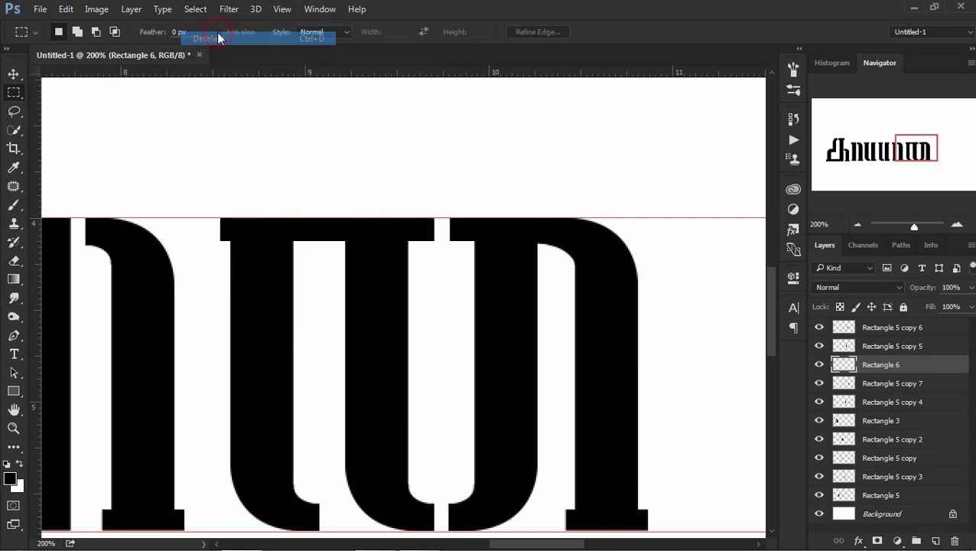
{"action": "key", "text": "z"}
{"action": "key", "text": "ctrl+minus"}
{"action": "key", "text": "ctrl+minus"}
{"action": "key", "text": "ctrl+minus"}
- Merge all letter layers into one Rectangle 5 copy 6 layer and shift it slightly right
{"action": "key", "text": "m"}
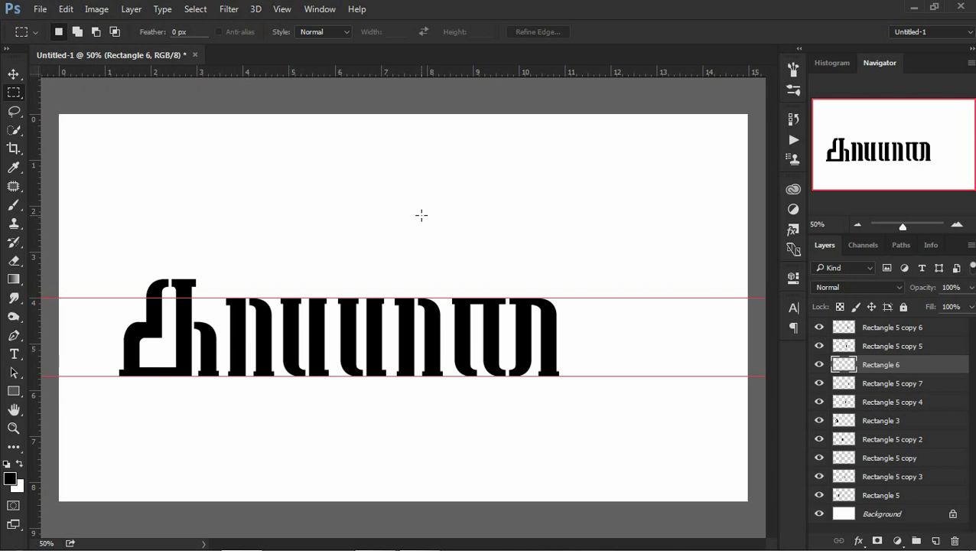
{"action": "key", "text": "v"}
{"action": "left_click", "coordinate": [874, 497]}
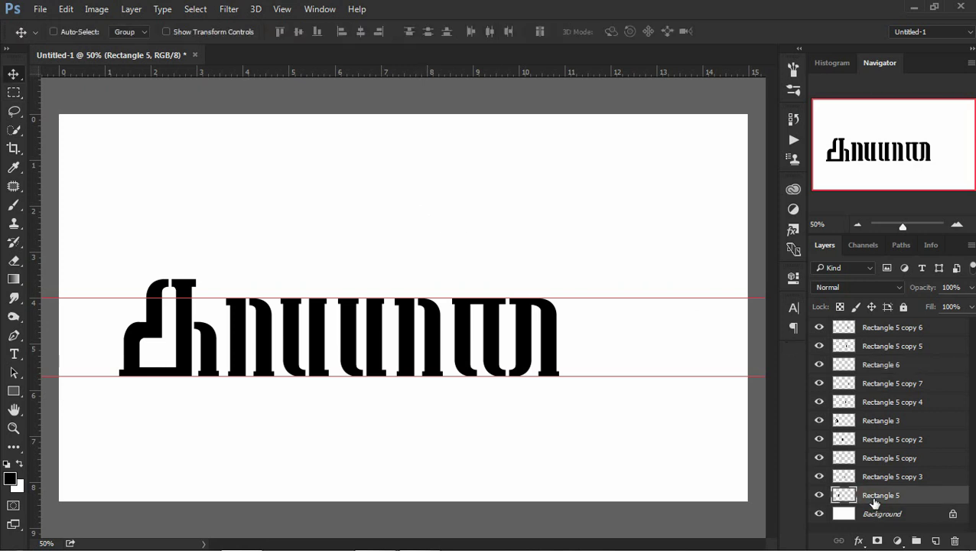
{"action": "left_click", "coordinate": [907, 329], "text": "shift"}
{"action": "right_click", "coordinate": [907, 329]}
{"action": "left_click", "coordinate": [683, 507]}
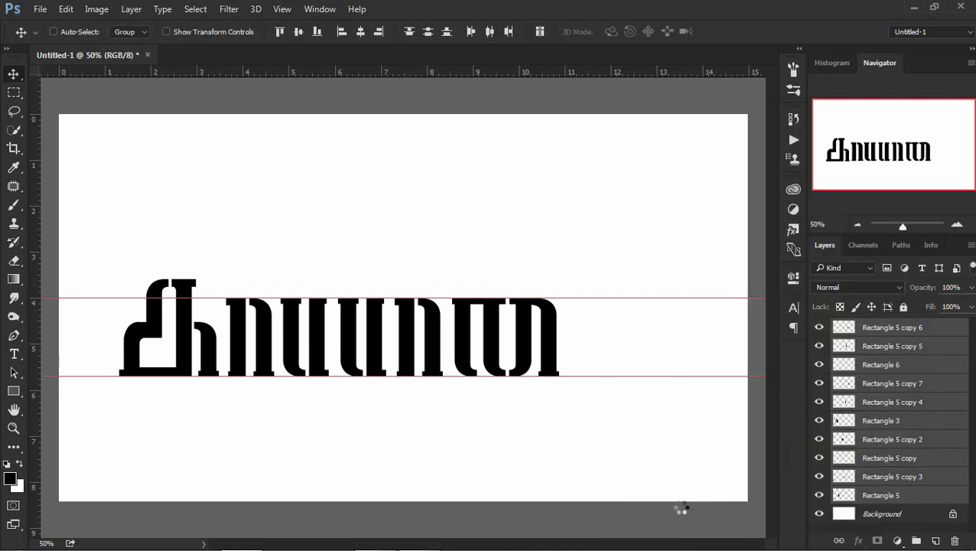
{"action": "left_click_drag", "start_coordinate": [439, 334], "coordinate": [467, 334]}
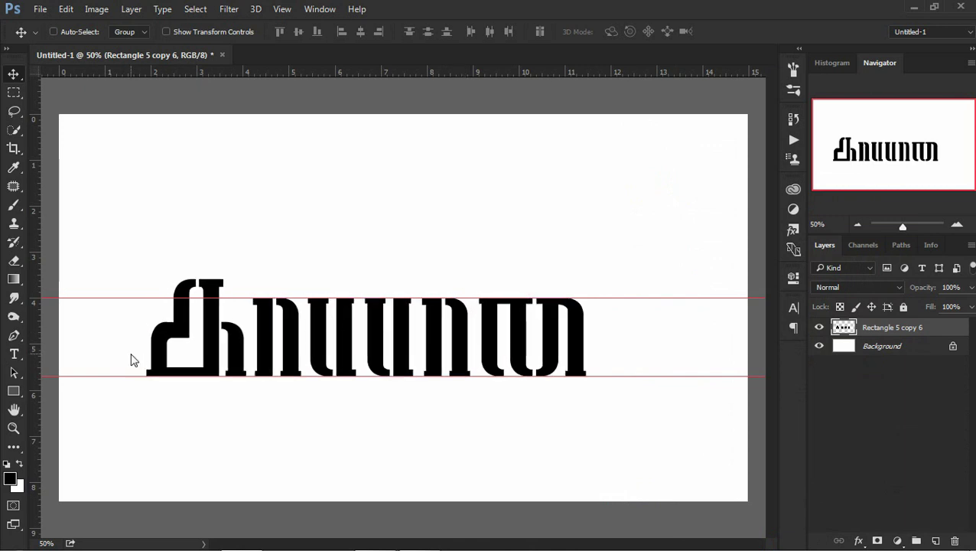
- Make and clear a marquee selection below the lettering, then pick the Ellipse tool
{"action": "left_click", "coordinate": [12, 95]}
{"action": "left_click_drag", "start_coordinate": [714, 460], "coordinate": [60, 376]}
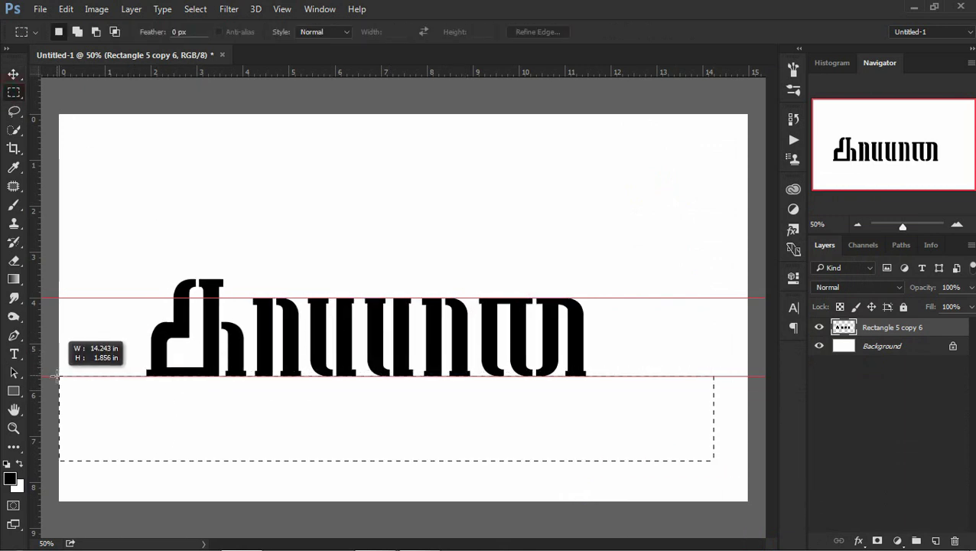
{"action": "left_click", "coordinate": [195, 8]}
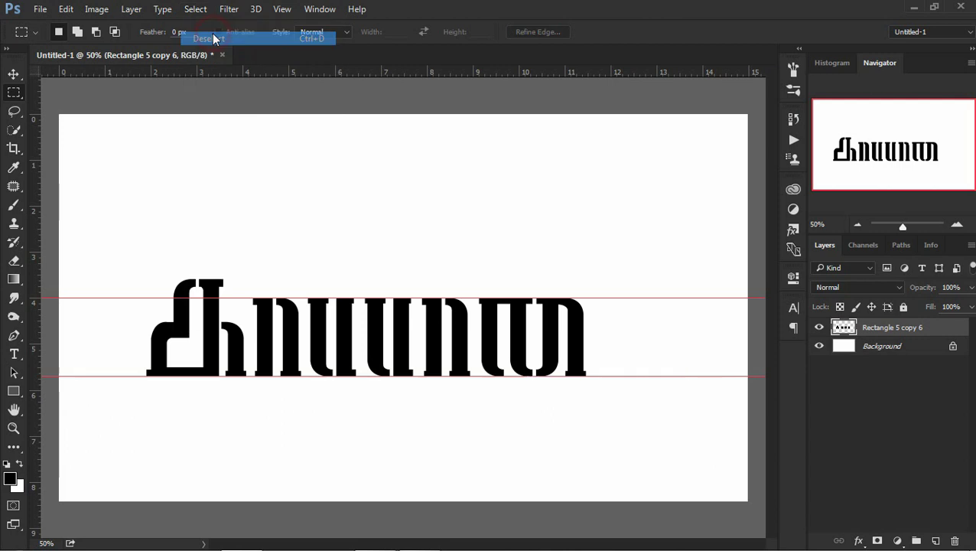
{"action": "left_click", "coordinate": [207, 41]}
{"action": "left_click", "coordinate": [13, 391]}
{"action": "right_click", "coordinate": [13, 391]}
{"action": "left_click", "coordinate": [86, 419]}
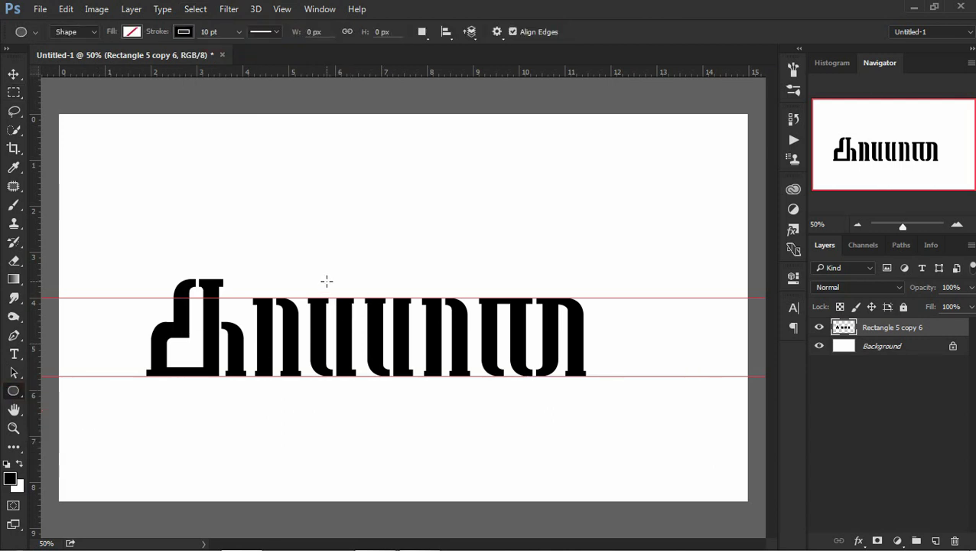
- Draw a small black Ellipse 1 dot above the word and rasterize it
{"action": "left_click_drag", "start_coordinate": [324, 278], "coordinate": [341, 296]}
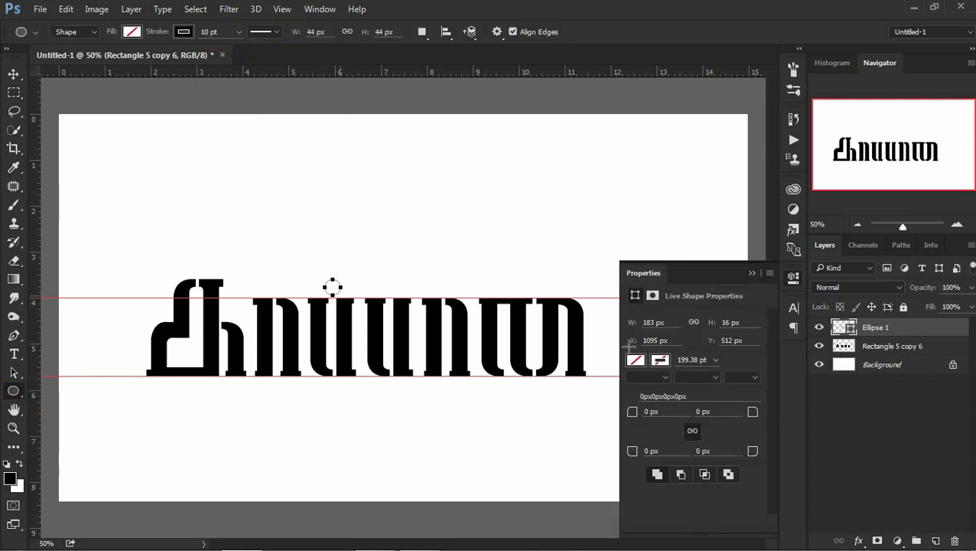
{"action": "left_click_drag", "start_coordinate": [713, 382], "coordinate": [712, 370]}
{"action": "left_click", "coordinate": [750, 273]}
{"action": "key", "text": "v"}
{"action": "right_click", "coordinate": [880, 328]}
{"action": "left_click", "coordinate": [616, 292]}
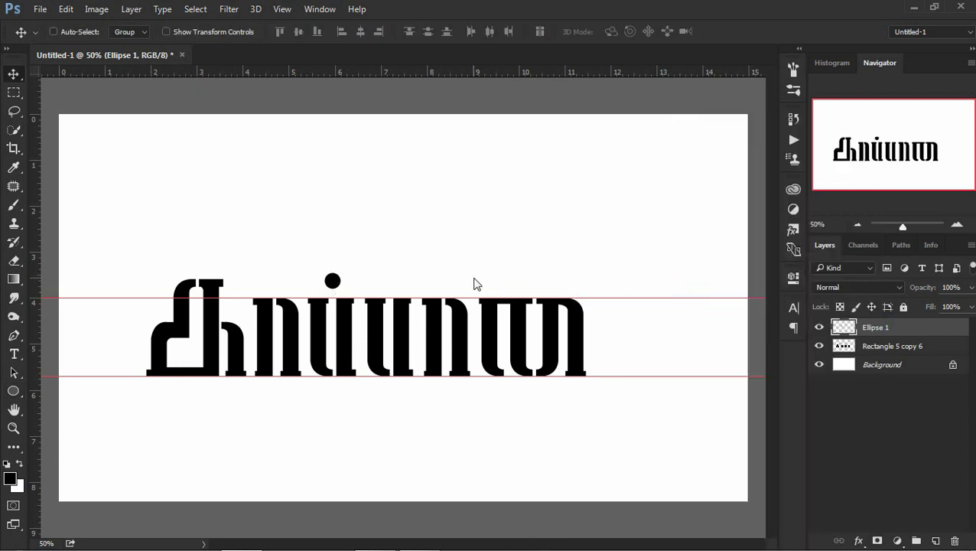
- Duplicate the dot, place the copy over the last letter at a guide, and resize it
{"action": "left_click_drag", "start_coordinate": [909, 331], "coordinate": [935, 541]}
{"action": "left_click_drag", "start_coordinate": [346, 292], "coordinate": [542, 289]}
{"action": "mouse_move", "coordinate": [551, 74]}
{"action": "left_mouse_down"}
{"action": "mouse_move", "coordinate": [587, 290]}
{"action": "mouse_move", "coordinate": [595, 280]}
{"action": "mouse_move", "coordinate": [573, 284]}
{"action": "mouse_move", "coordinate": [580, 266]}
{"action": "left_mouse_up"}
{"action": "left_click", "coordinate": [527, 255], "text": "ctrl"}
{"action": "right_click", "coordinate": [568, 266]}
{"action": "left_click", "coordinate": [572, 276]}
{"action": "key", "text": "ctrl+t"}
{"action": "key", "text": "Return"}
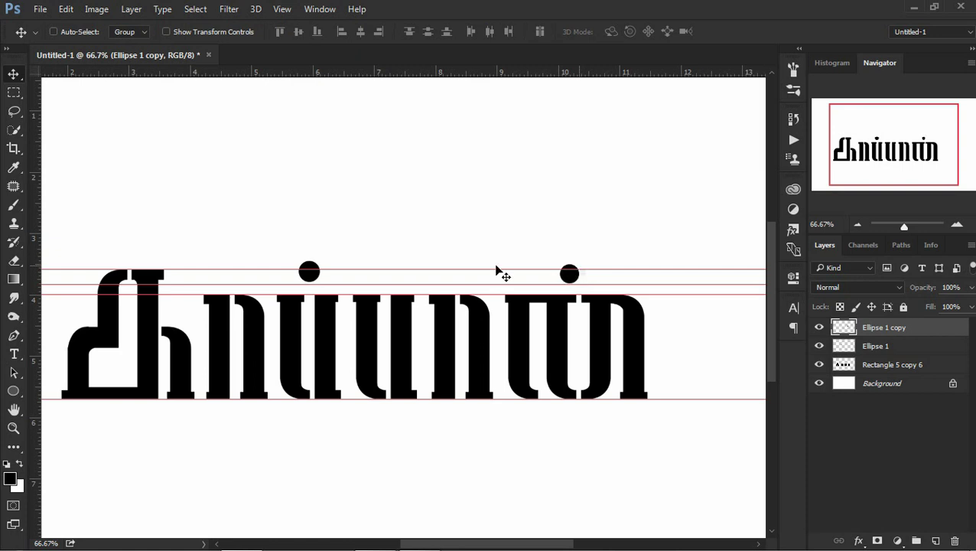
- Hide the original Ellipse 1 dot and place another copy at the left dot position
{"action": "left_click", "coordinate": [820, 347]}
{"action": "left_click_drag", "start_coordinate": [569, 273], "coordinate": [315, 279]}
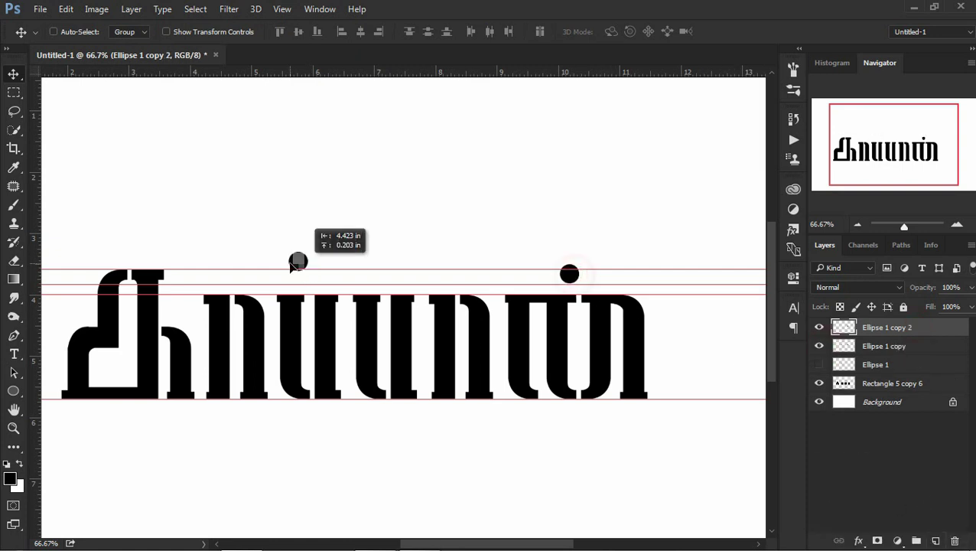
{"action": "left_click", "coordinate": [316, 277], "text": "alt"}
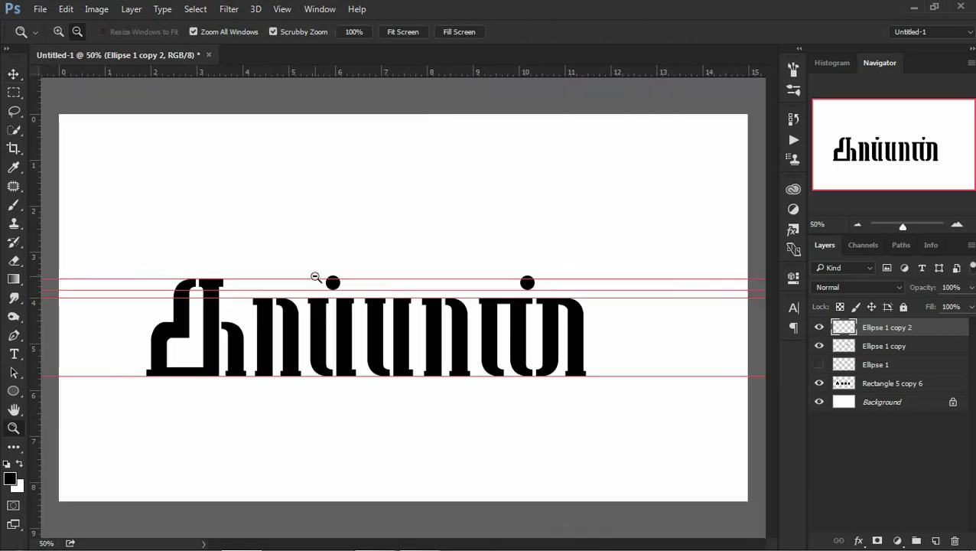
- Merge the title layers and drag the merged title into the nb.jpg poster photo
{"action": "right_click", "coordinate": [865, 386]}
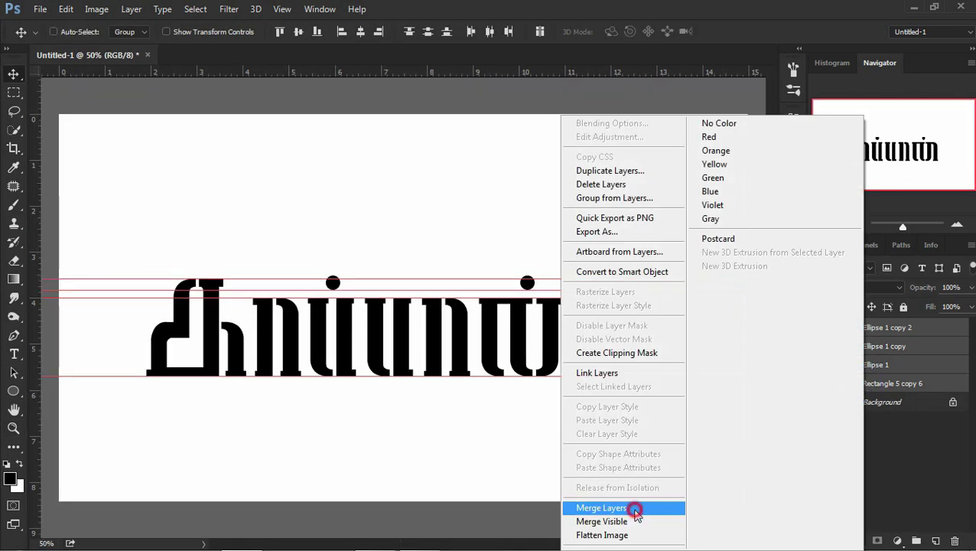
{"action": "left_click", "coordinate": [634, 507]}
{"action": "left_click", "coordinate": [40, 9]}
{"action": "left_click", "coordinate": [62, 35]}
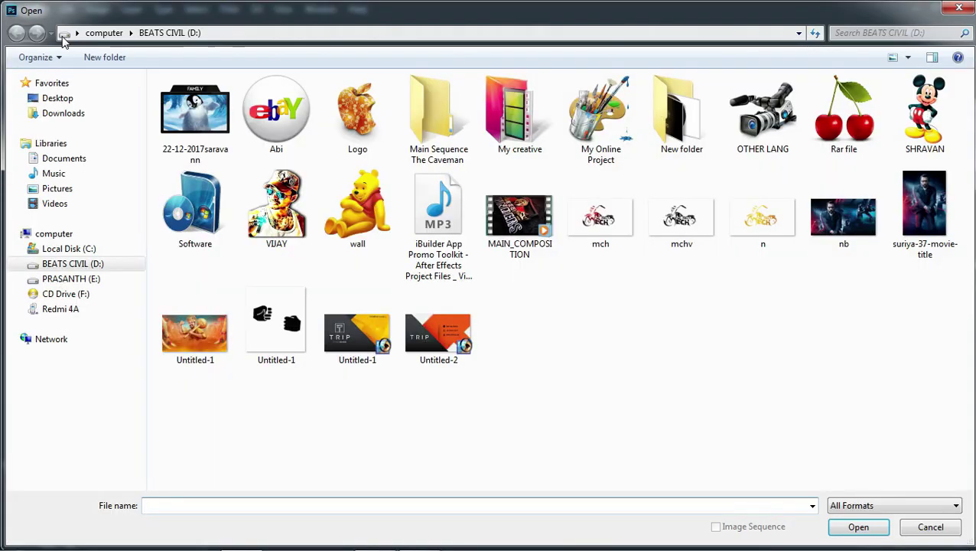
{"action": "key", "text": "Escape"}
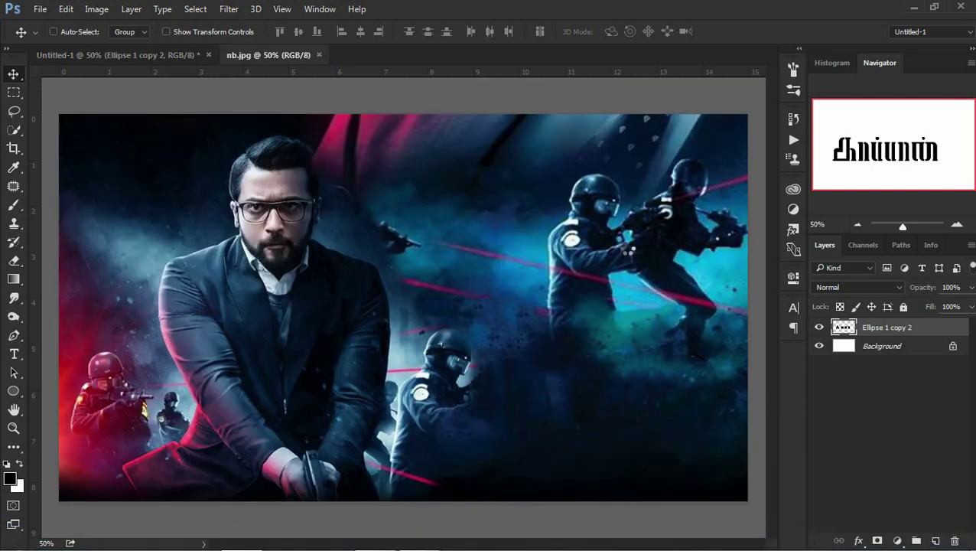
{"action": "left_click", "coordinate": [166, 54]}
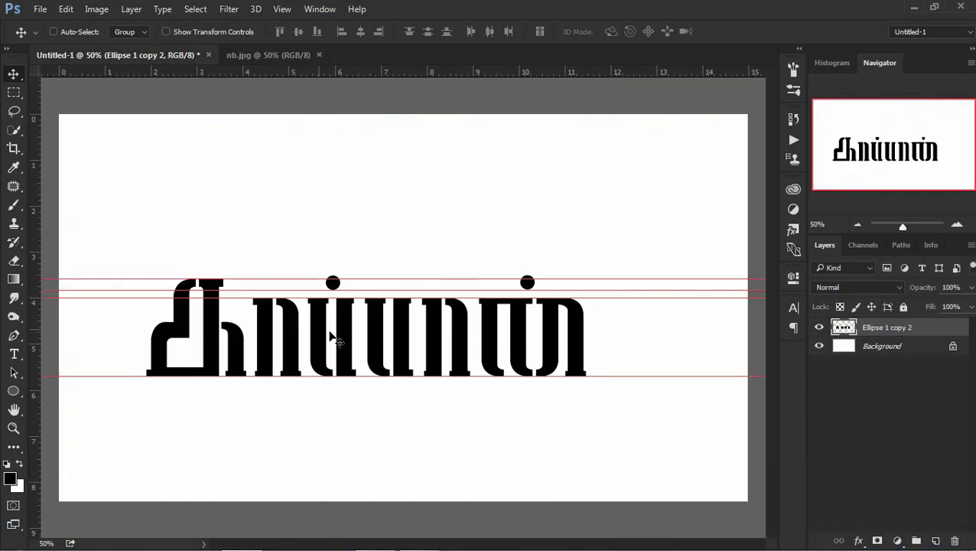
{"action": "left_click_drag", "start_coordinate": [332, 333], "coordinate": [286, 57]}
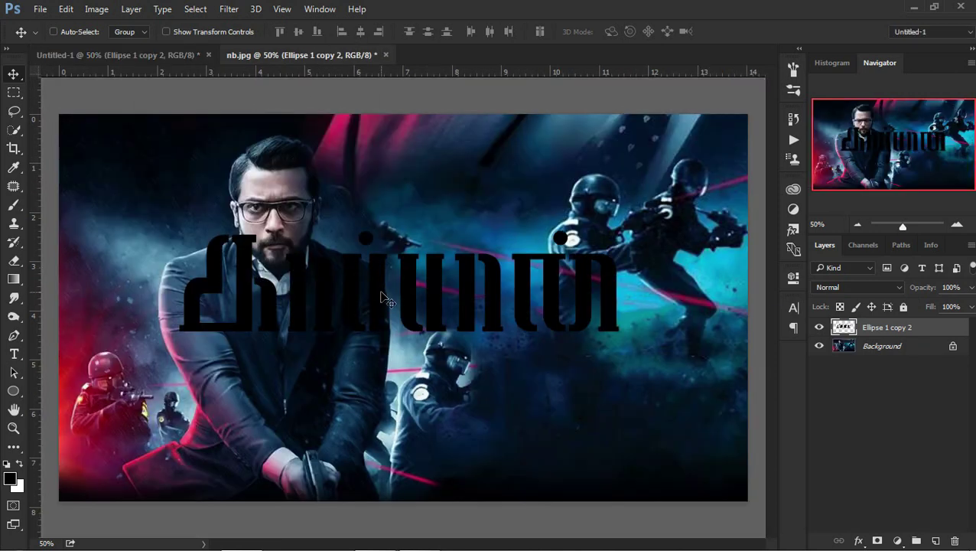
{"action": "left_click_drag", "start_coordinate": [286, 56], "coordinate": [478, 302]}
- Resize the title and position it right of the man, then add a Gradient Overlay
{"action": "key", "text": "ctrl+t"}
{"action": "left_click_drag", "start_coordinate": [269, 276], "coordinate": [345, 305]}
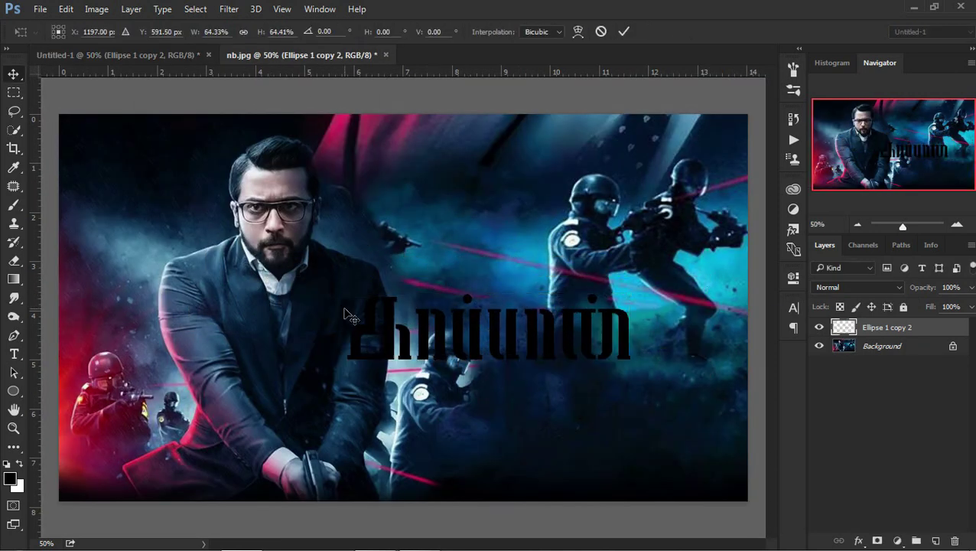
{"action": "key", "text": "Return"}
{"action": "left_click_drag", "start_coordinate": [498, 325], "coordinate": [578, 336]}
{"action": "key", "text": "ctrl+t"}
{"action": "left_click_drag", "start_coordinate": [419, 300], "coordinate": [390, 294]}
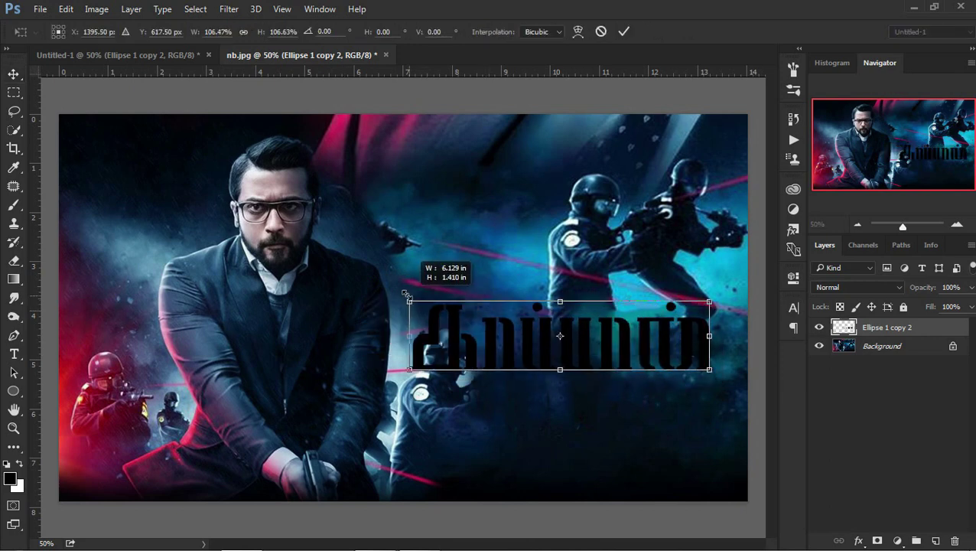
{"action": "key", "text": "Return"}
{"action": "left_click_drag", "start_coordinate": [582, 356], "coordinate": [593, 357]}
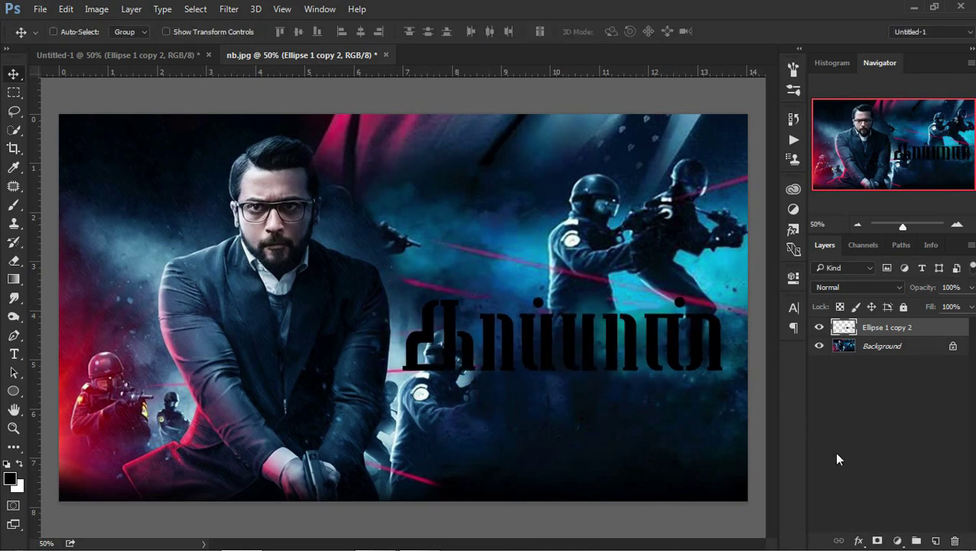
{"action": "left_click", "coordinate": [859, 540]}
{"action": "left_click", "coordinate": [866, 471]}
- Apply the Black, White gradient preset with its dark stop recoloured teal 0a7493
{"action": "left_click_drag", "start_coordinate": [587, 68], "coordinate": [483, 106]}
{"action": "left_click", "coordinate": [389, 186]}
{"action": "left_click", "coordinate": [693, 213]}
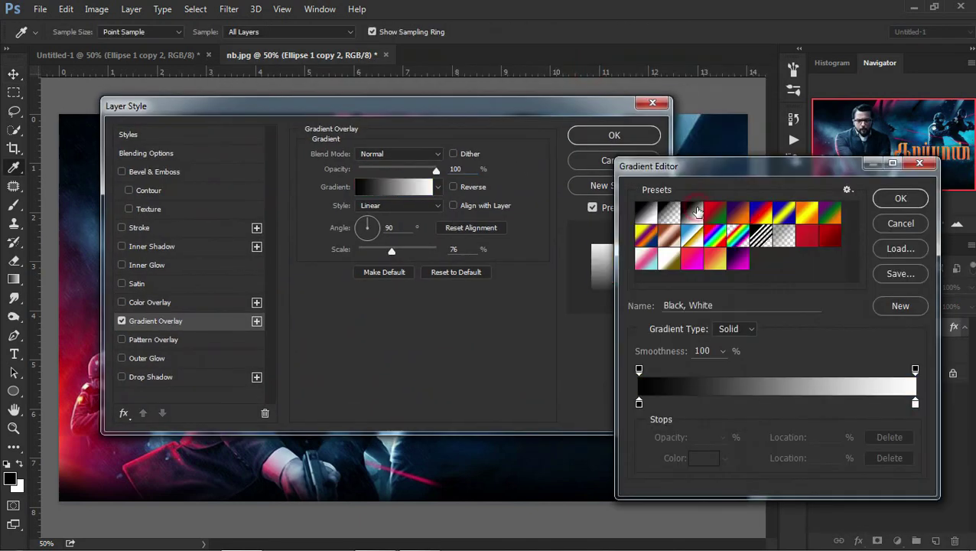
{"action": "left_click", "coordinate": [639, 401]}
{"action": "left_click", "coordinate": [704, 457]}
{"action": "left_click", "coordinate": [731, 228]}
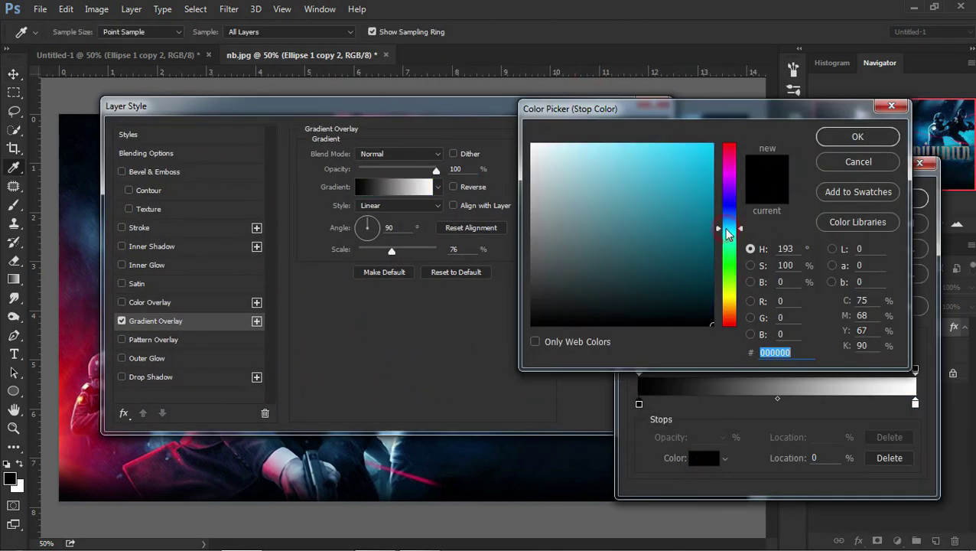
{"action": "left_click", "coordinate": [701, 215]}
{"action": "left_click", "coordinate": [700, 219]}
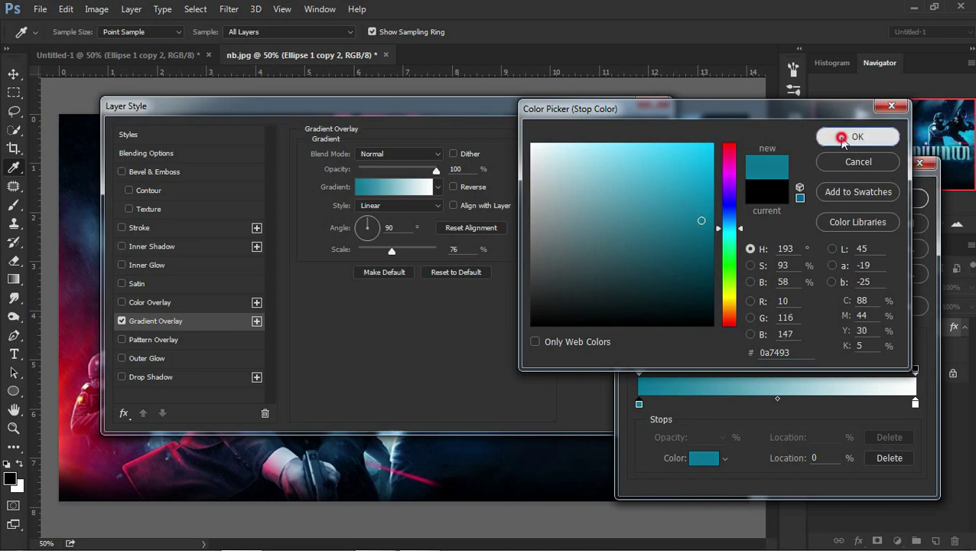
{"action": "left_click", "coordinate": [845, 140]}
{"action": "left_click", "coordinate": [895, 200]}
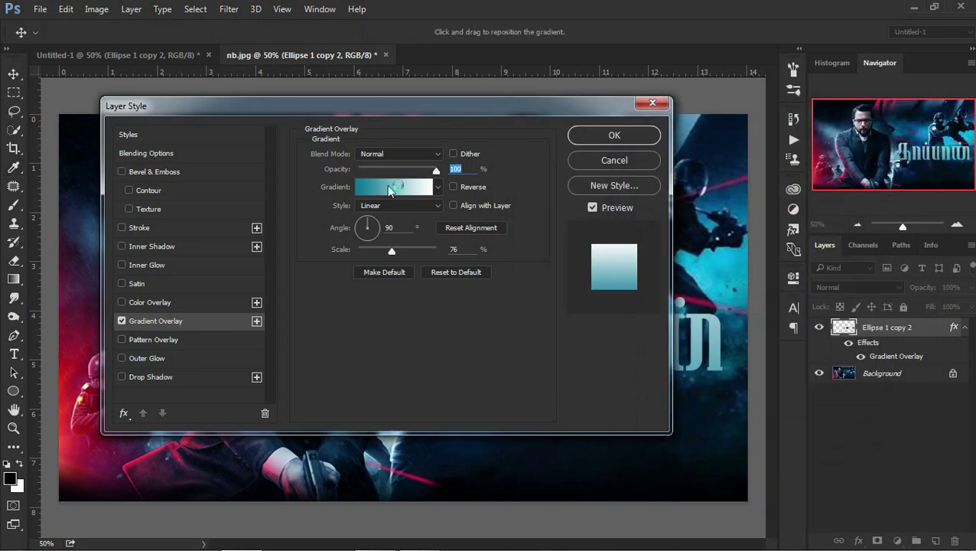
- Move the white gradient stop to 68%, set the gradient scale to 13%, and apply
{"action": "left_click", "coordinate": [390, 188]}
{"action": "mouse_move", "coordinate": [918, 405]}
{"action": "left_mouse_down"}
{"action": "mouse_move", "coordinate": [799, 406]}
{"action": "mouse_move", "coordinate": [827, 405]}
{"action": "left_mouse_up"}
{"action": "left_click", "coordinate": [897, 200]}
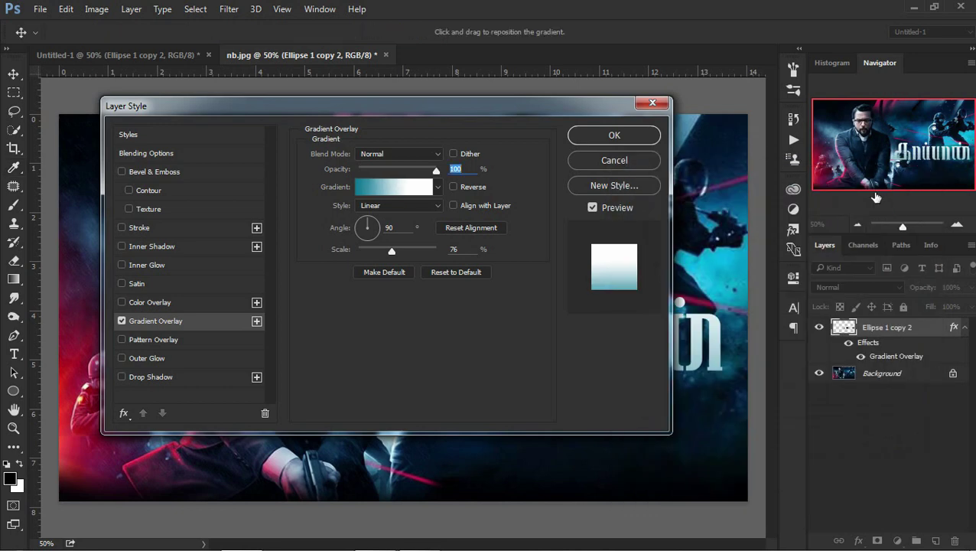
{"action": "left_click_drag", "start_coordinate": [469, 106], "coordinate": [234, 153]}
{"action": "mouse_move", "coordinate": [157, 298]}
{"action": "left_mouse_down"}
{"action": "mouse_move", "coordinate": [173, 297]}
{"action": "mouse_move", "coordinate": [126, 302]}
{"action": "left_mouse_up"}
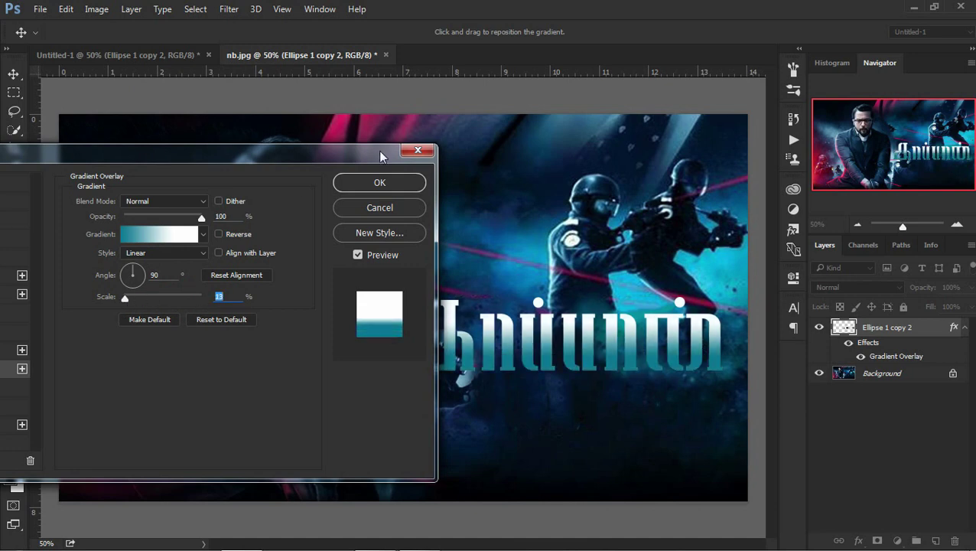
{"action": "left_click", "coordinate": [395, 180]}
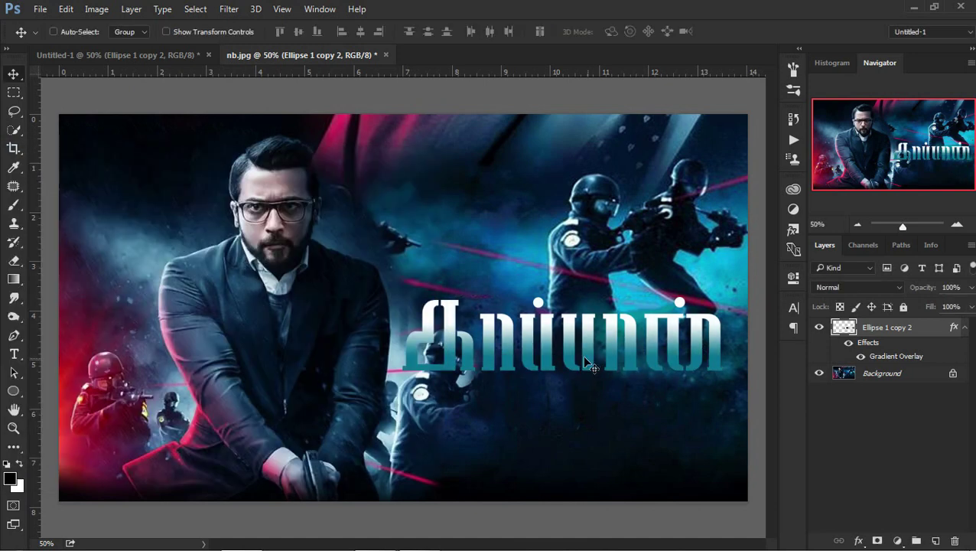
- Zoom in on the title and open block prt.jpg from the PRASANTH (E:) drive
{"action": "key", "text": "z"}
{"action": "left_click", "coordinate": [635, 355]}
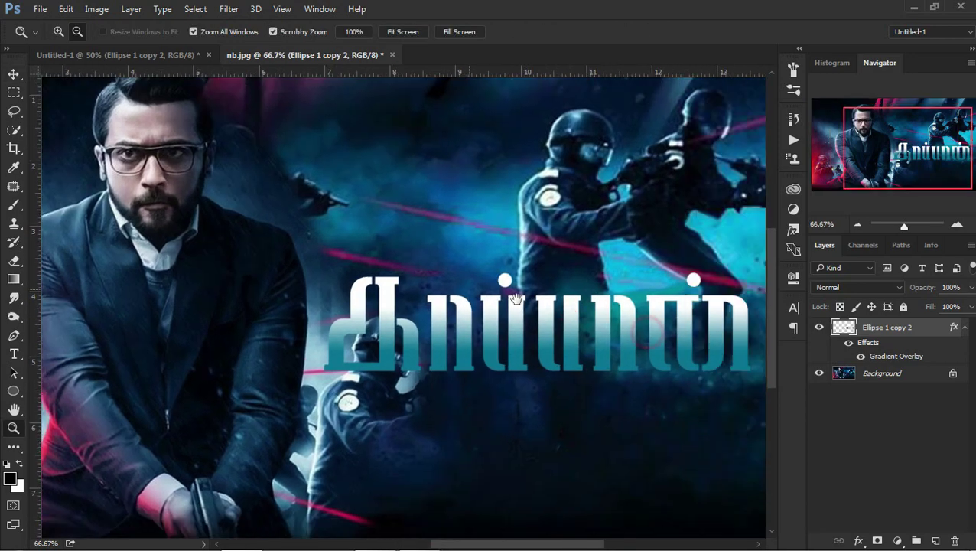
{"action": "left_click_drag", "start_coordinate": [516, 299], "coordinate": [464, 286]}
{"action": "key", "text": "v"}
{"action": "left_click", "coordinate": [40, 9]}
{"action": "left_click", "coordinate": [54, 37]}
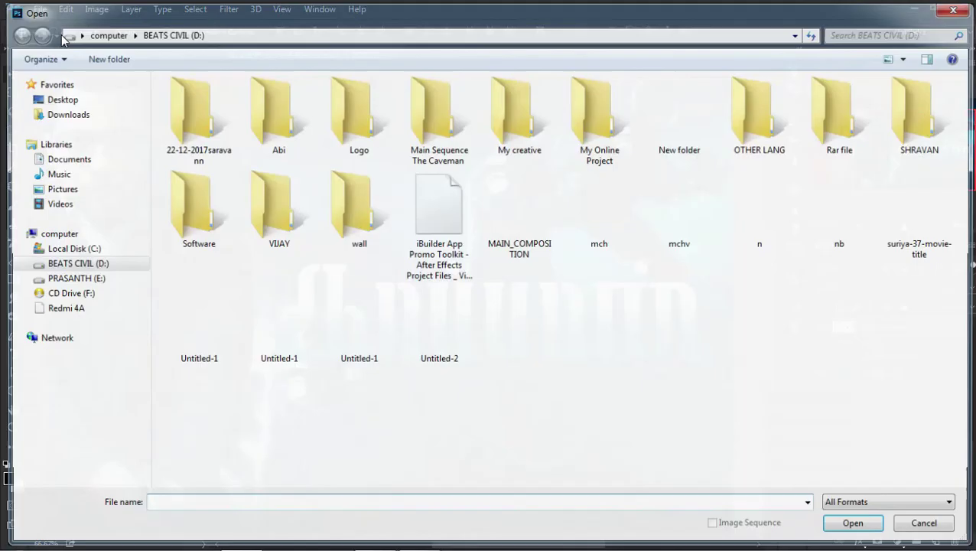
{"action": "left_click", "coordinate": [71, 278]}
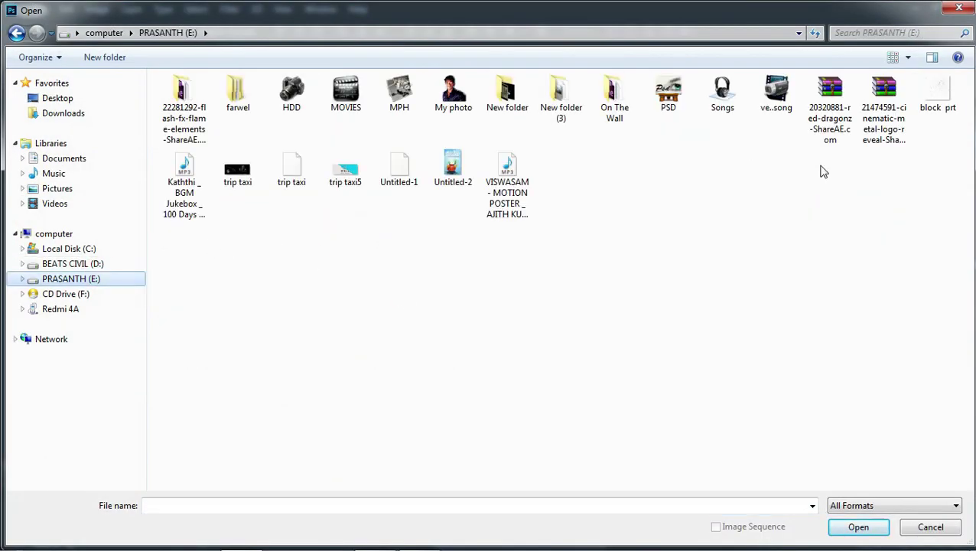
{"action": "double_click", "coordinate": [938, 92]}
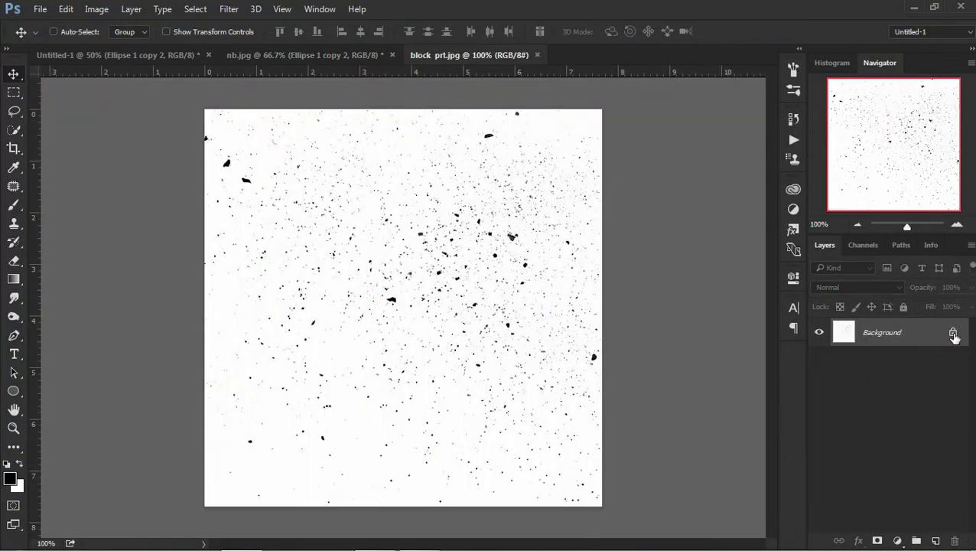
- Unlock the speckle image's Background, delete its white area with the Magic Wand, and deselect
{"action": "left_click", "coordinate": [953, 333]}
{"action": "right_click", "coordinate": [14, 130]}
{"action": "left_click", "coordinate": [52, 144]}
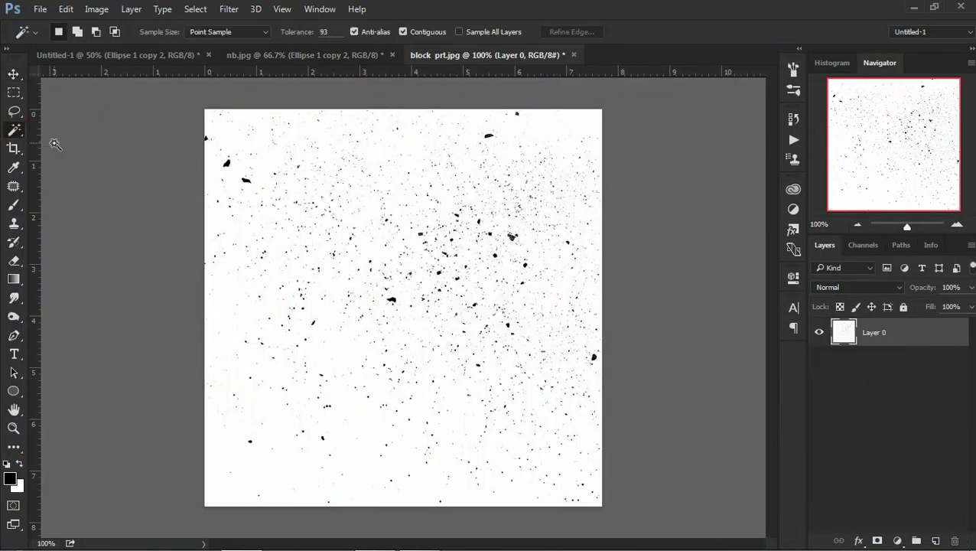
{"action": "left_click", "coordinate": [549, 130]}
{"action": "key", "text": "Delete"}
{"action": "left_click", "coordinate": [201, 8]}
{"action": "left_click", "coordinate": [210, 36]}
- Drag the speckle layer into nb.jpg as Layer 1 and scale it to about 53%
{"action": "key", "text": "v"}
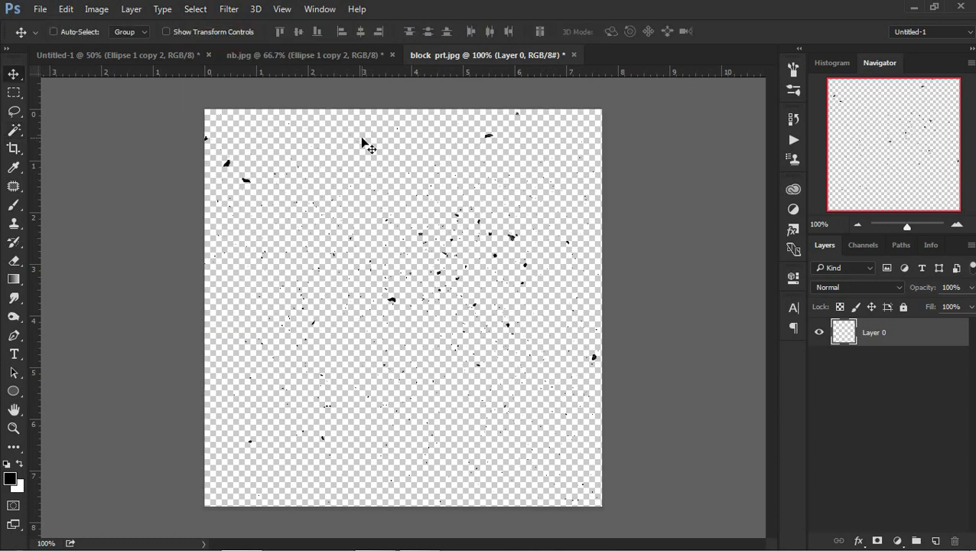
{"action": "mouse_move", "coordinate": [364, 143]}
{"action": "left_mouse_down"}
{"action": "mouse_move", "coordinate": [324, 280]}
{"action": "mouse_move", "coordinate": [330, 289]}
{"action": "left_mouse_up"}
{"action": "key", "text": "ctrl+t"}
{"action": "mouse_move", "coordinate": [192, 180]}
{"action": "left_mouse_down"}
{"action": "mouse_move", "coordinate": [247, 230]}
{"action": "mouse_move", "coordinate": [250, 219]}
{"action": "left_mouse_up"}
{"action": "key", "text": "Return"}
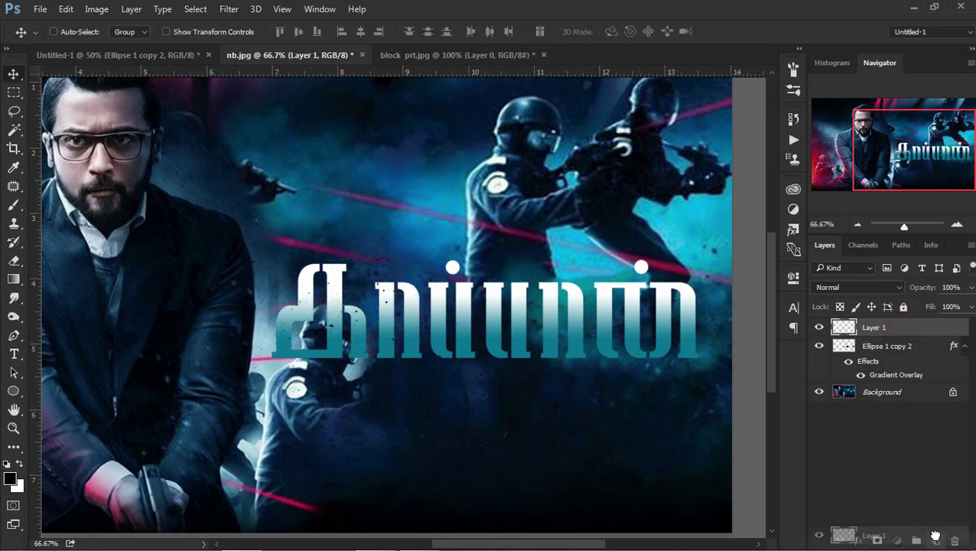
- Make two offset copies of the speckle layer and merge all three into one
{"action": "key", "text": "ctrl+j"}
{"action": "left_click_drag", "start_coordinate": [505, 322], "coordinate": [508, 322]}
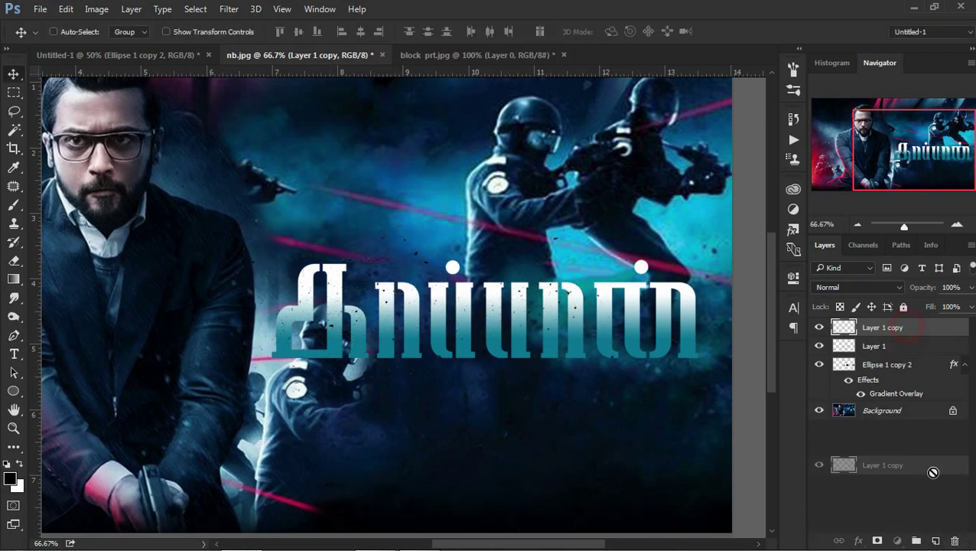
{"action": "left_click_drag", "start_coordinate": [675, 330], "coordinate": [699, 298]}
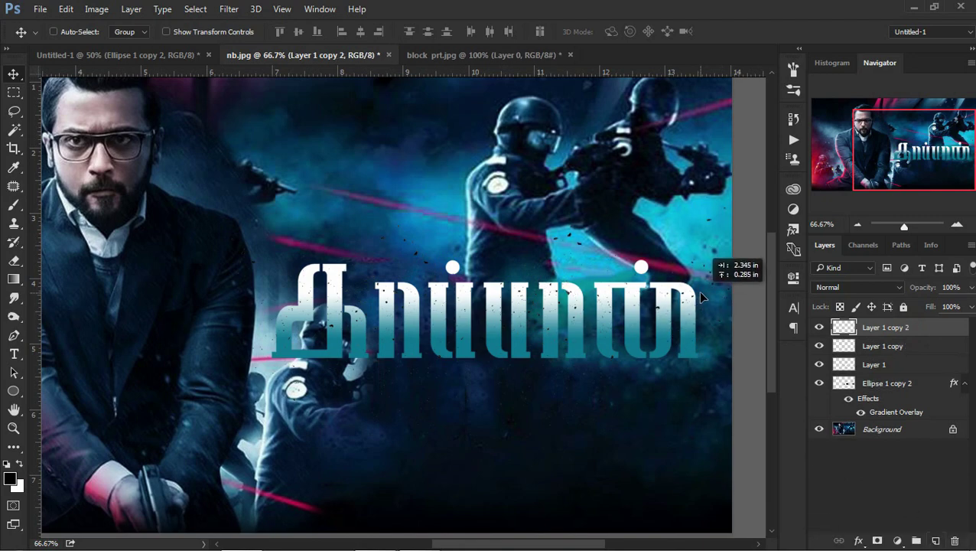
{"action": "left_click", "coordinate": [878, 367], "text": "shift"}
{"action": "right_click", "coordinate": [878, 366]}
{"action": "left_click", "coordinate": [645, 506]}
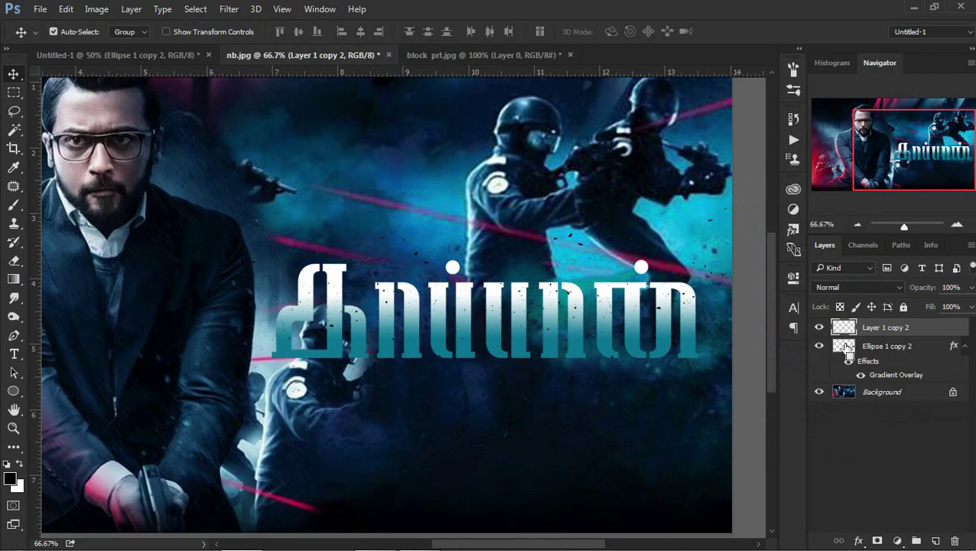
- Add a layer mask to the merged speckles and set their opacity to 62%
{"action": "left_click", "coordinate": [877, 541]}
{"action": "key", "text": "ctrl+minus"}
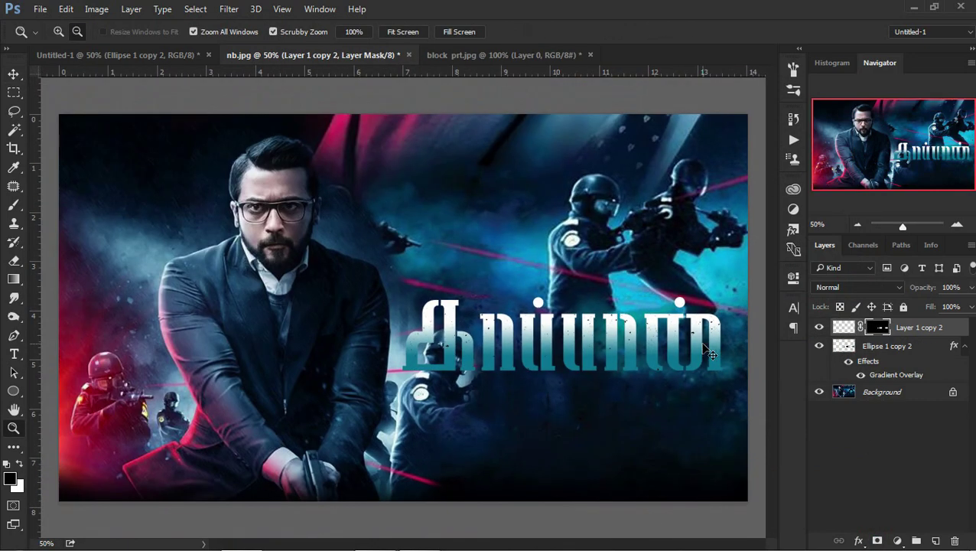
{"action": "left_click", "coordinate": [972, 287]}
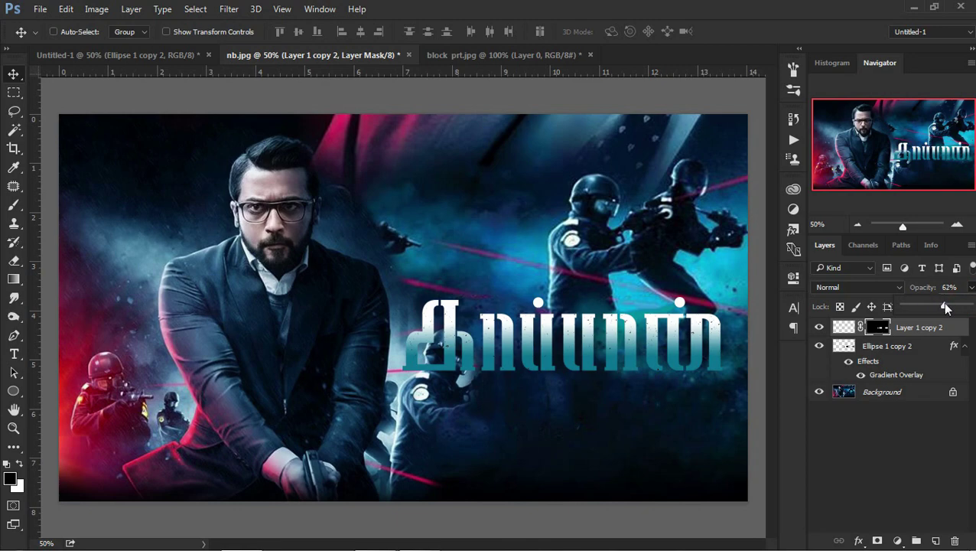
{"action": "left_click", "coordinate": [634, 420]}
{"action": "right_click", "coordinate": [863, 353]}
- Merge speckles into the title, adding a black drop shadow: 100% opacity, 10 px distance, 16% spread, 40 px size
{"action": "left_click", "coordinate": [643, 504]}
{"action": "left_click", "coordinate": [859, 540]}
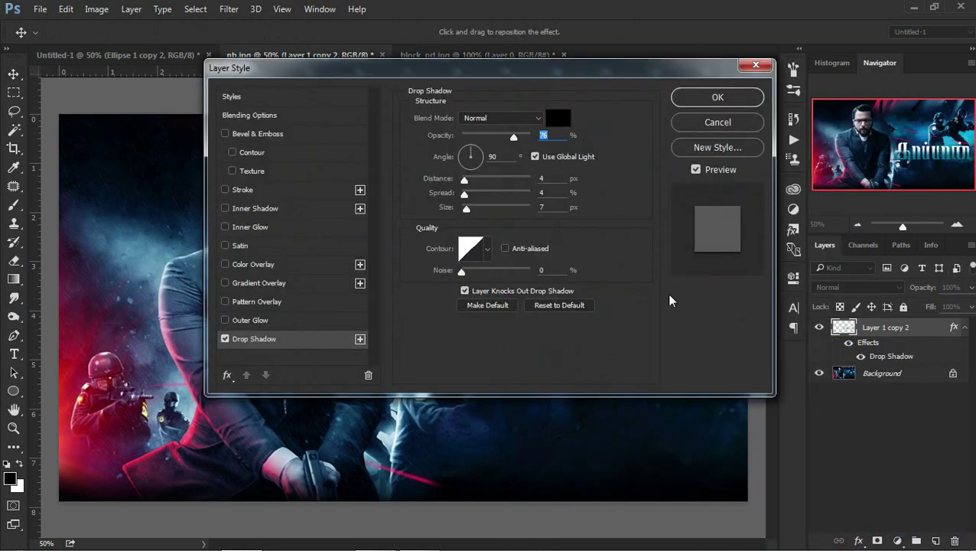
{"action": "left_click_drag", "start_coordinate": [661, 72], "coordinate": [399, 147]}
{"action": "left_click_drag", "start_coordinate": [204, 286], "coordinate": [206, 261]}
{"action": "left_click_drag", "start_coordinate": [268, 146], "coordinate": [187, 168]}
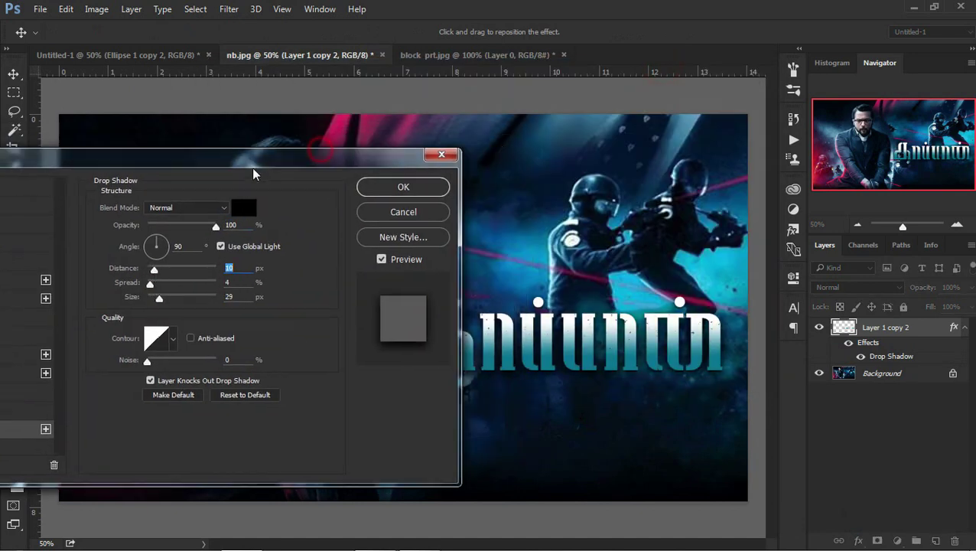
{"action": "left_click_drag", "start_coordinate": [122, 294], "coordinate": [125, 306]}
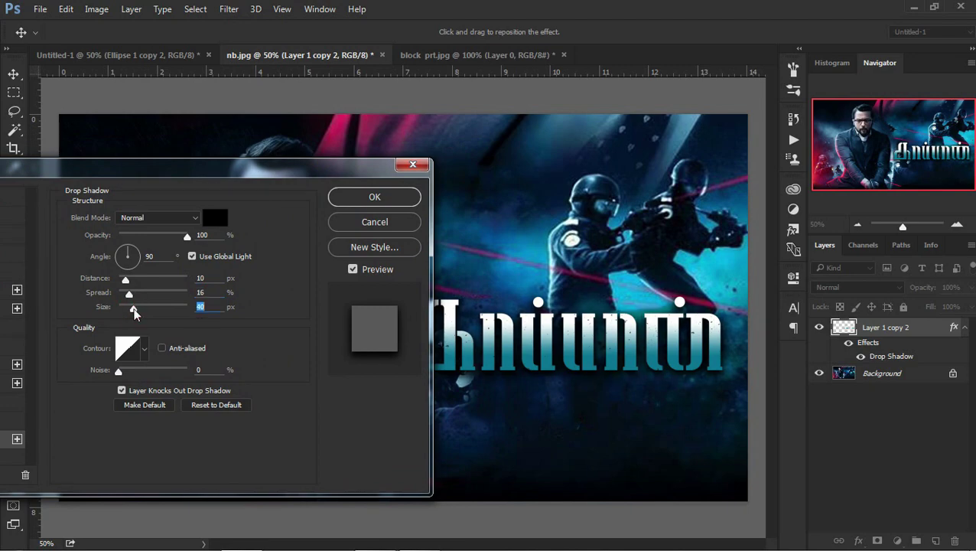
{"action": "left_click", "coordinate": [353, 202]}
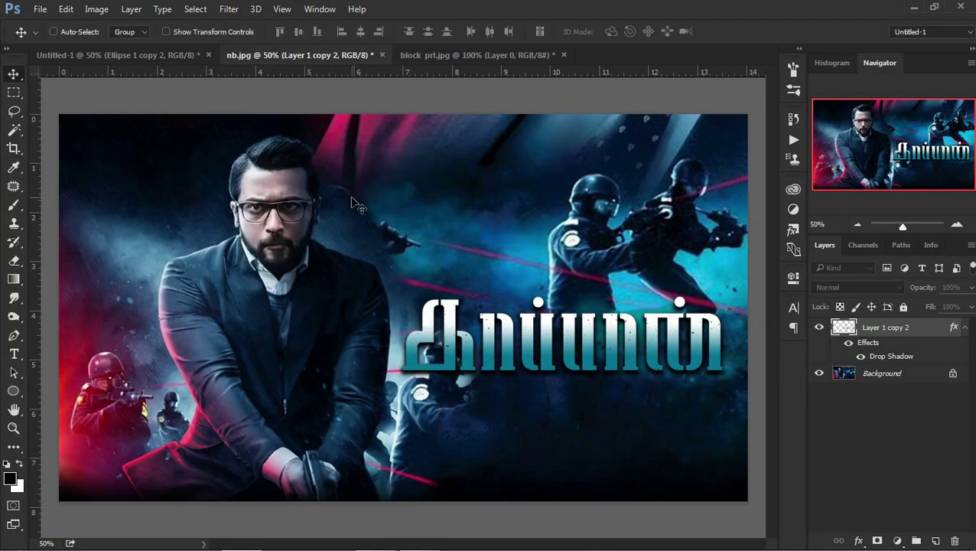